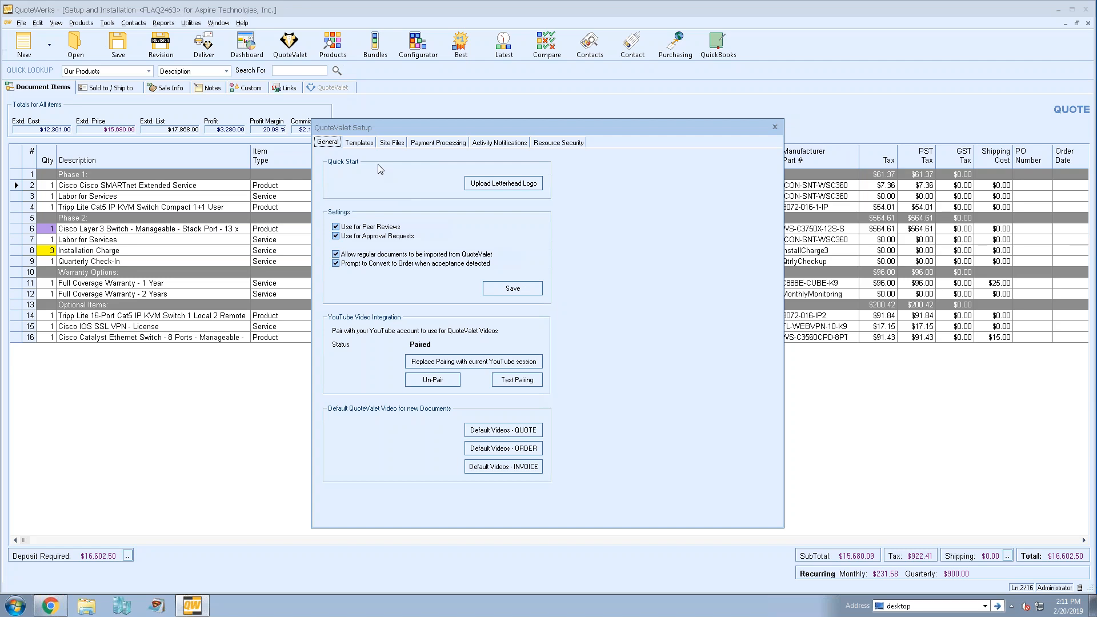
- Review the Templates, Site Files and Payment Processing settings of the QuoteValet setup
click(359, 142)
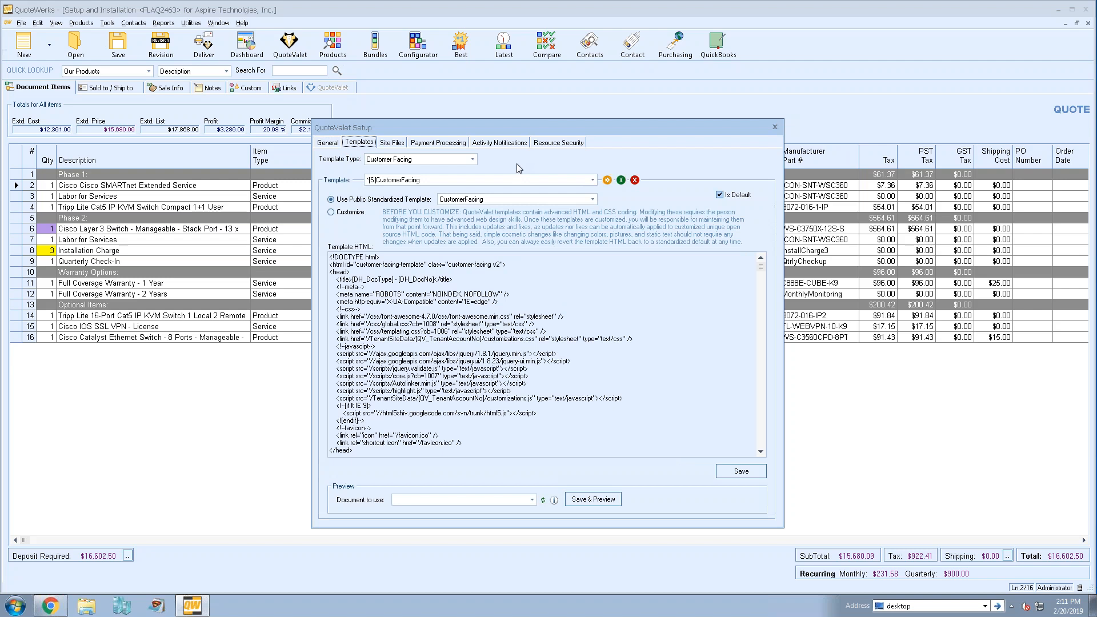
click(391, 145)
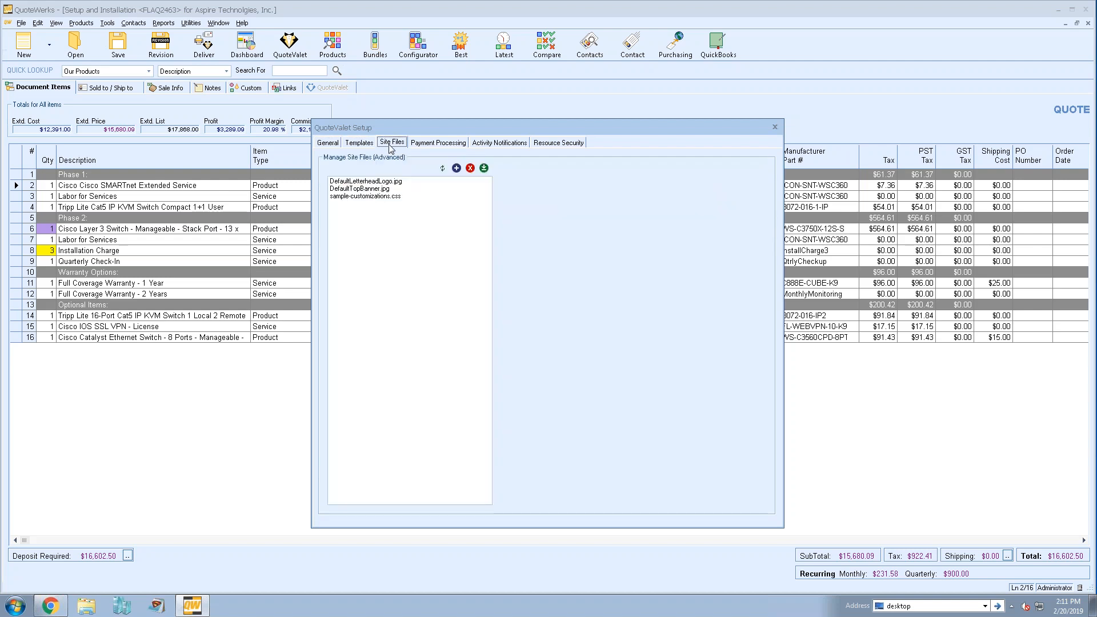
click(433, 144)
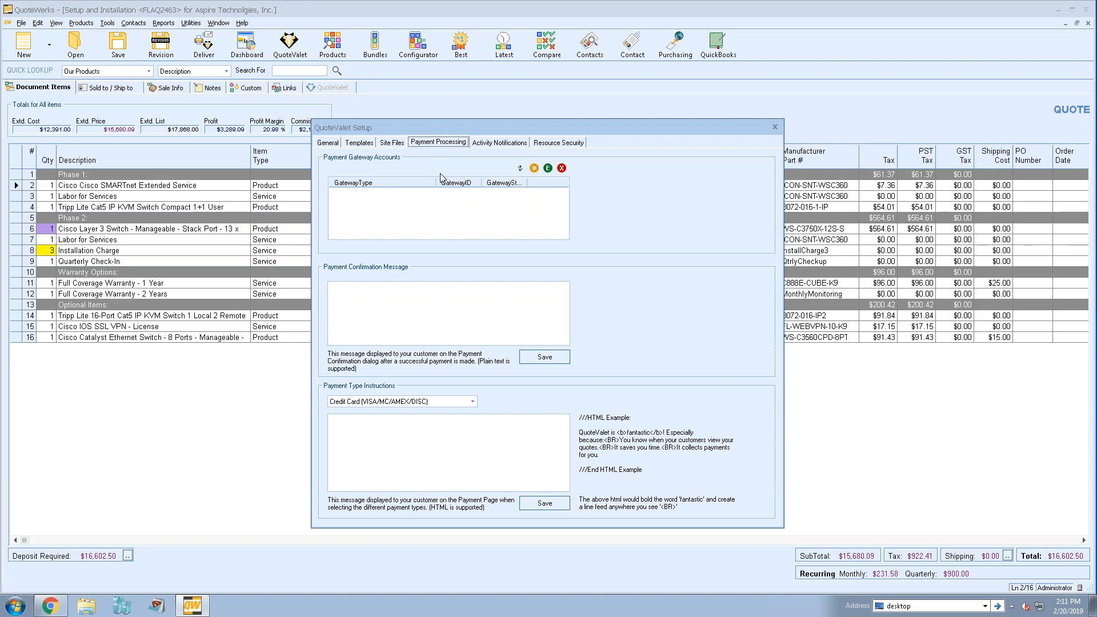
- Start a new payment gateway account and choose the BNG/ConnectBooster - ACH and Credit Card gateway type
click(535, 168)
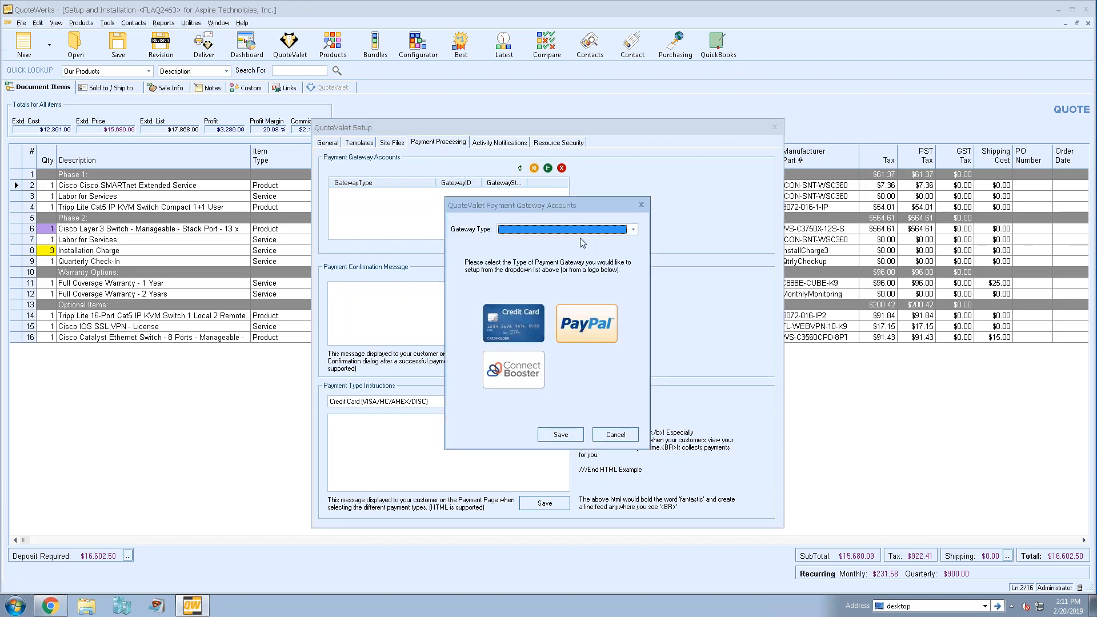
click(634, 231)
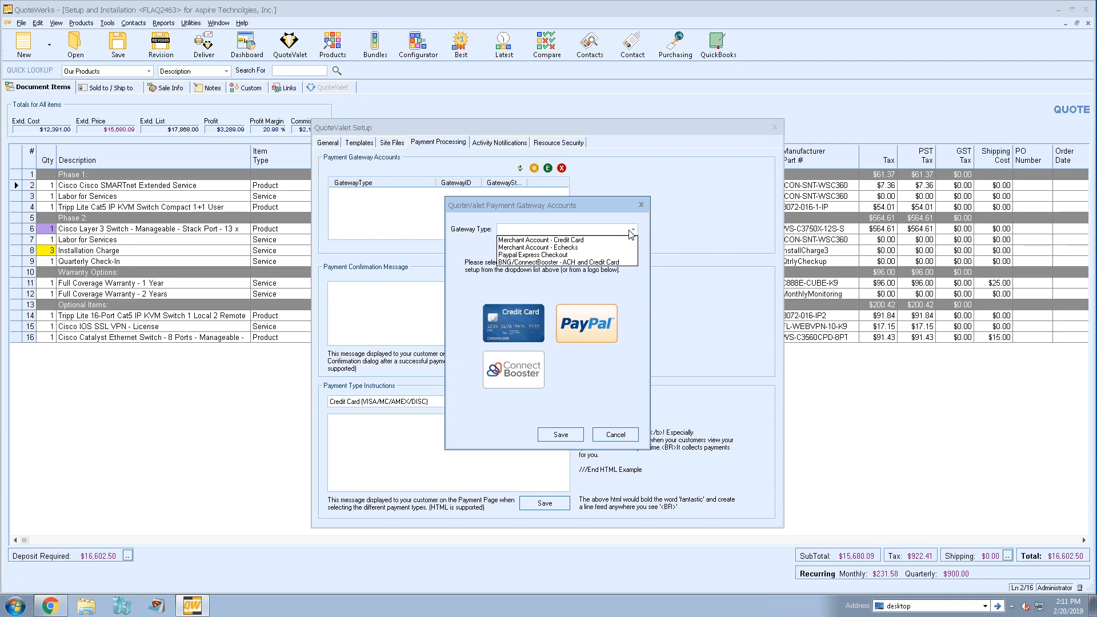
click(631, 264)
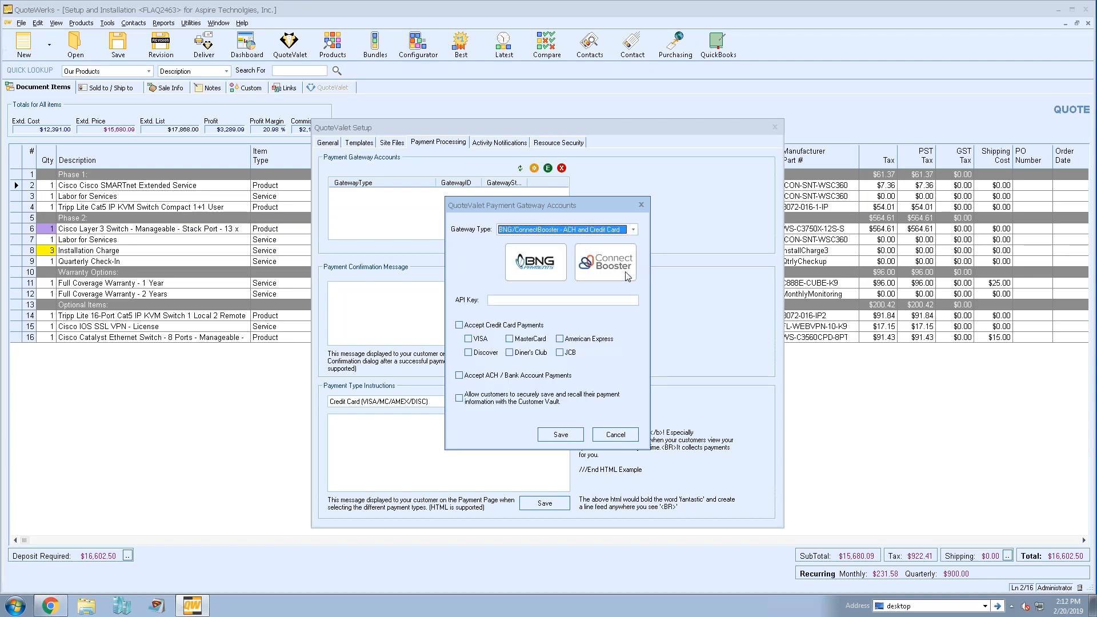
key(Tab)
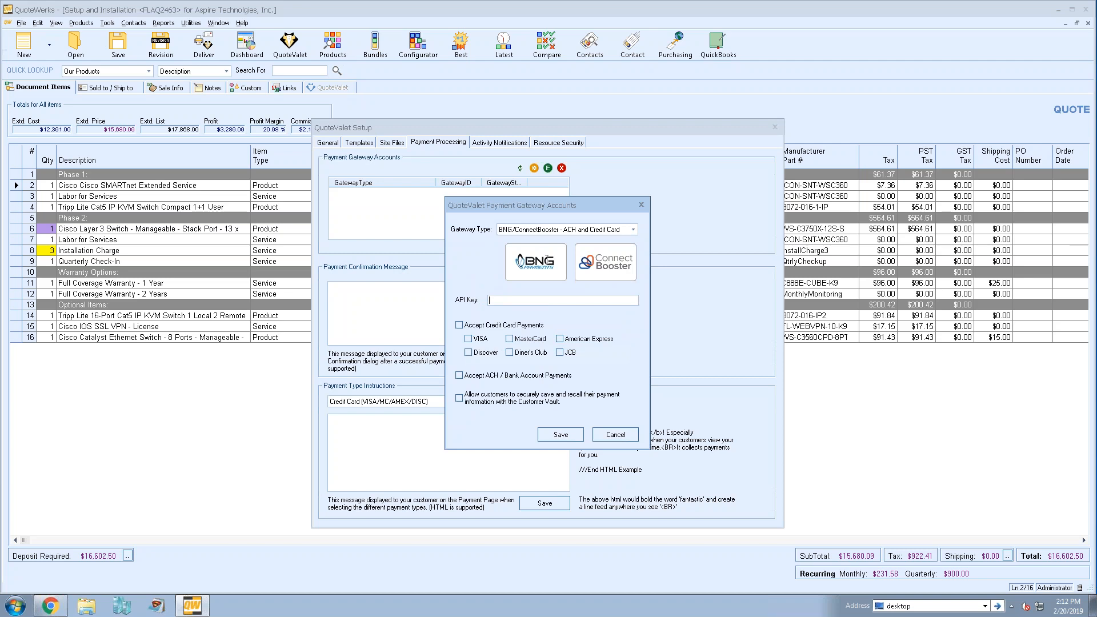
- Change the gateway type to Merchant Account - Credit Card, select the BankOfAmerica gateway and save the account
click(546, 230)
click(546, 245)
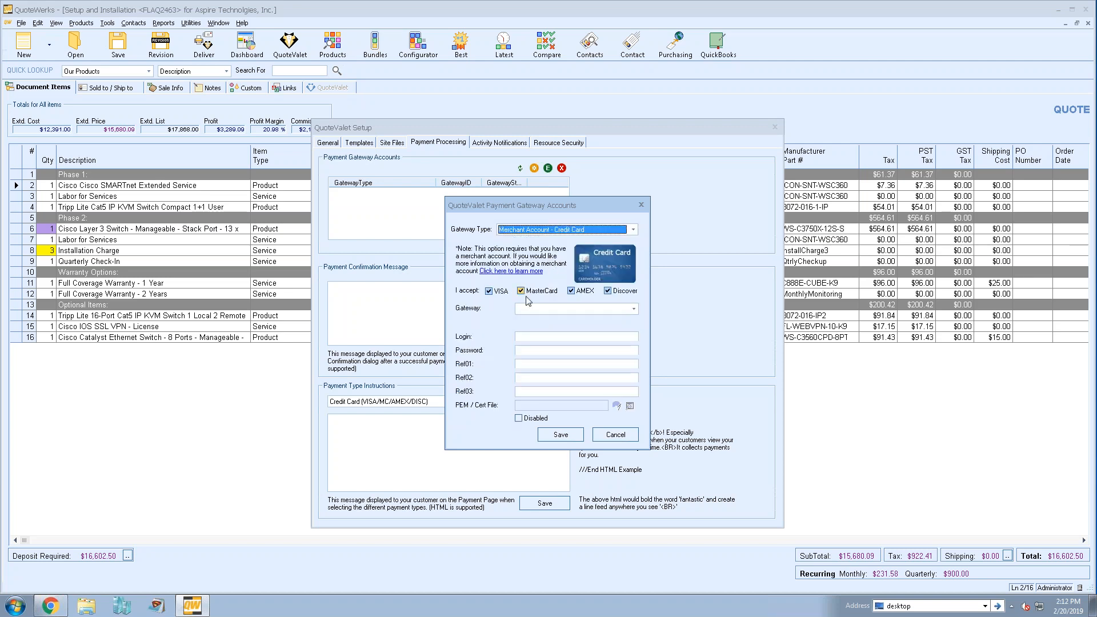
click(635, 309)
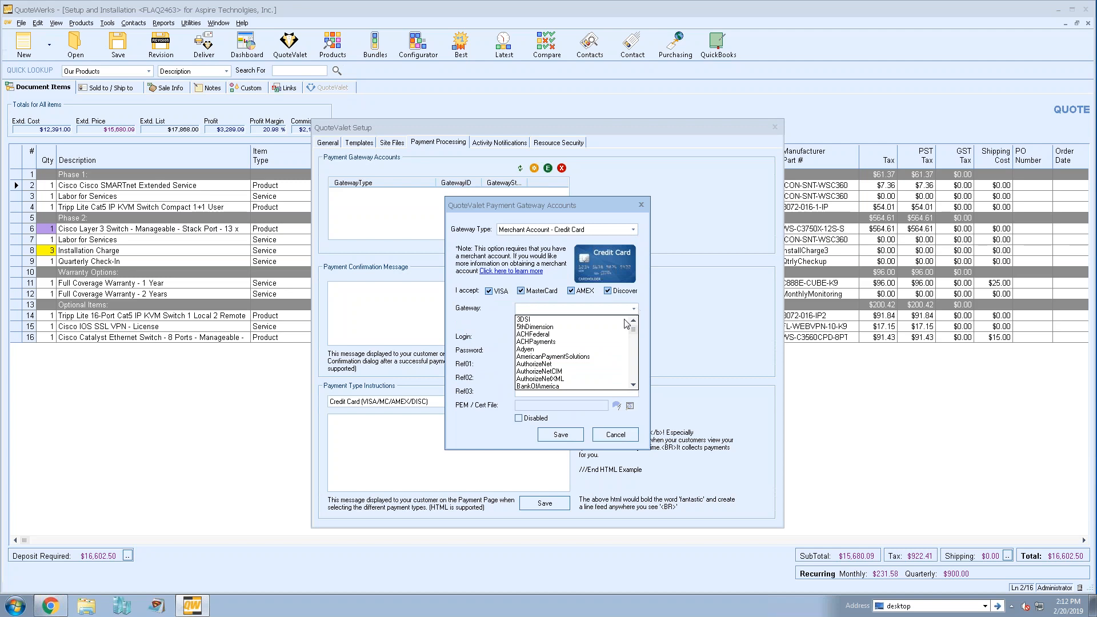
scroll(613, 341, down, 1)
scroll(613, 342, down, 1)
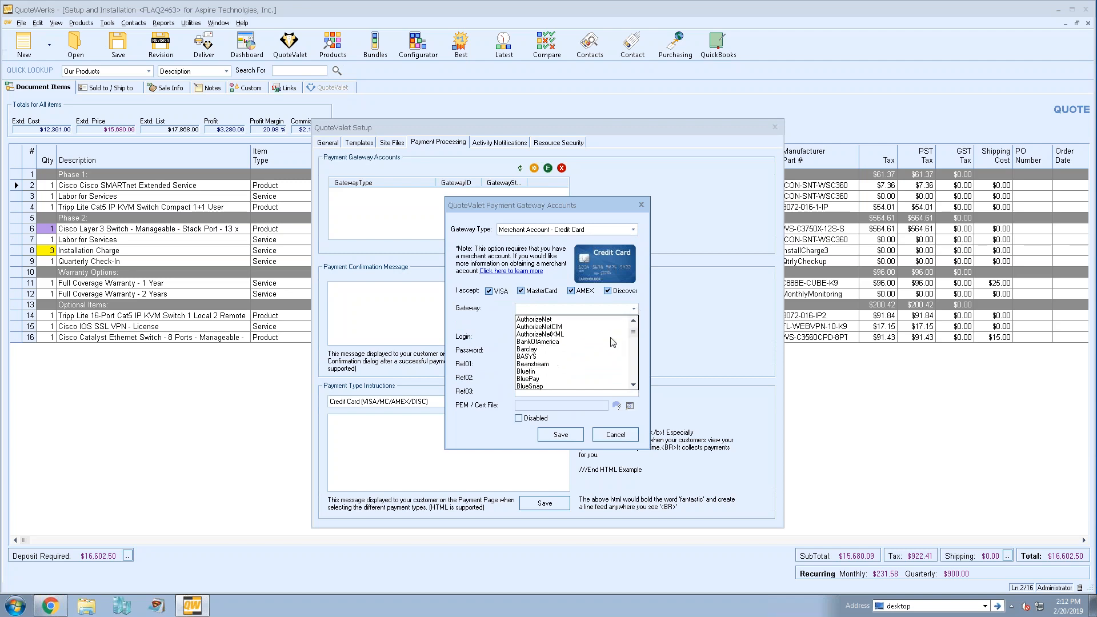
click(528, 346)
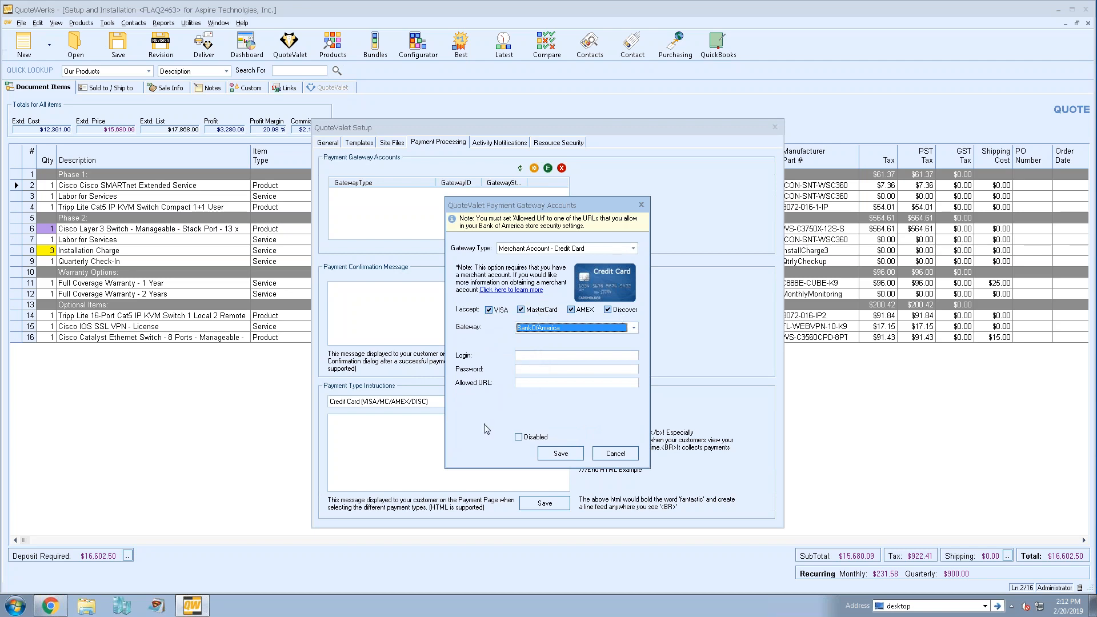
click(555, 457)
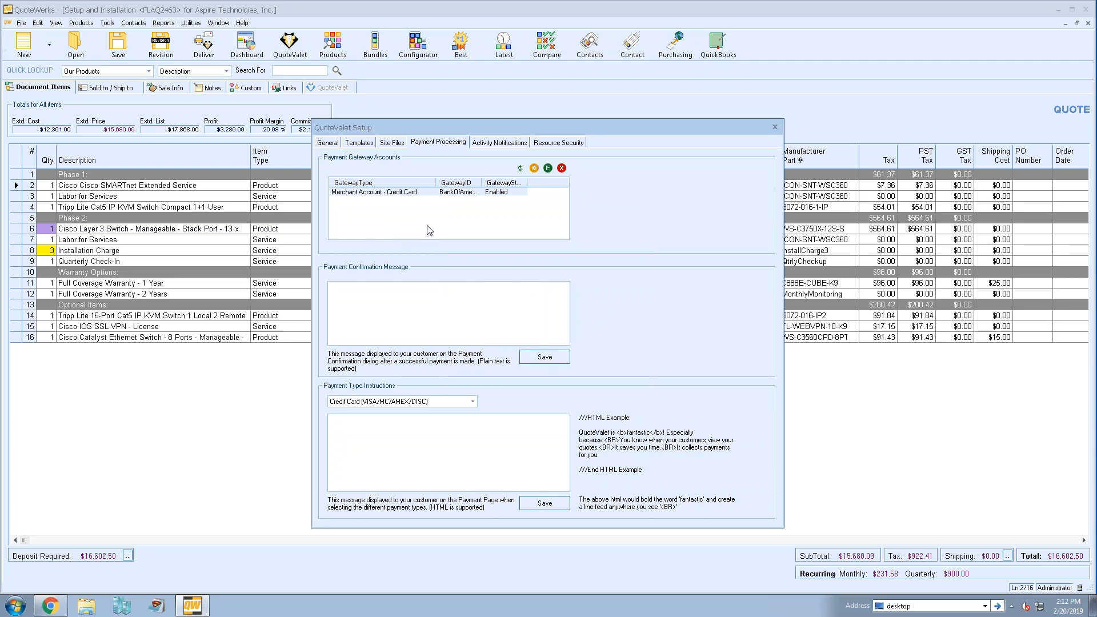
- Look over the remaining QuoteValet settings, then close the setup and accept the program options
click(487, 144)
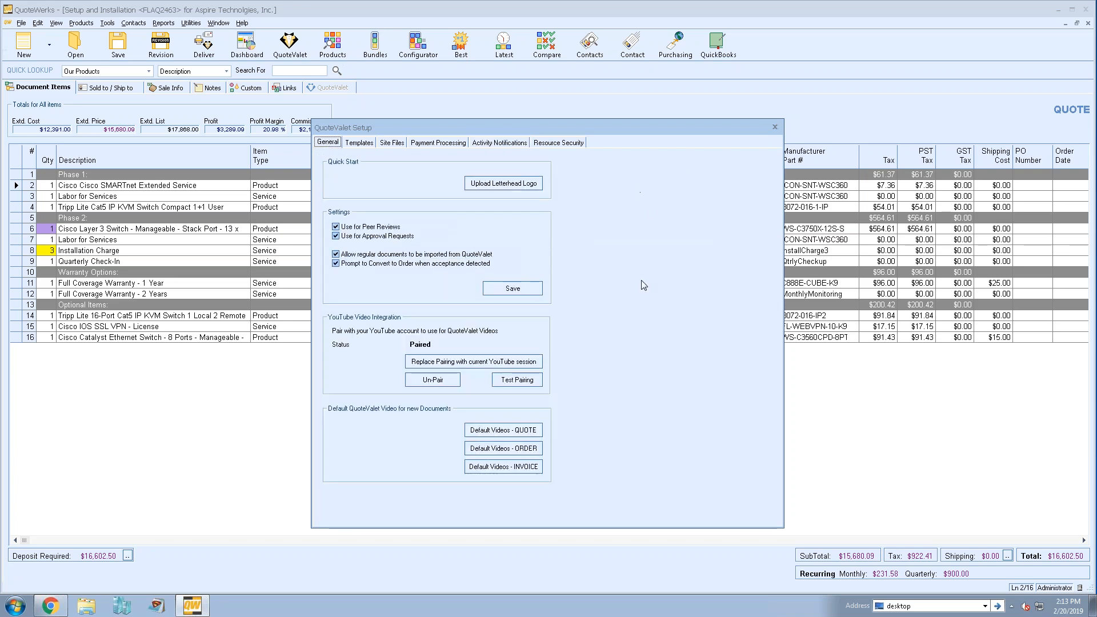
click(775, 129)
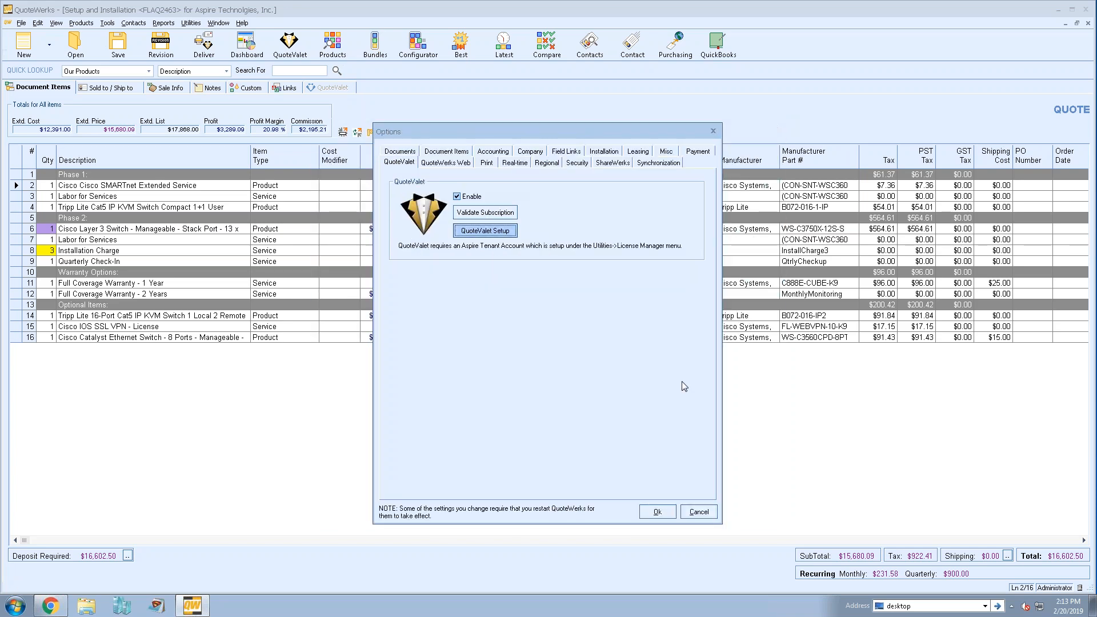
click(657, 511)
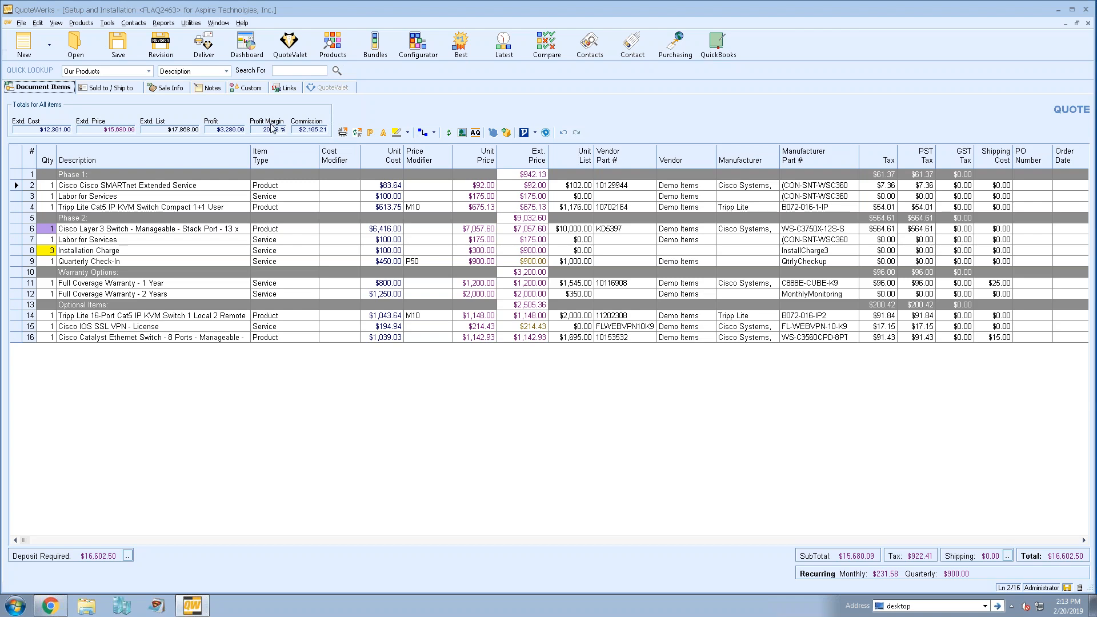
- Open the QuoteValet dashboard and compare the activity of the accepted Setup and Installation quote with the expired January 4, 2019 quote
click(302, 46)
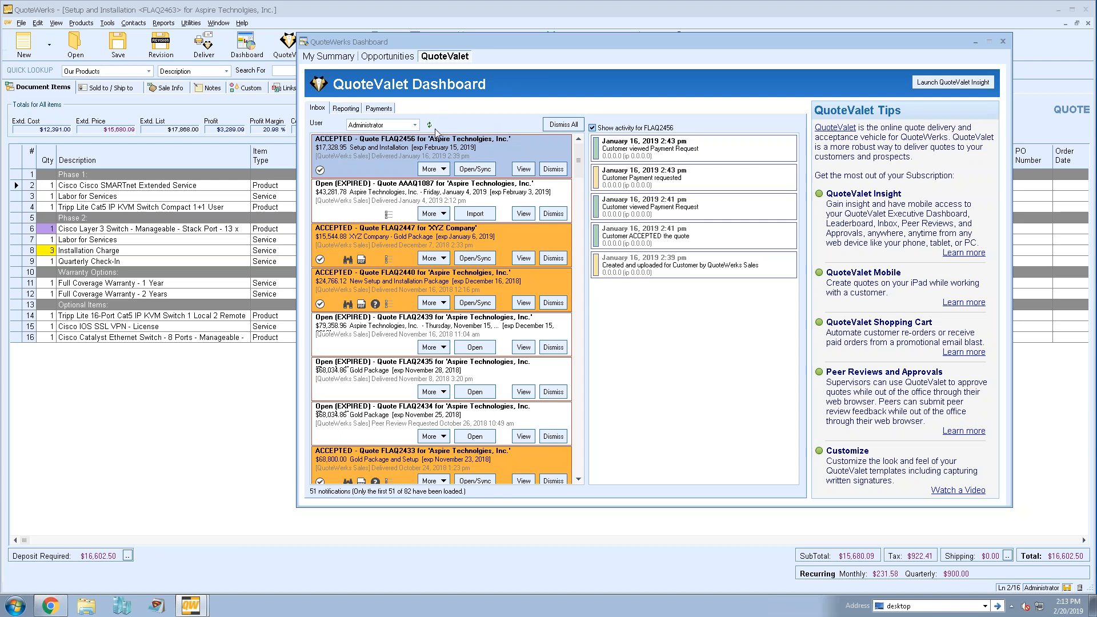
click(359, 190)
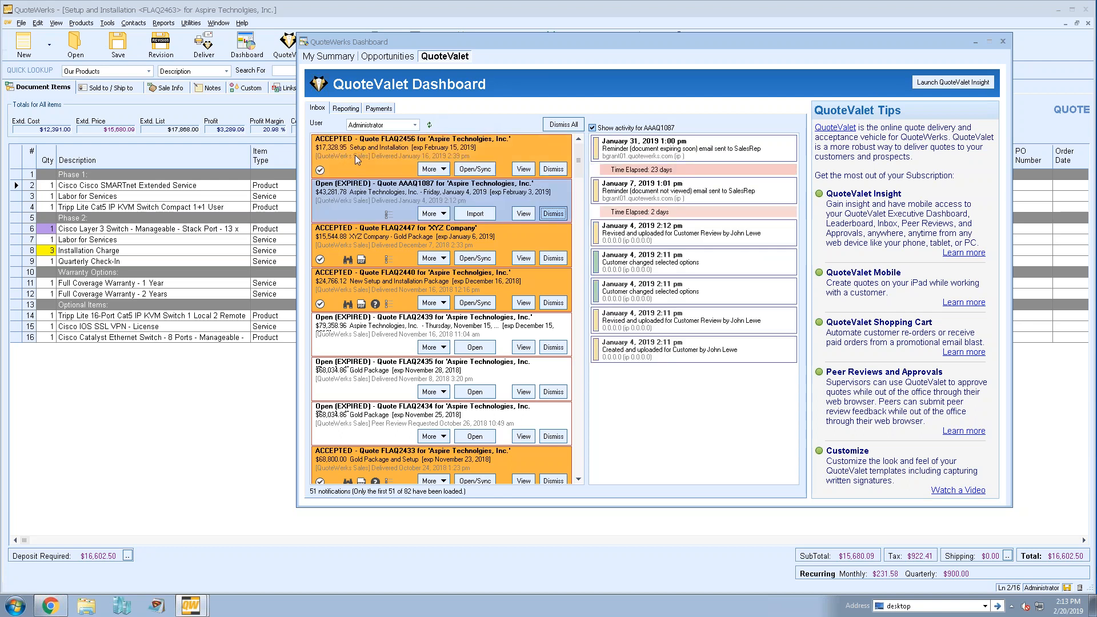
click(355, 155)
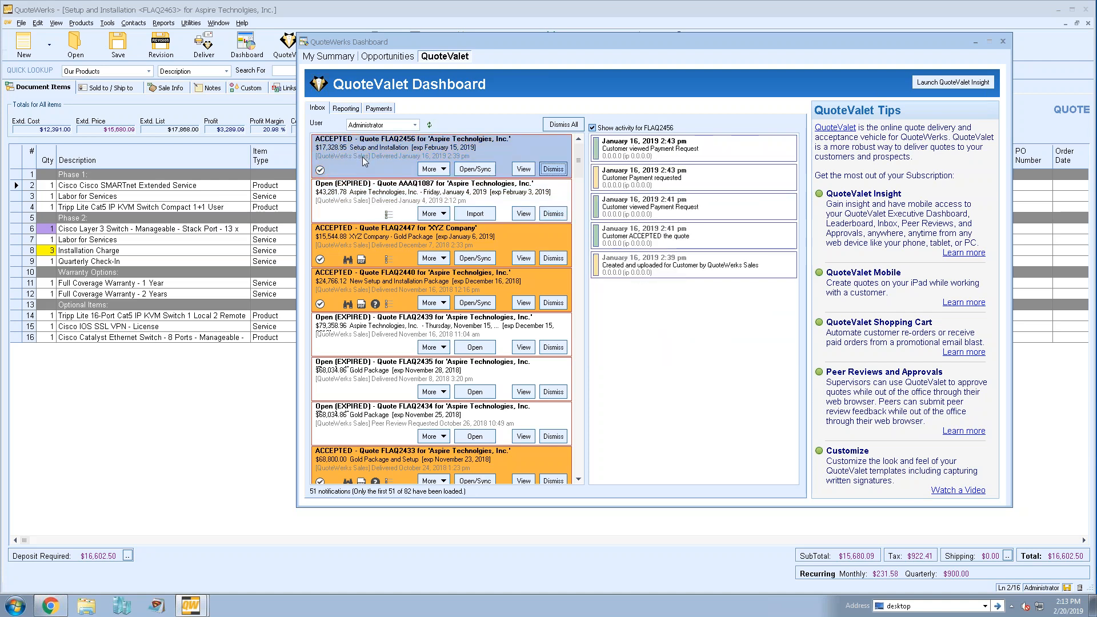
click(401, 198)
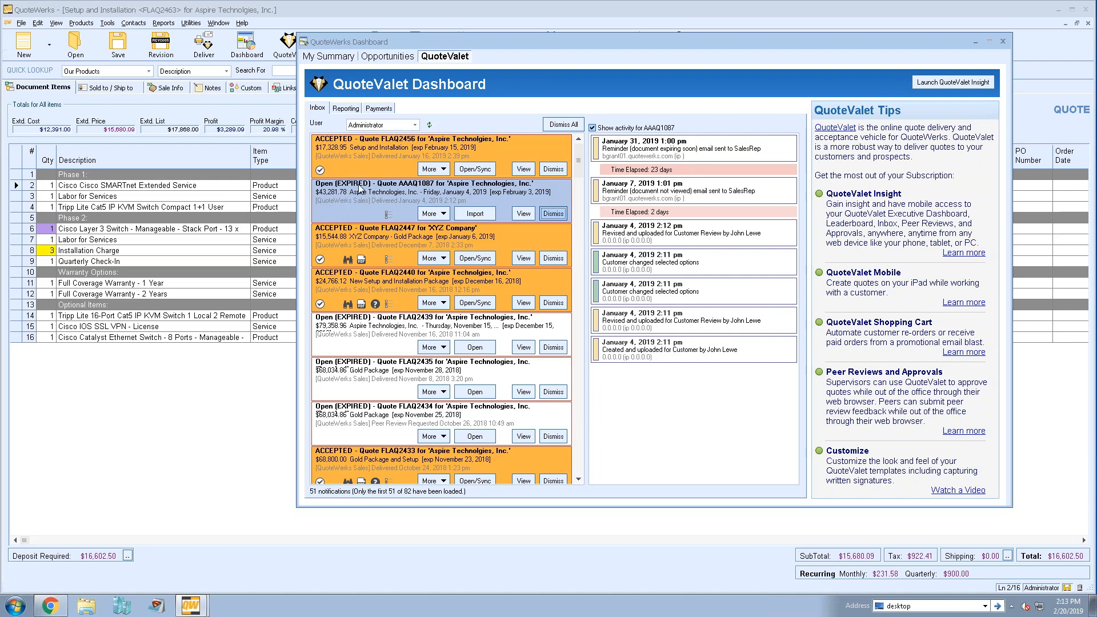
- Examine the activity of the submitted Gold Package and Setup order form, then return to the expired January 4, 2019 quote
drag(583, 154, 584, 200)
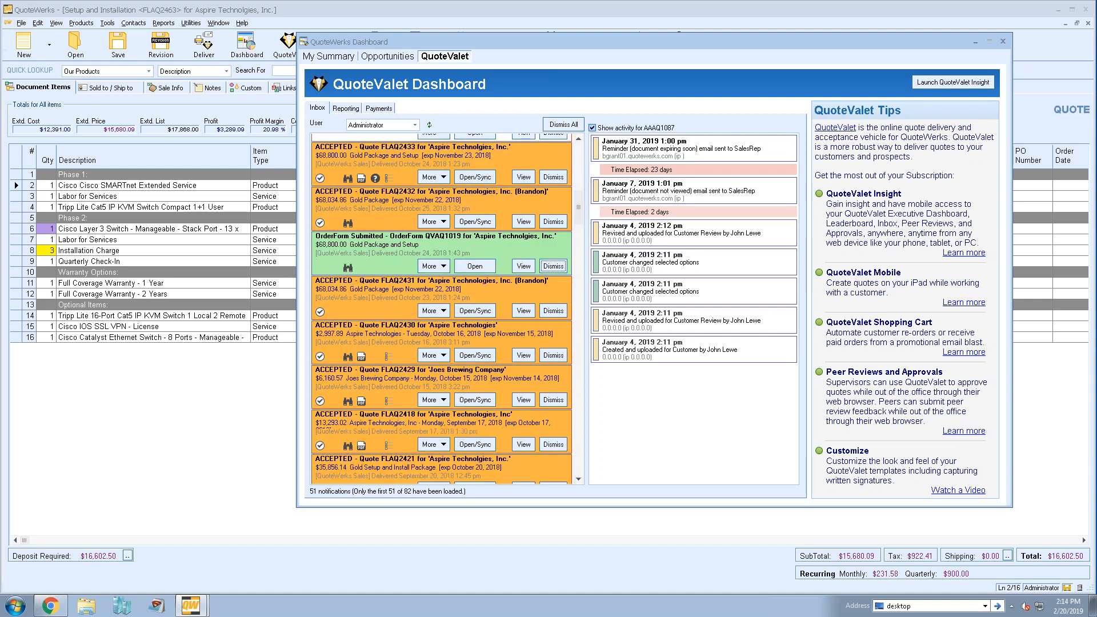
click(346, 249)
scroll(377, 239, up, 5)
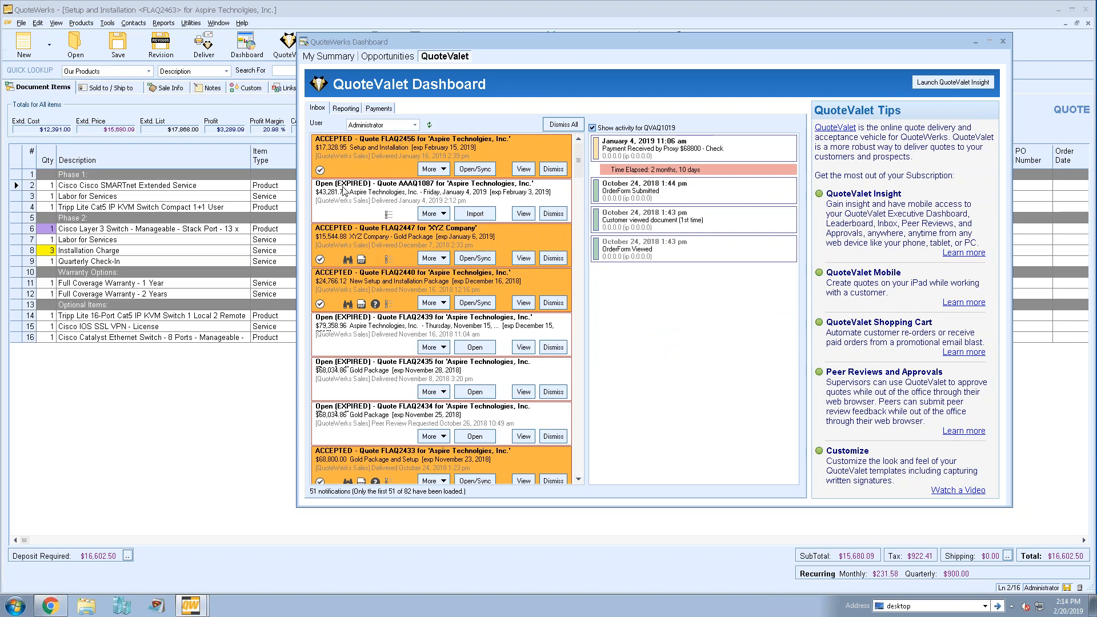
click(554, 213)
click(392, 193)
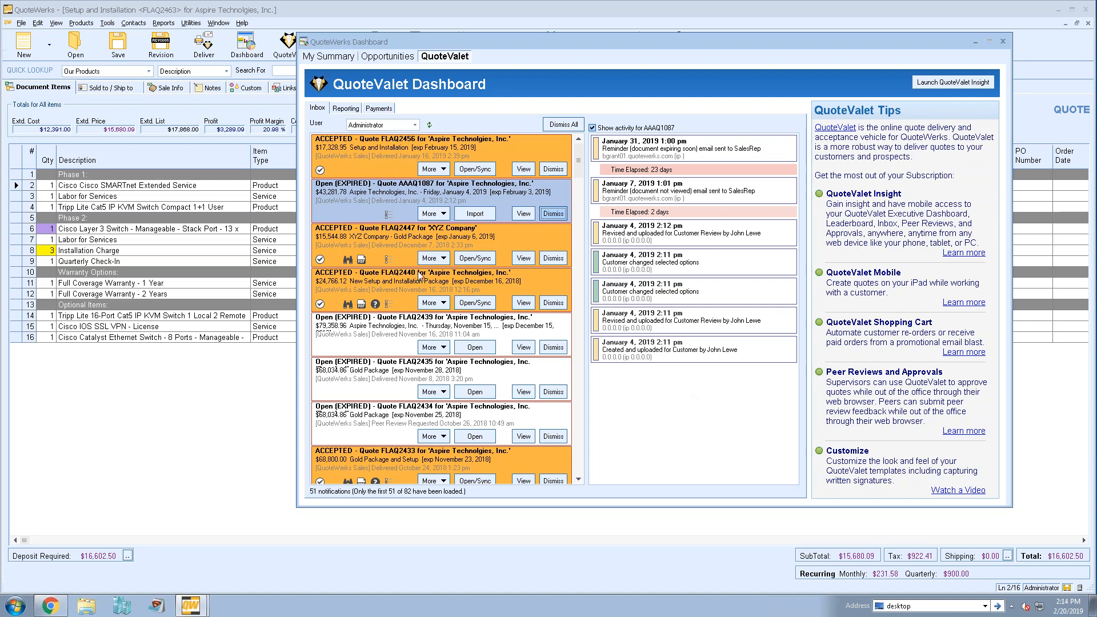
- View the QuoteValet reporting filters and close the dashboard to return to the quote
click(335, 110)
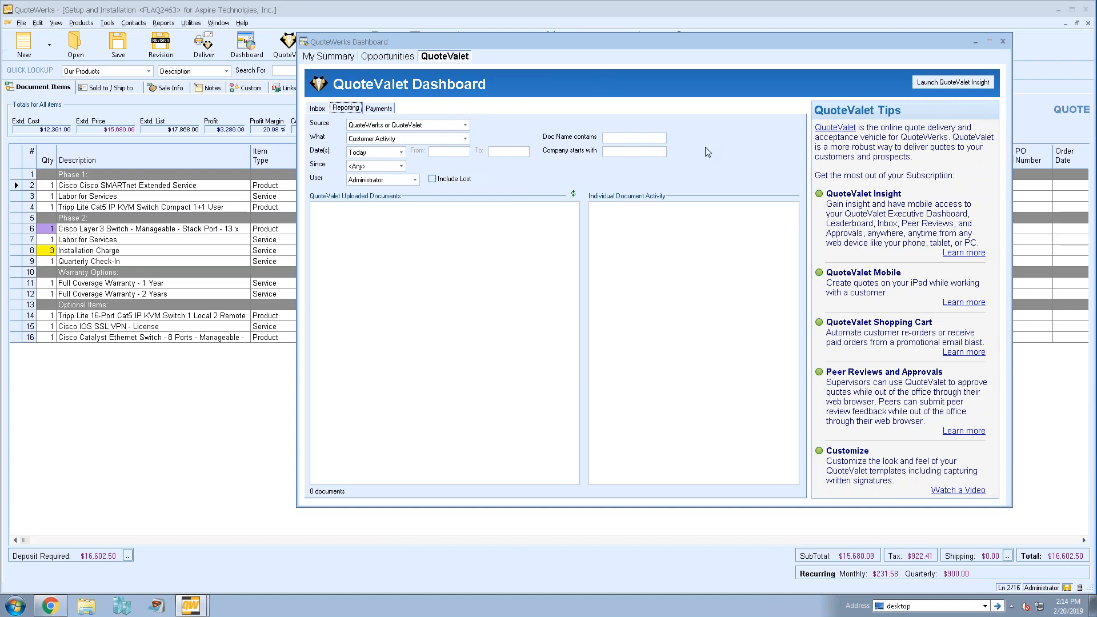
click(1003, 42)
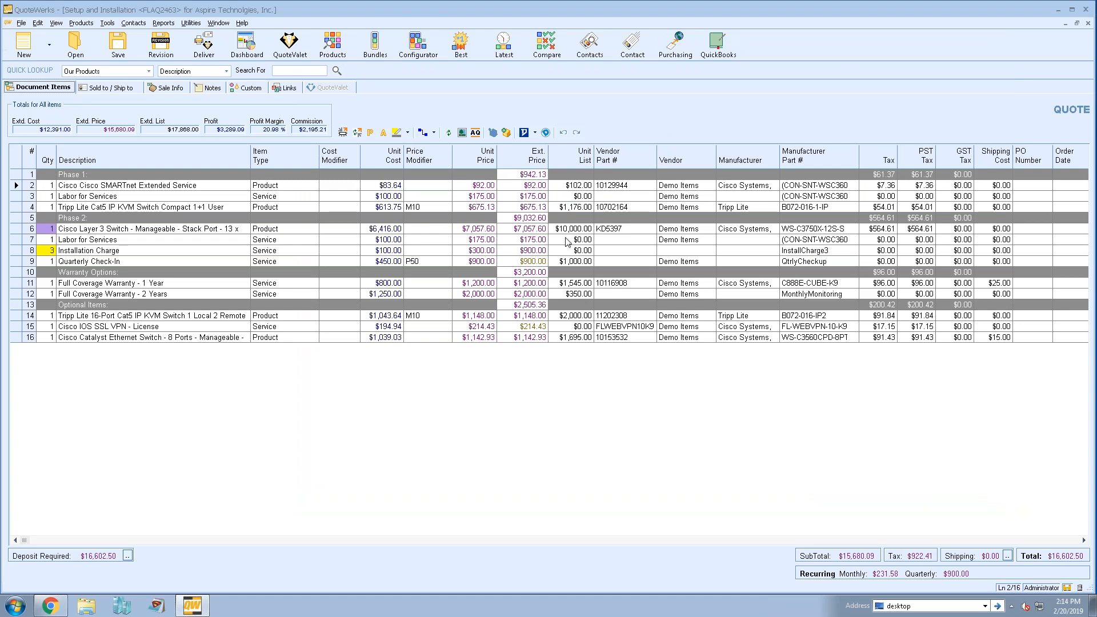
click(122, 90)
- Set the quote's required deposit to 20 percent of the document
click(128, 556)
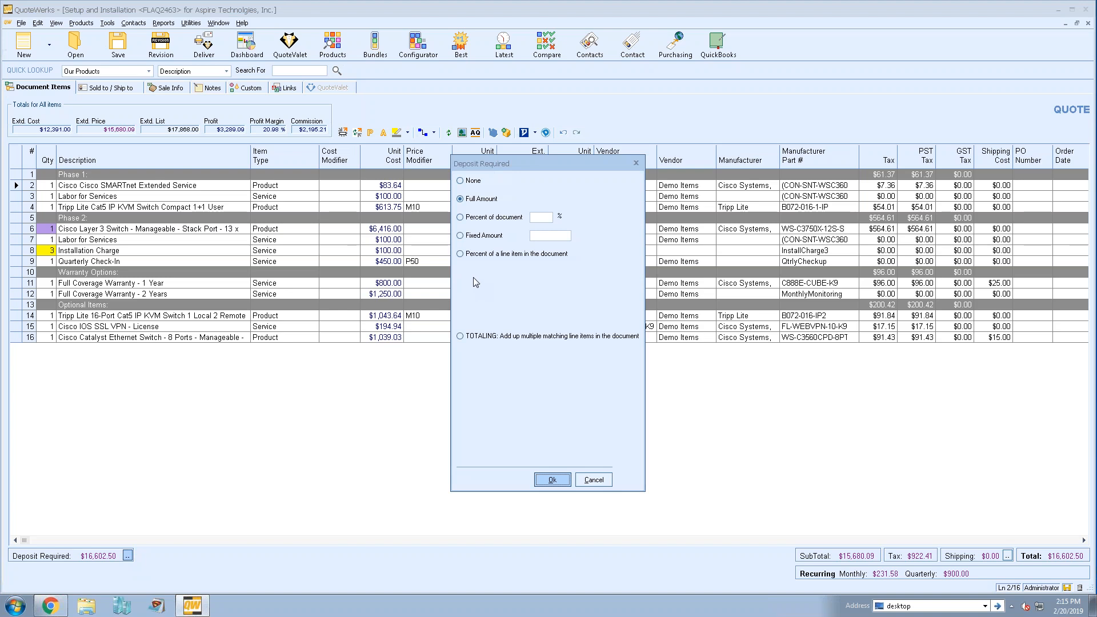
click(483, 201)
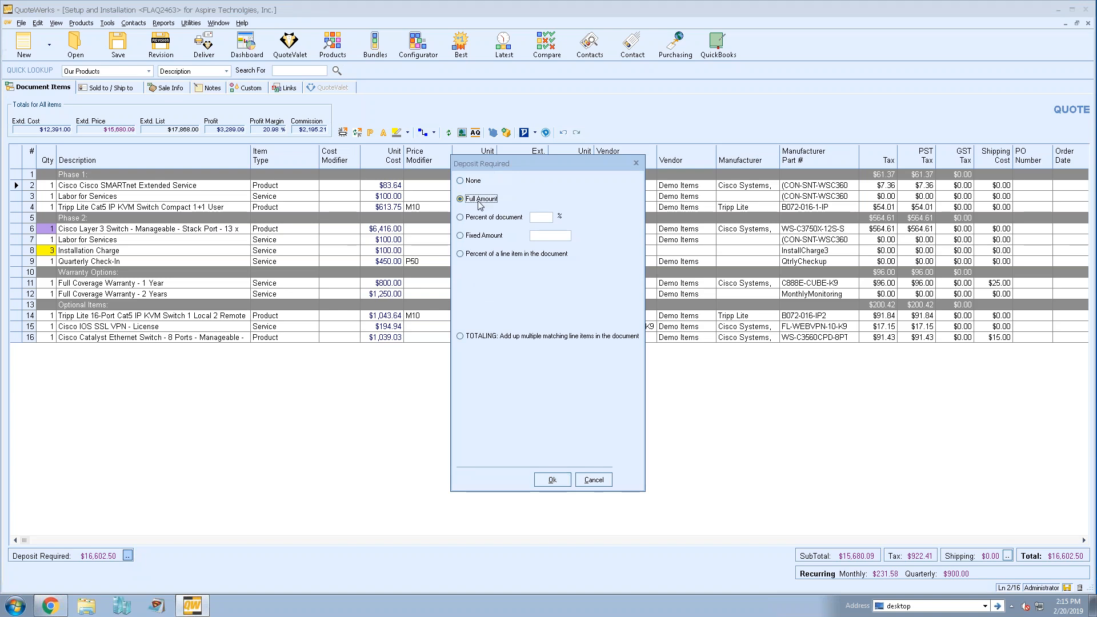
click(489, 217)
text(20)
- Try a fixed deposit amount of 4000, the percent-of-a-line-item option and the totaling option for matching line items
click(491, 236)
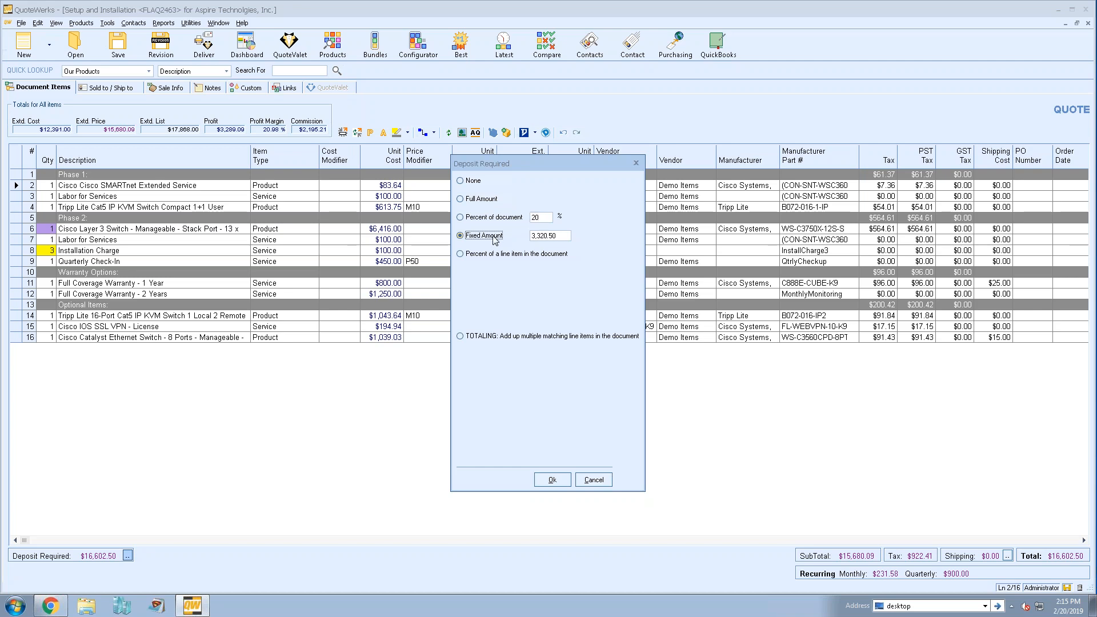
key(Tab)
text(400)
click(462, 256)
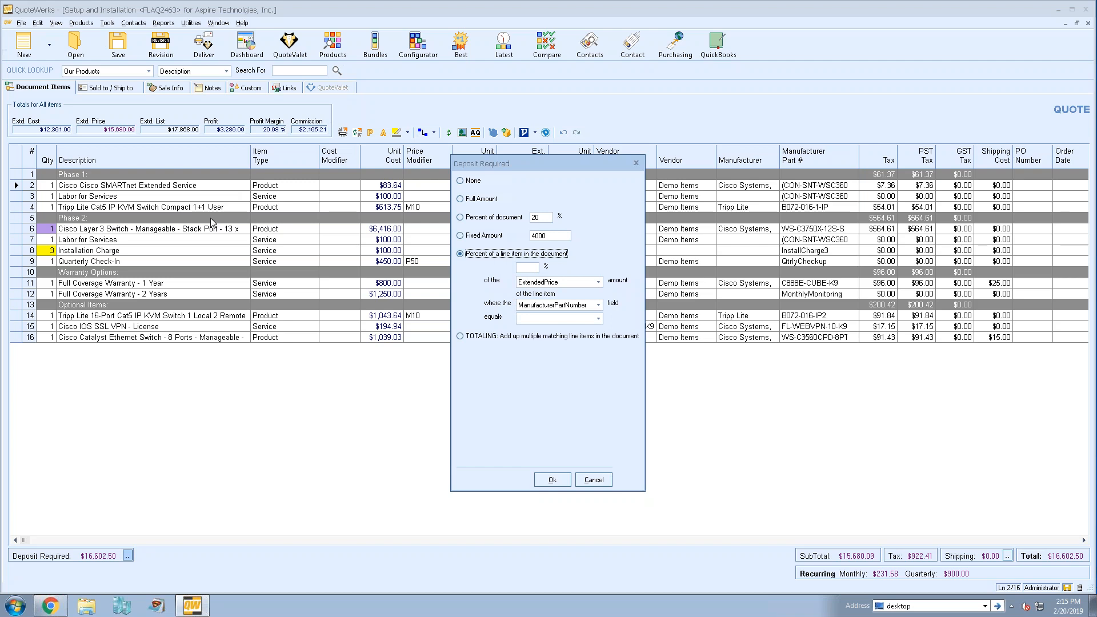
click(462, 338)
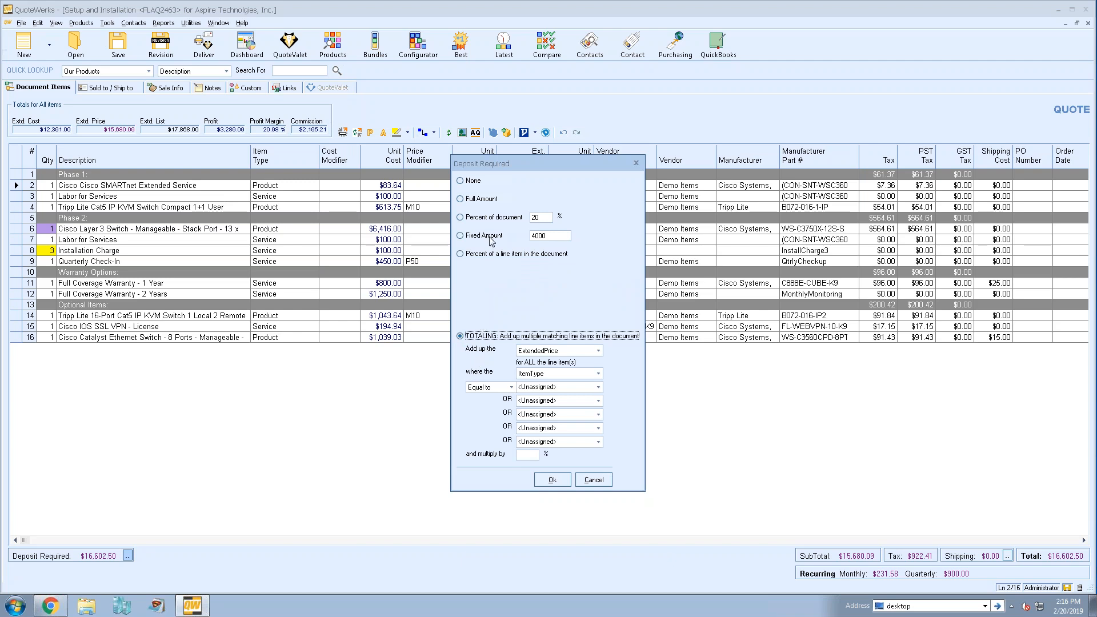
- Switch the required deposit back to the percent-of-document option and apply it to the quote
click(481, 221)
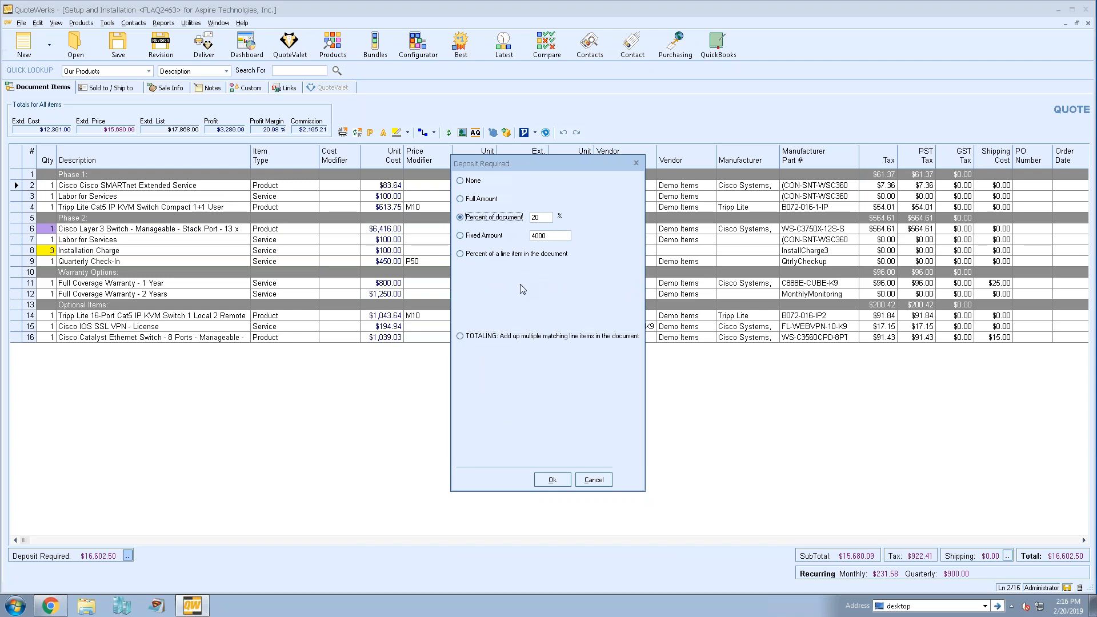
click(552, 479)
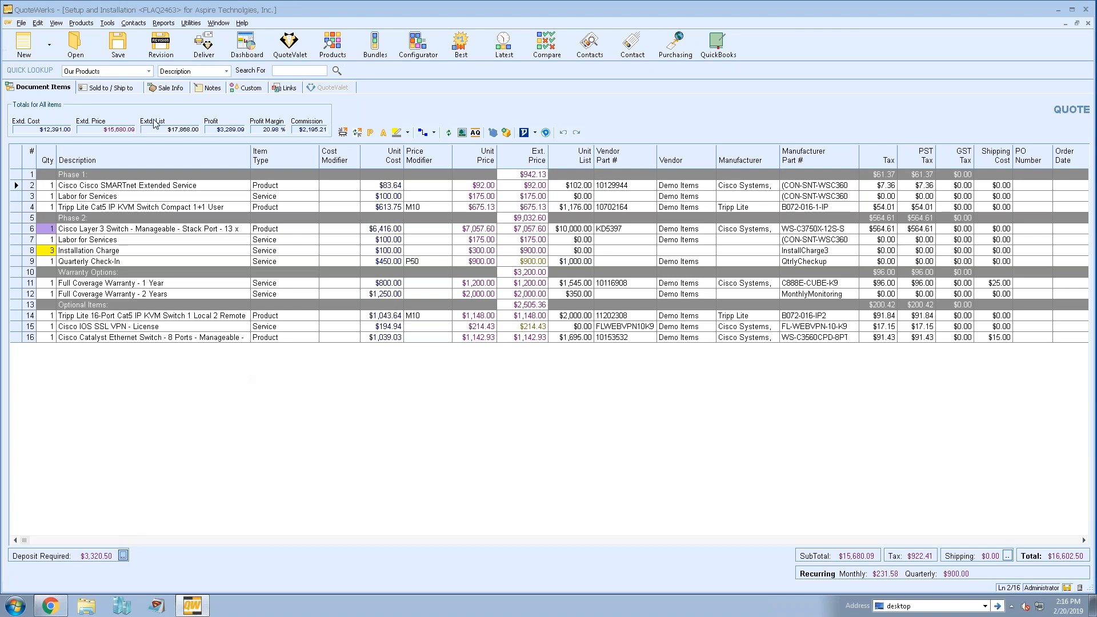
- Review the credit card and eCheck/ACH payment options in the quote's sale information
click(165, 89)
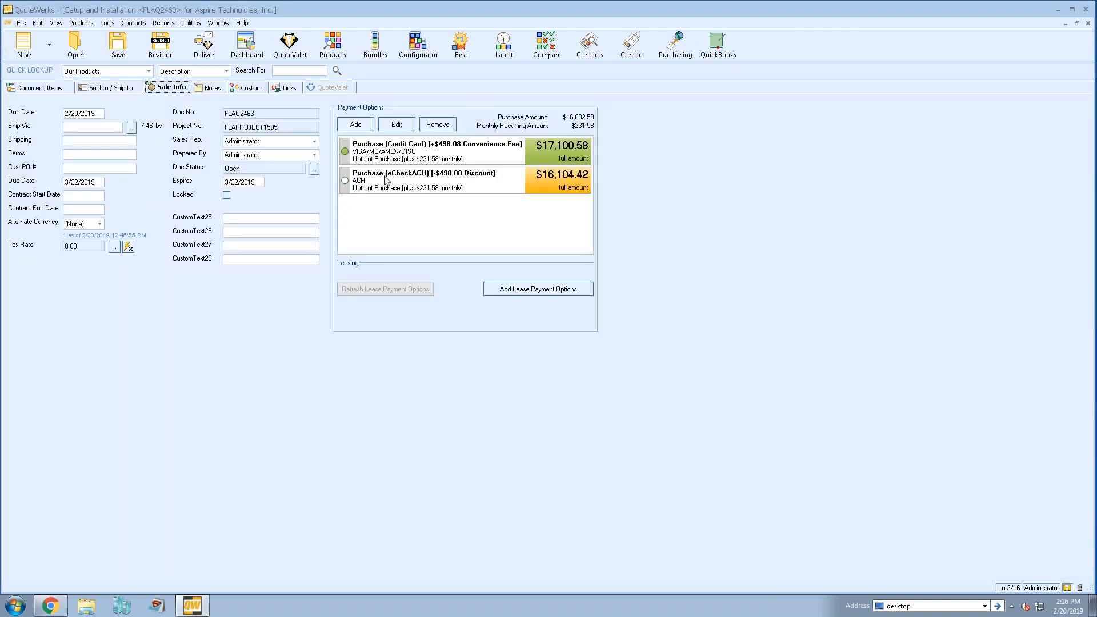
click(420, 154)
click(422, 179)
click(414, 153)
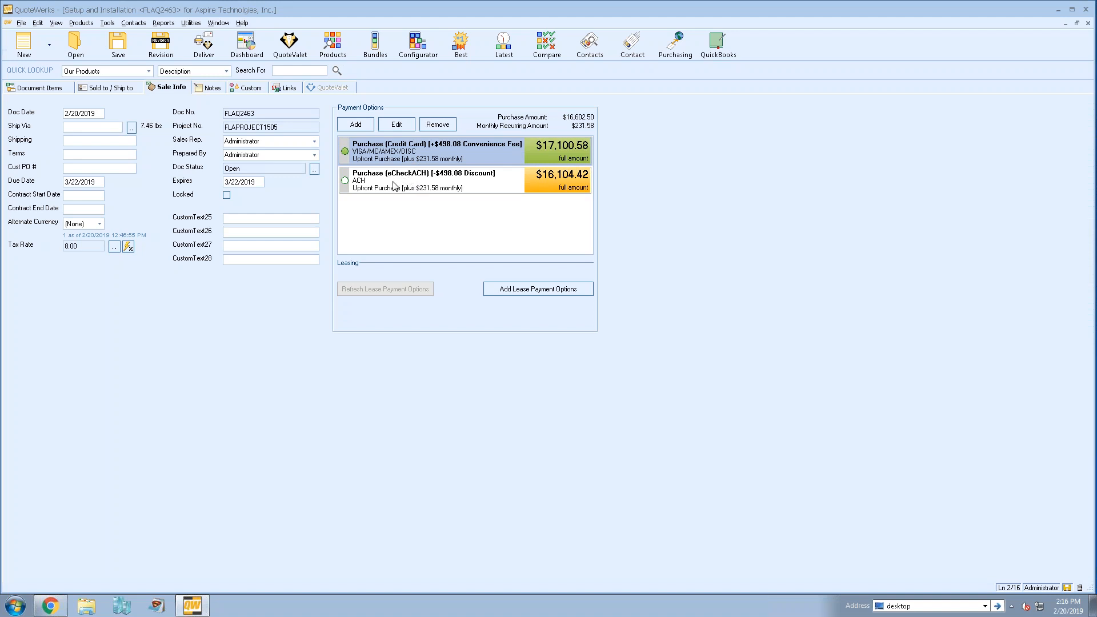
- Add a PayPal payment option to the quote with no added charge or discount and no grand-total limit
click(355, 124)
click(526, 154)
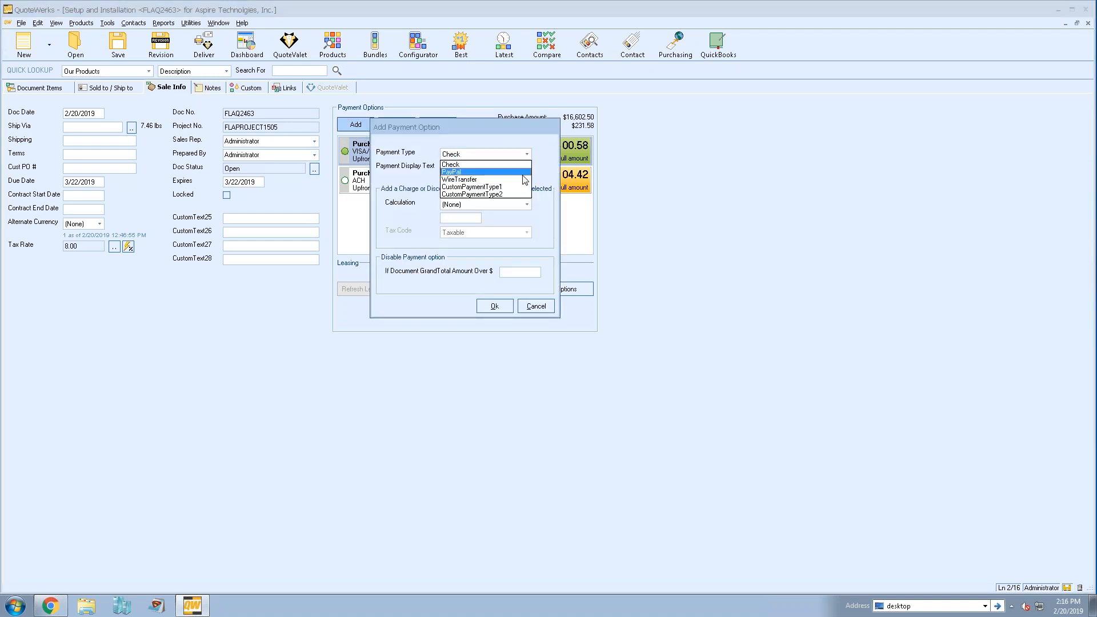
click(476, 128)
drag(459, 123, 739, 121)
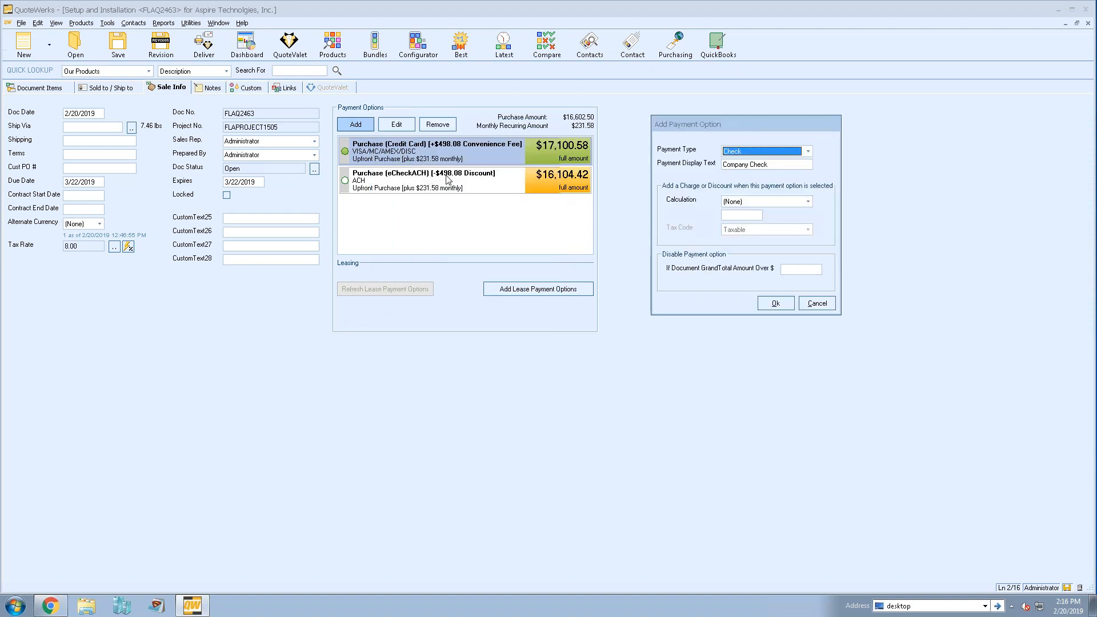
click(764, 153)
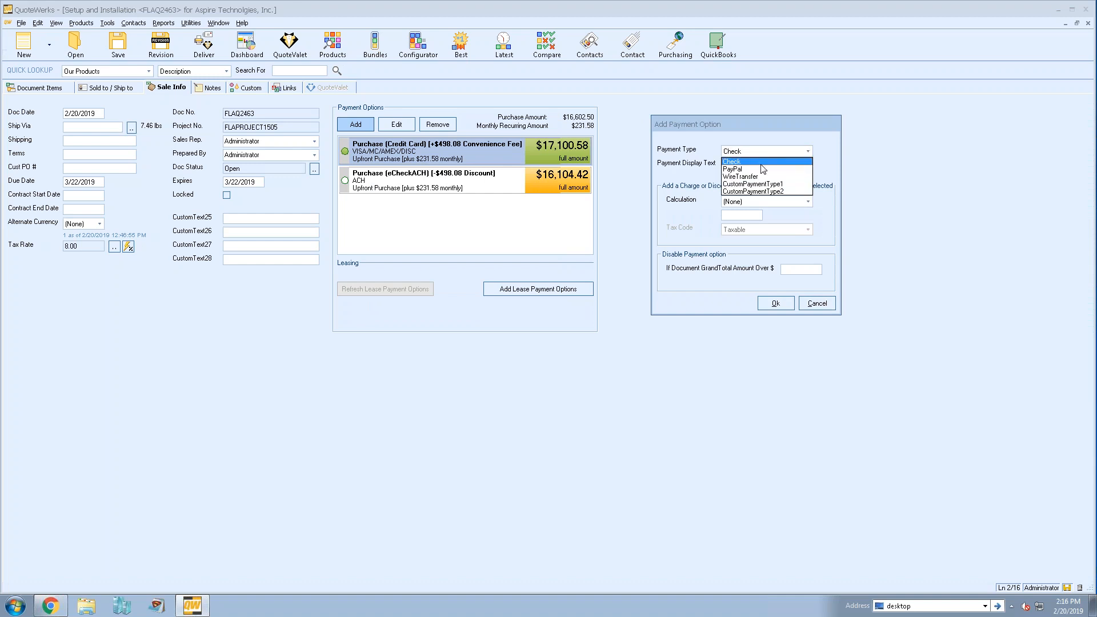
click(756, 169)
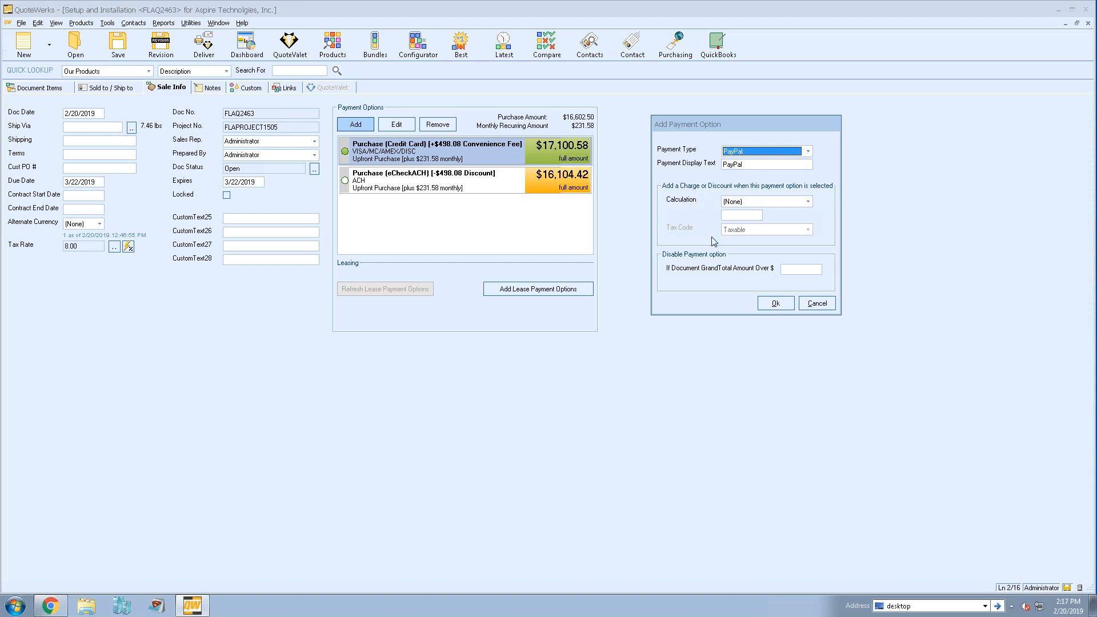
click(798, 270)
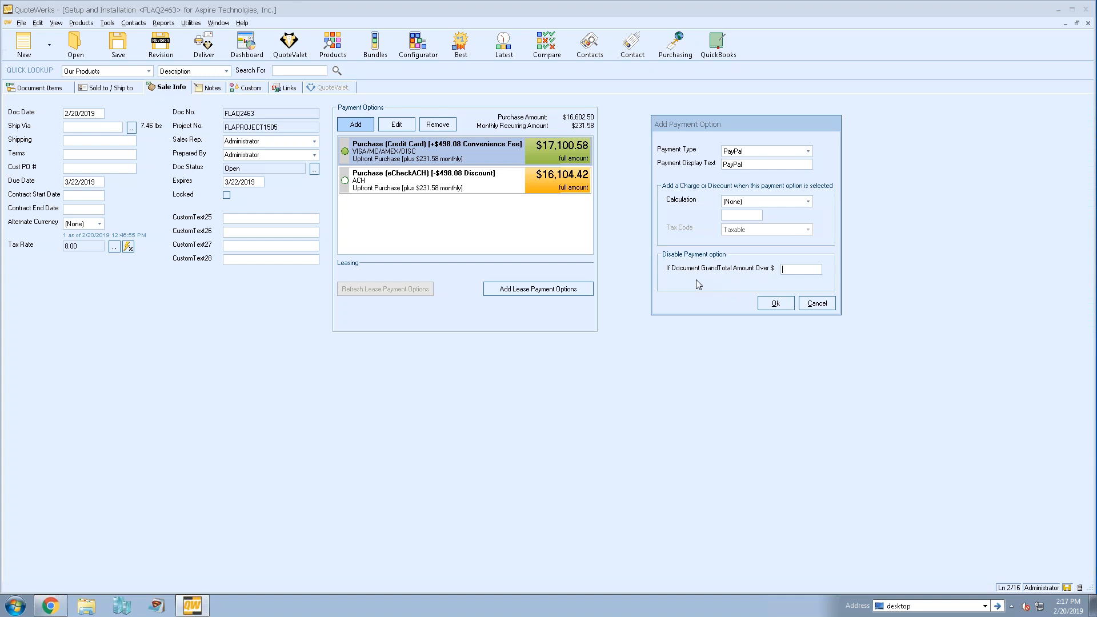
click(776, 303)
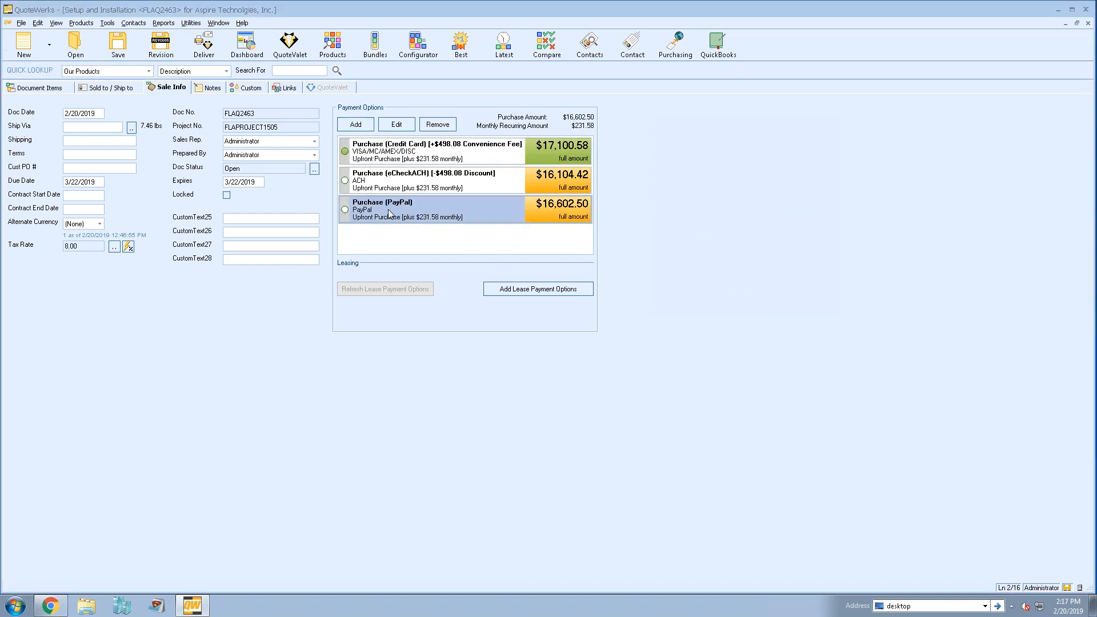
- Try eCheck/ACH as the quote's preselected payment option, comparing it with the other options, and return the selection to credit card
click(419, 152)
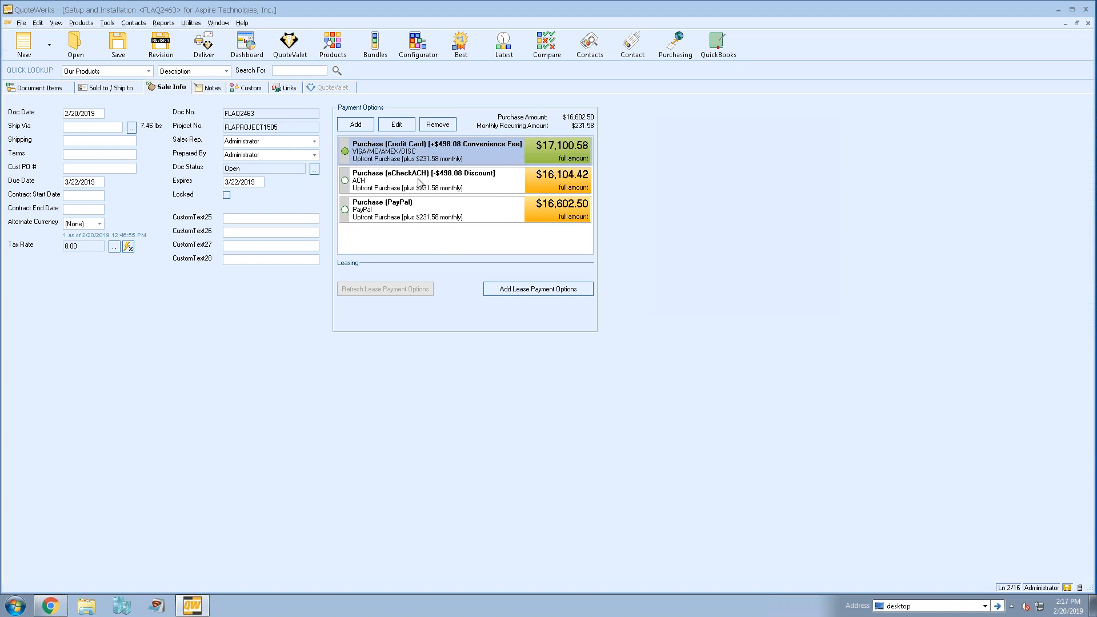
click(419, 182)
click(423, 217)
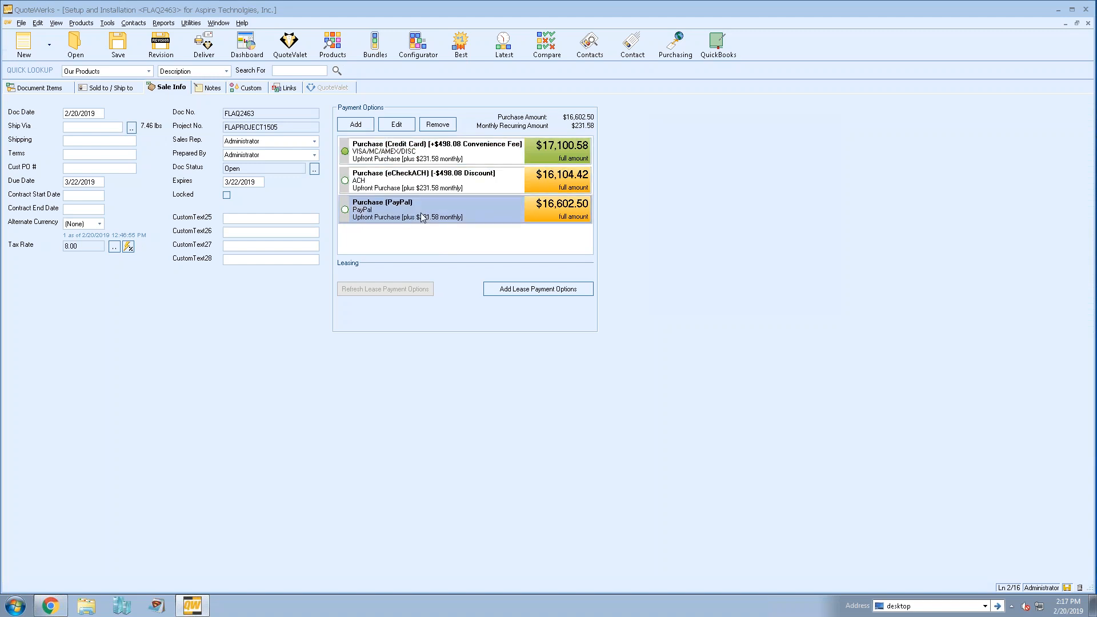
click(429, 189)
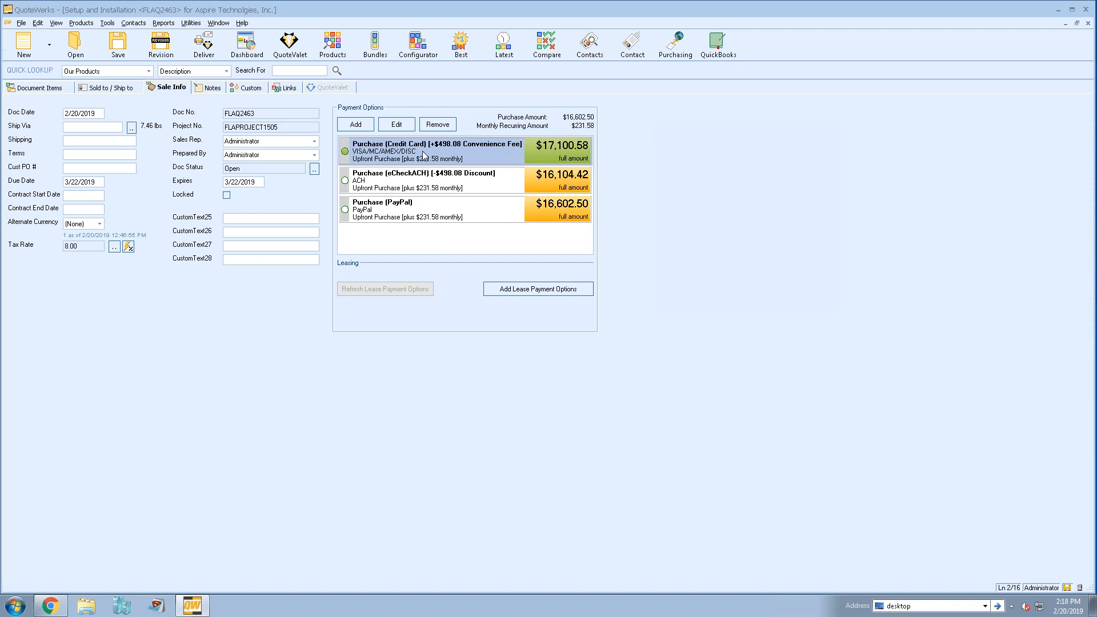
click(423, 183)
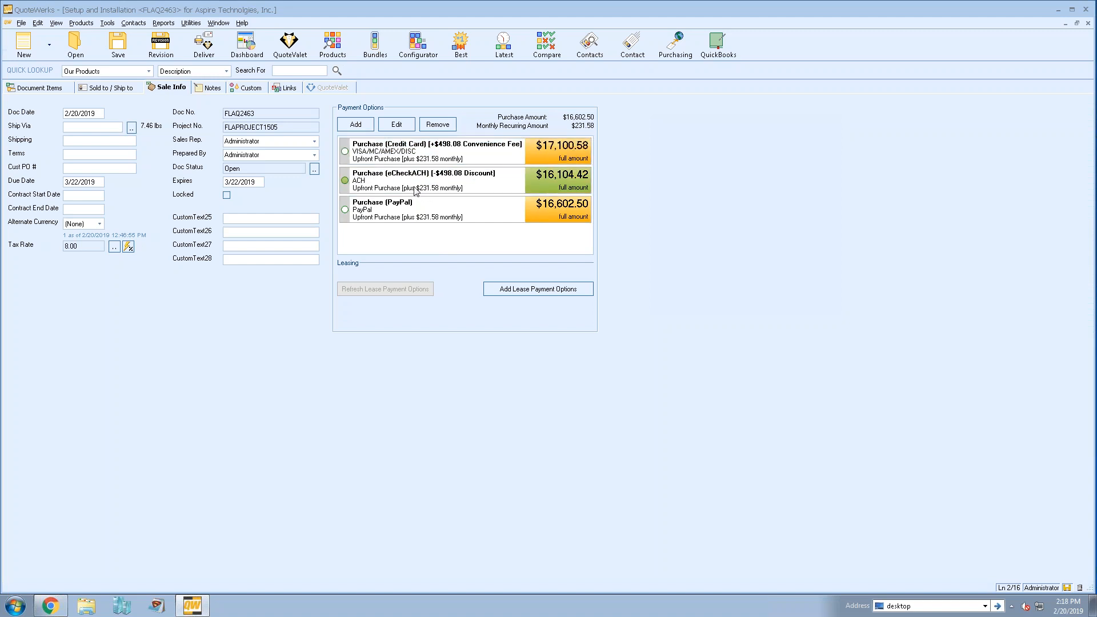
click(414, 156)
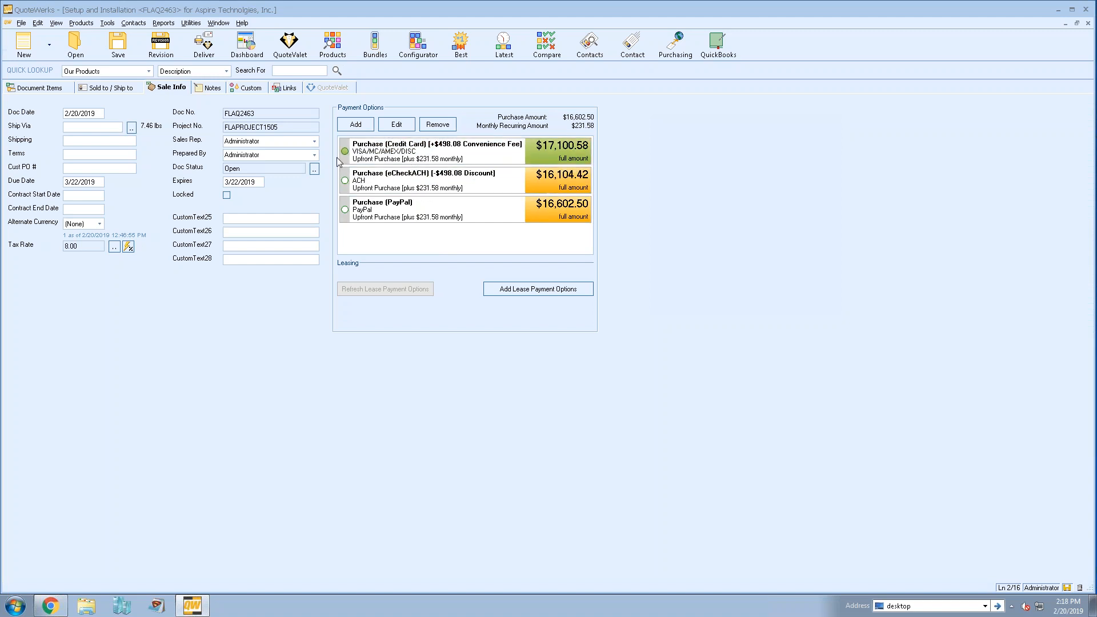
click(440, 186)
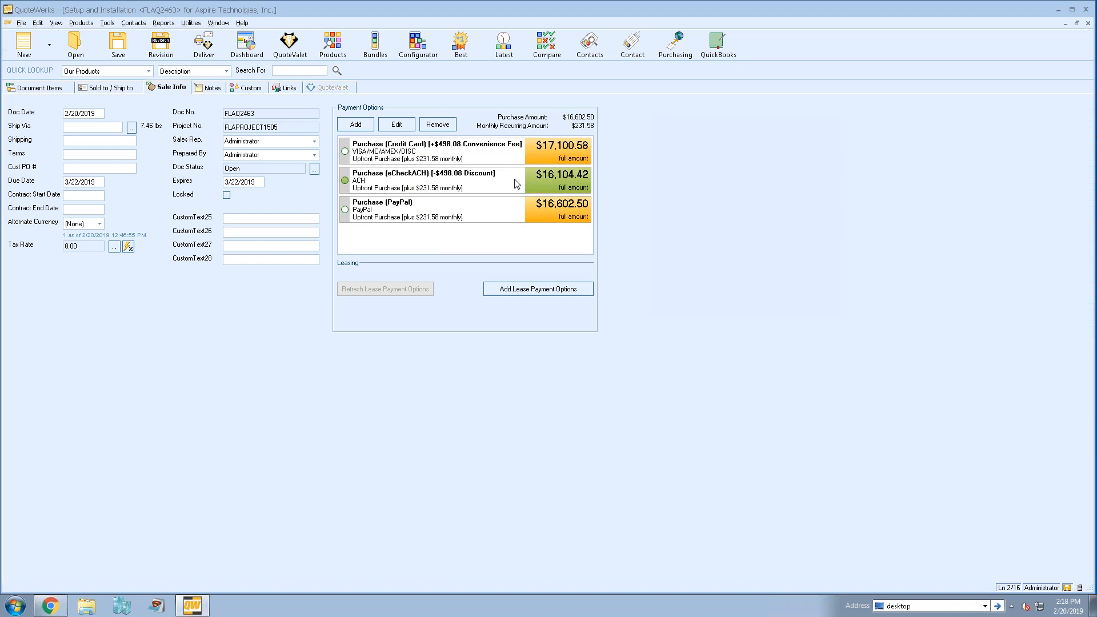
click(463, 157)
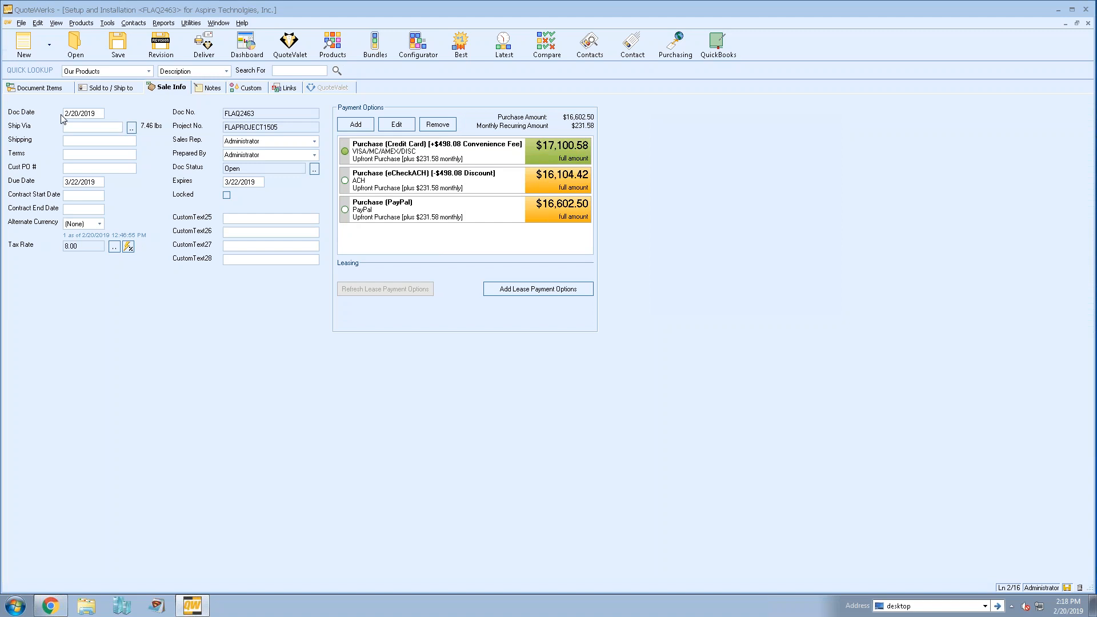
- In the document items, mark the three lines under the Optional Items heading as optional and selected
click(46, 89)
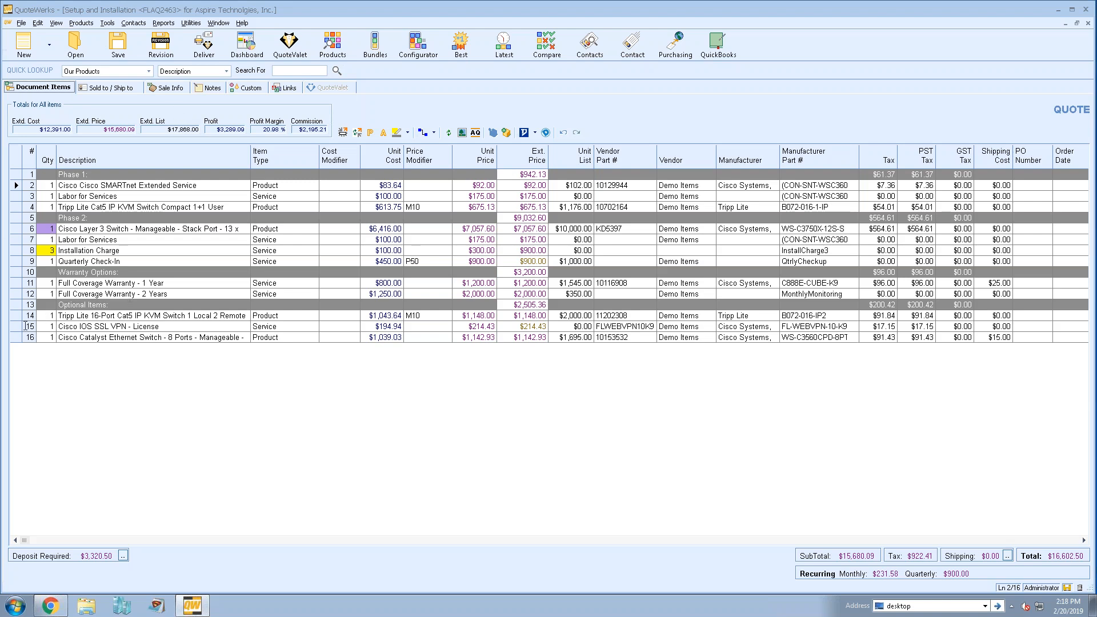
click(17, 317)
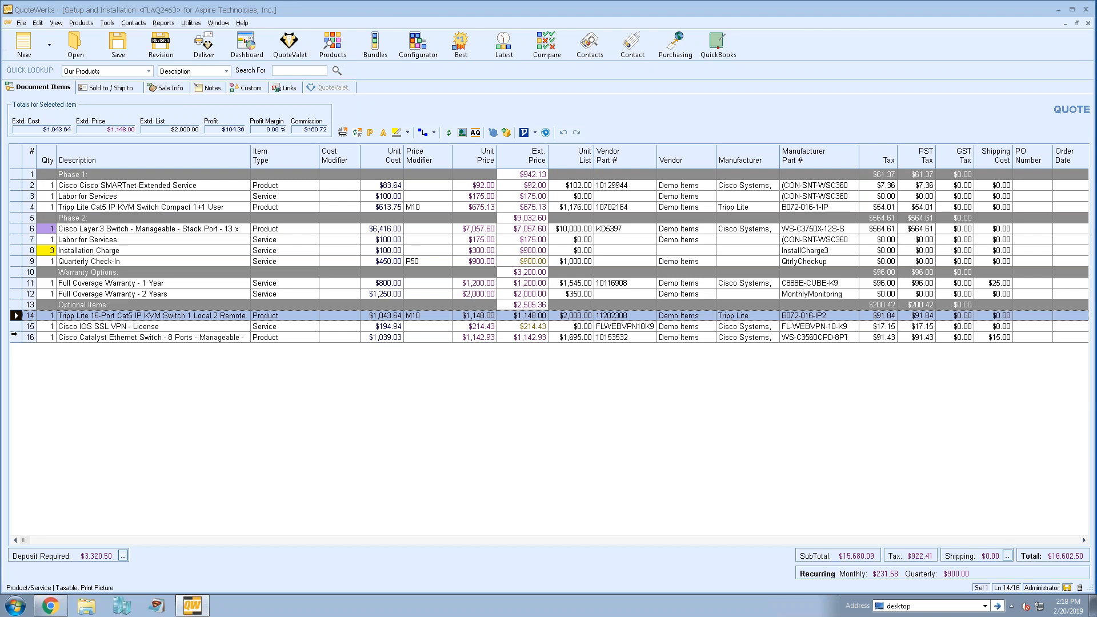
shift+click(16, 338)
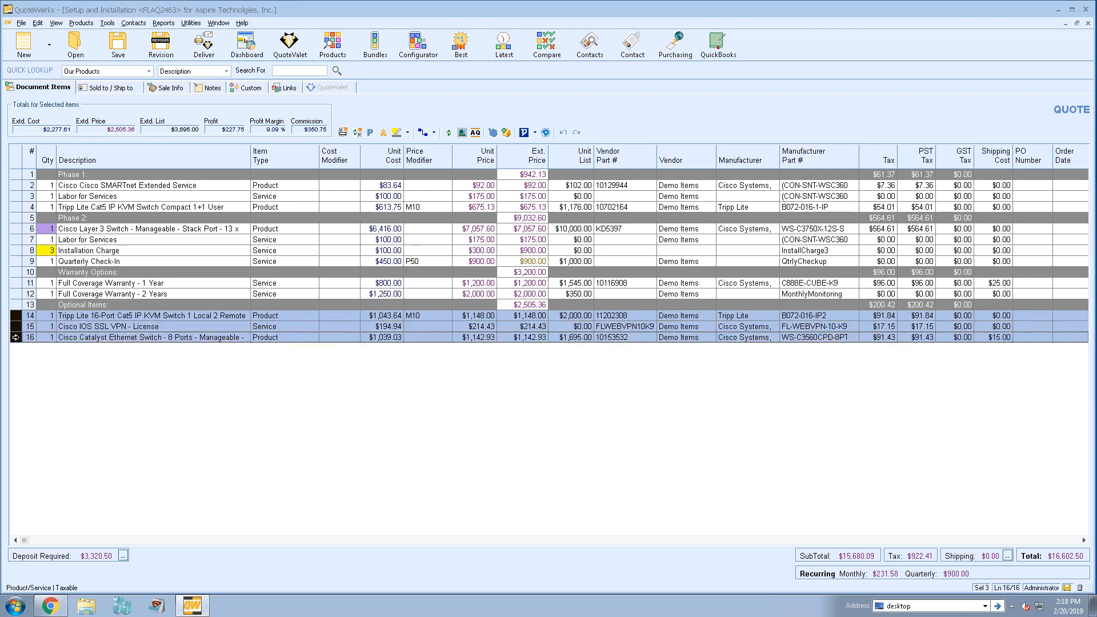
right_click(17, 339)
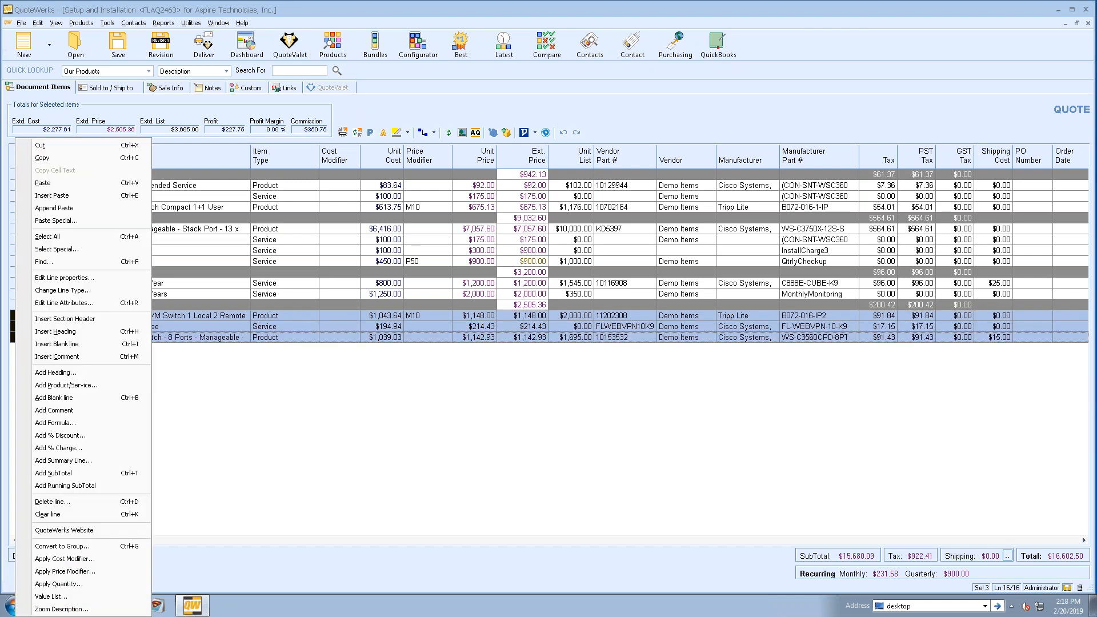
click(104, 303)
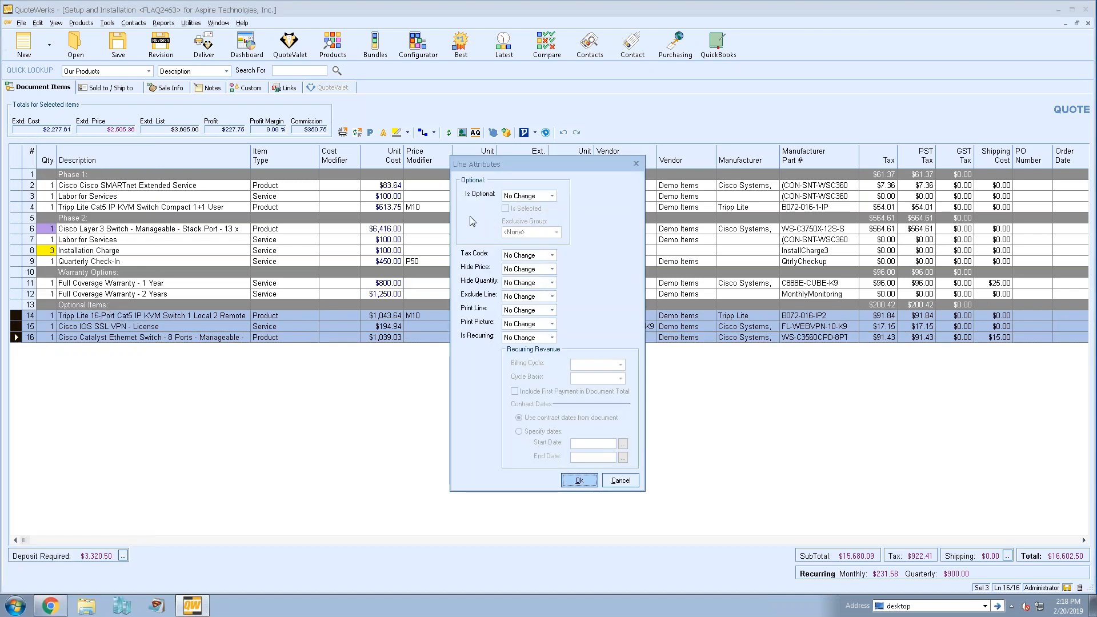
click(553, 196)
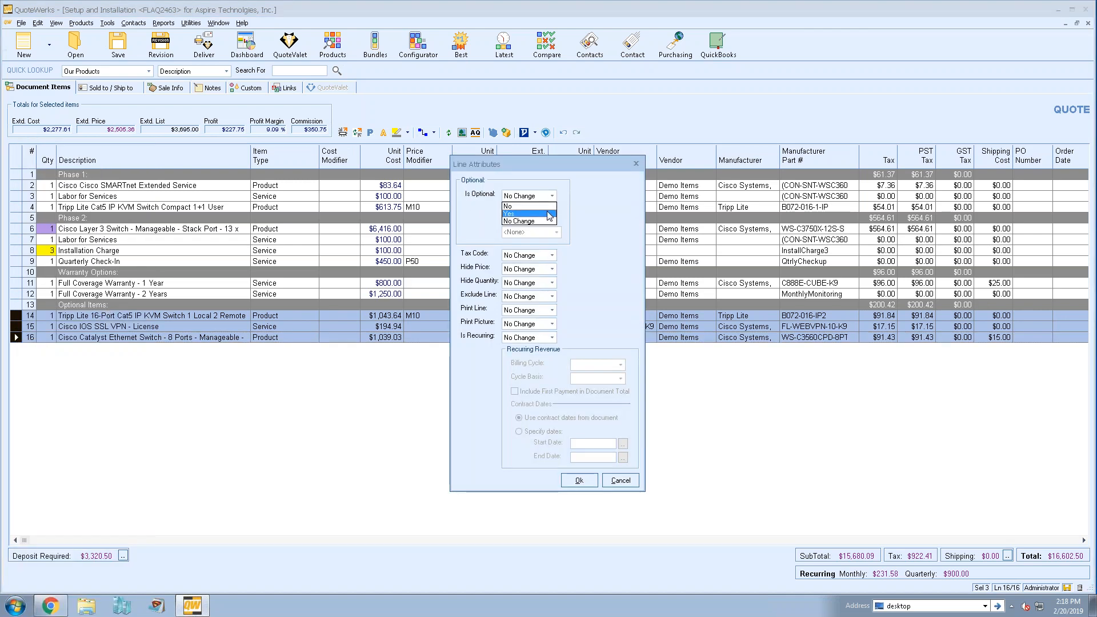
click(517, 210)
click(508, 209)
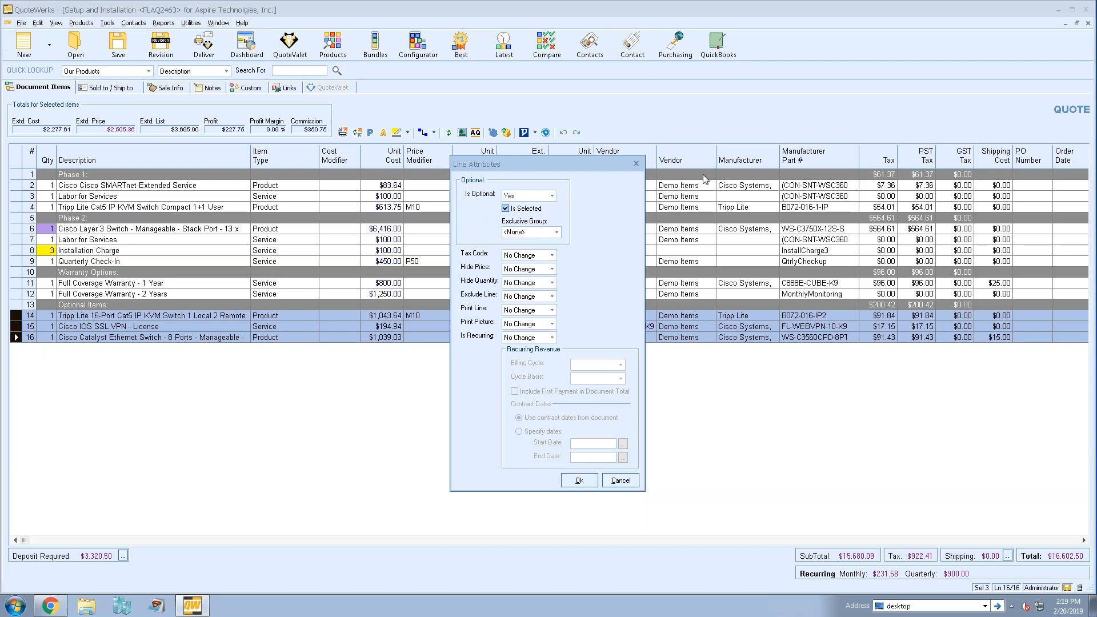
drag(569, 165, 534, 97)
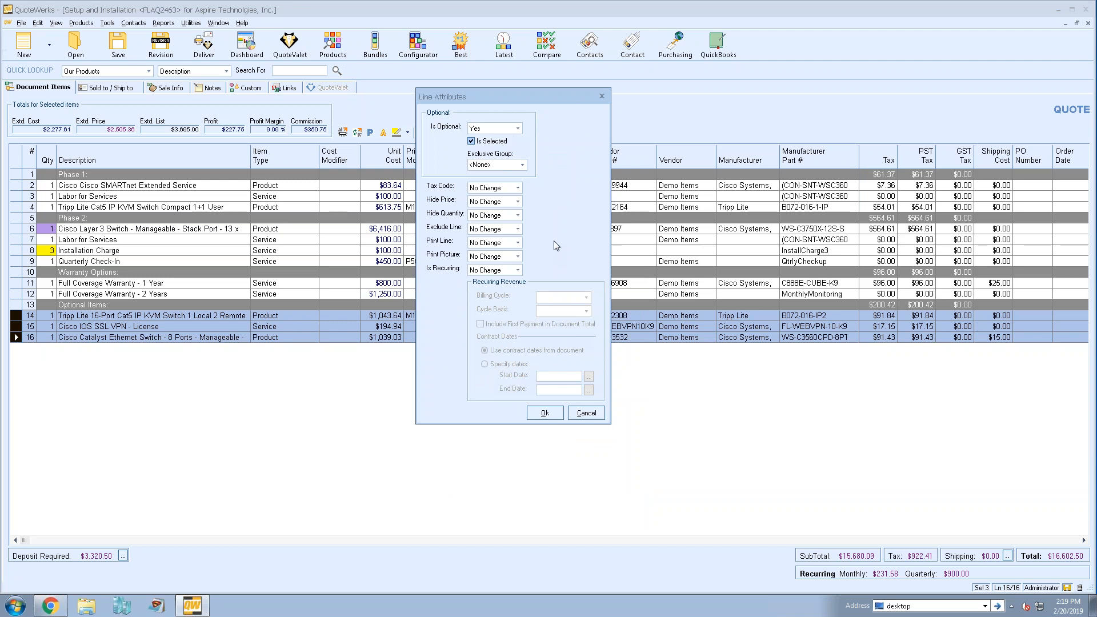
click(545, 413)
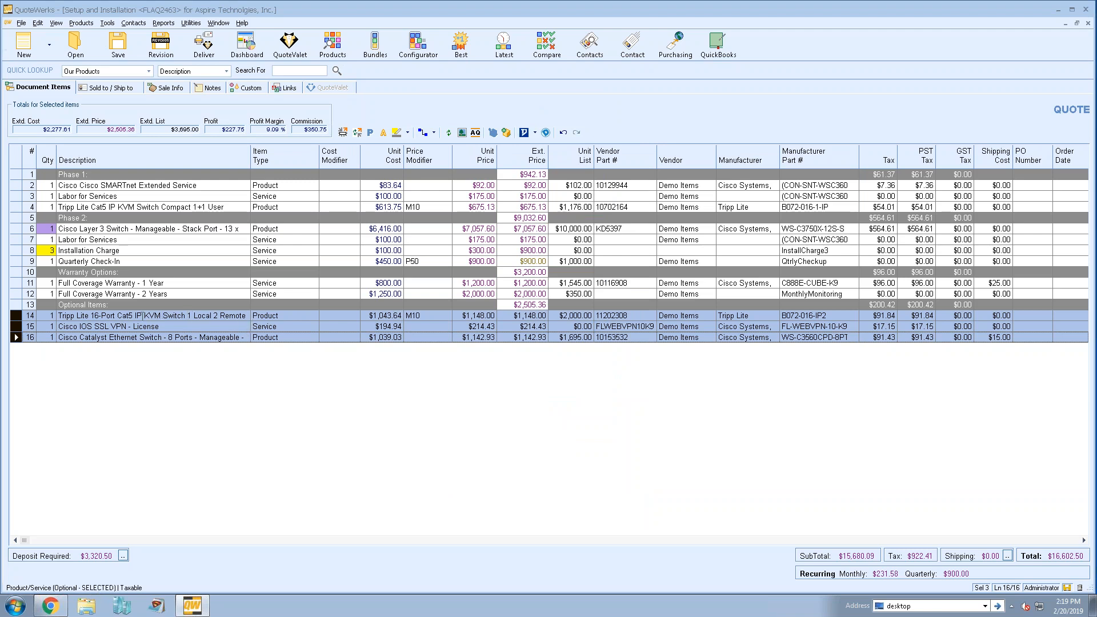
- Make the 1-year and 2-year full coverage warranty lines optional and selected in the exclusive group Warranty, accepting a single selected item
click(171, 294)
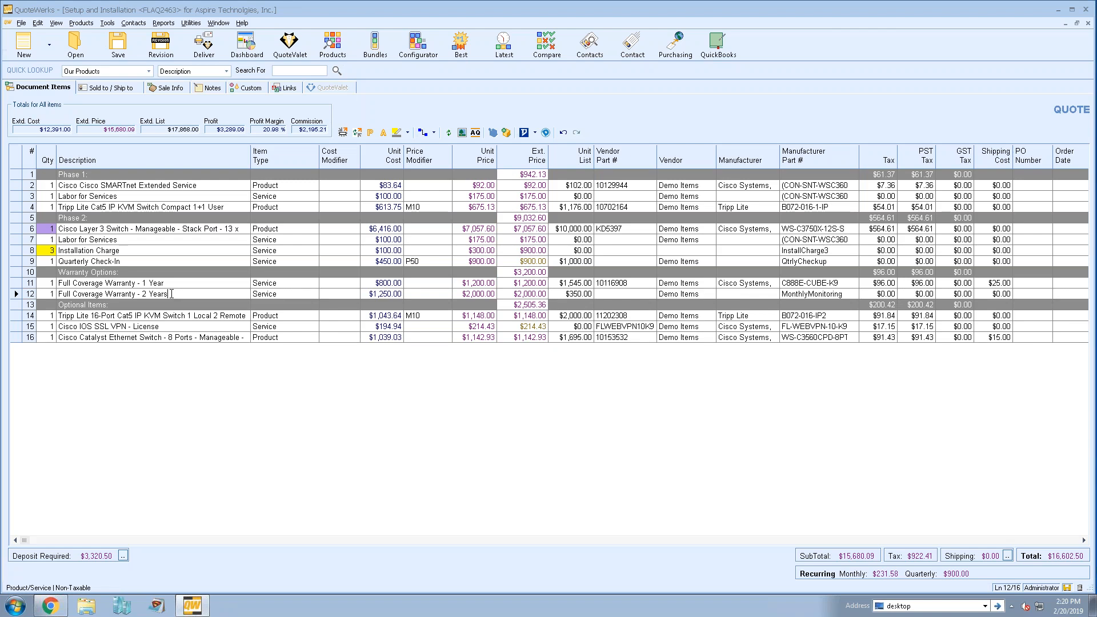
click(16, 283)
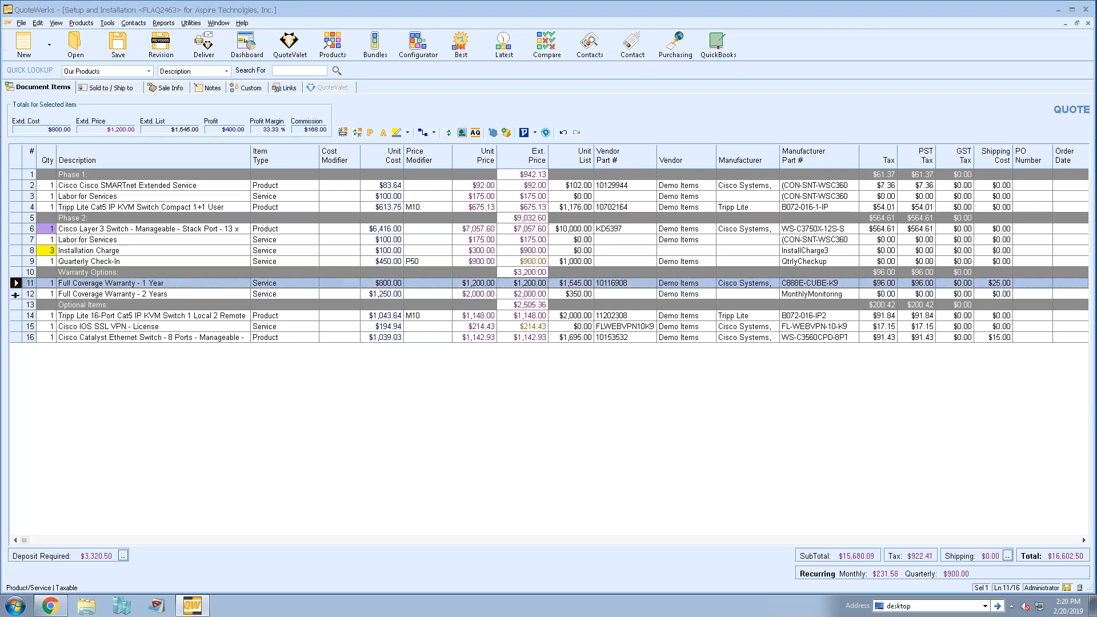
shift+click(15, 294)
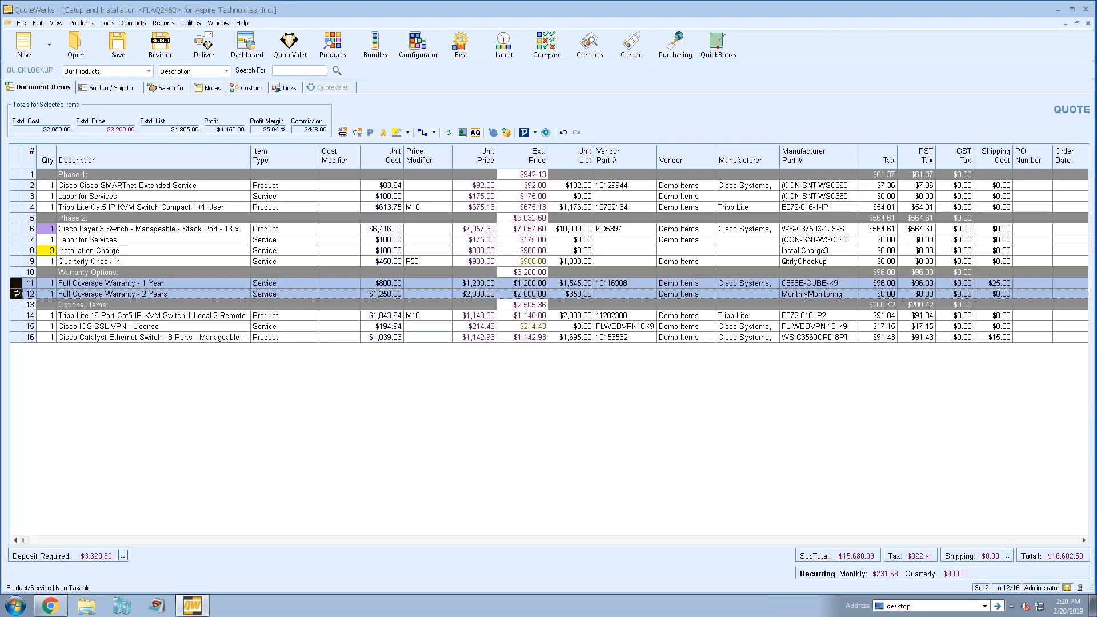
right_click(17, 295)
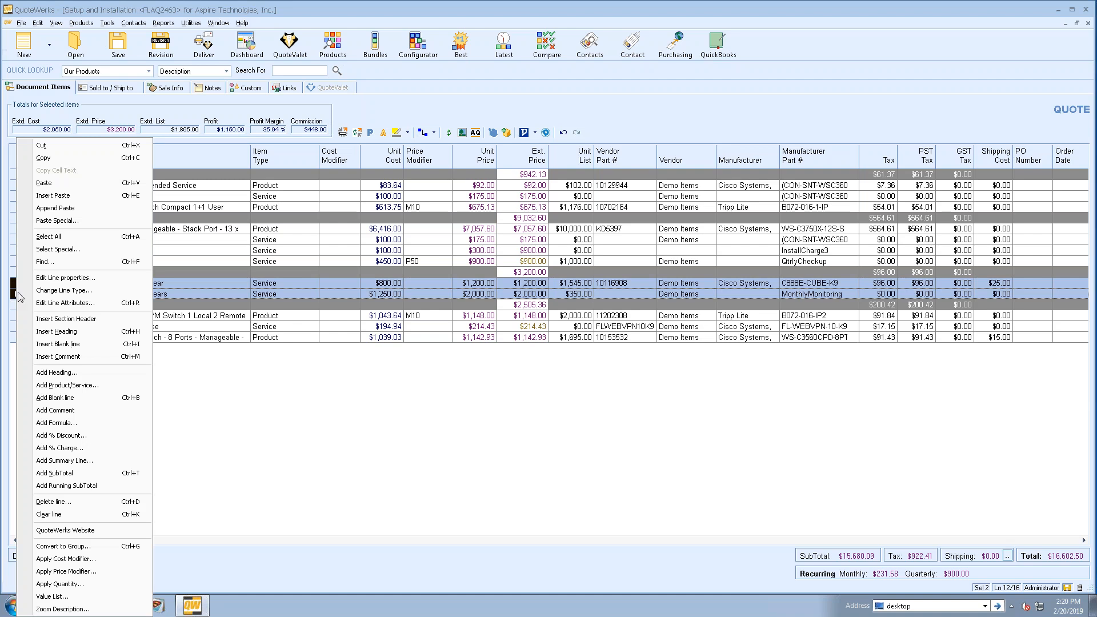
click(111, 305)
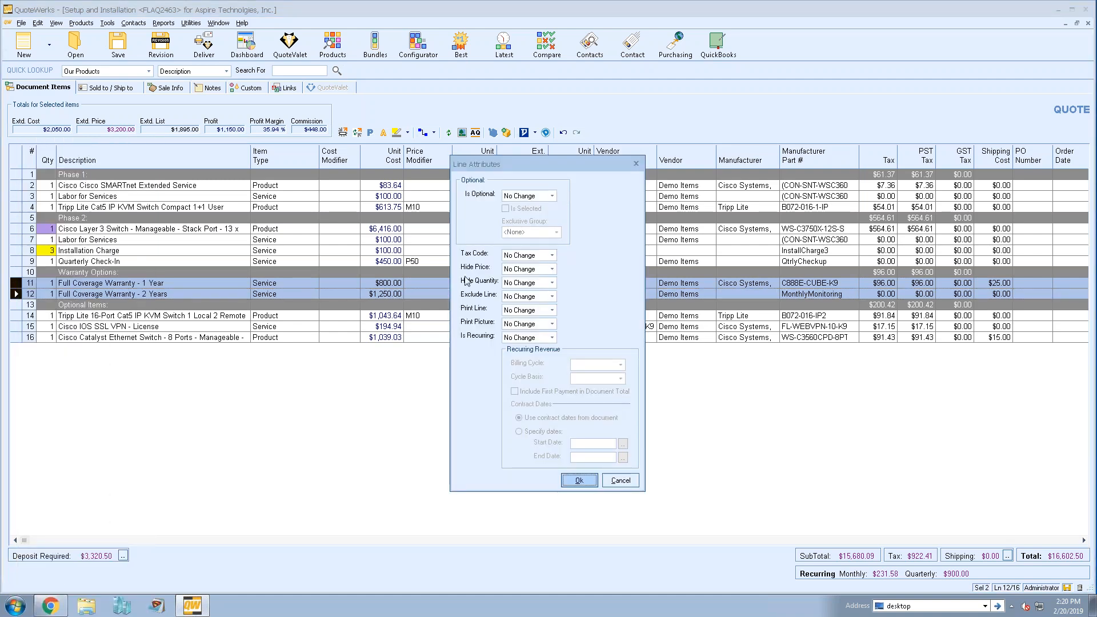
click(552, 196)
click(548, 214)
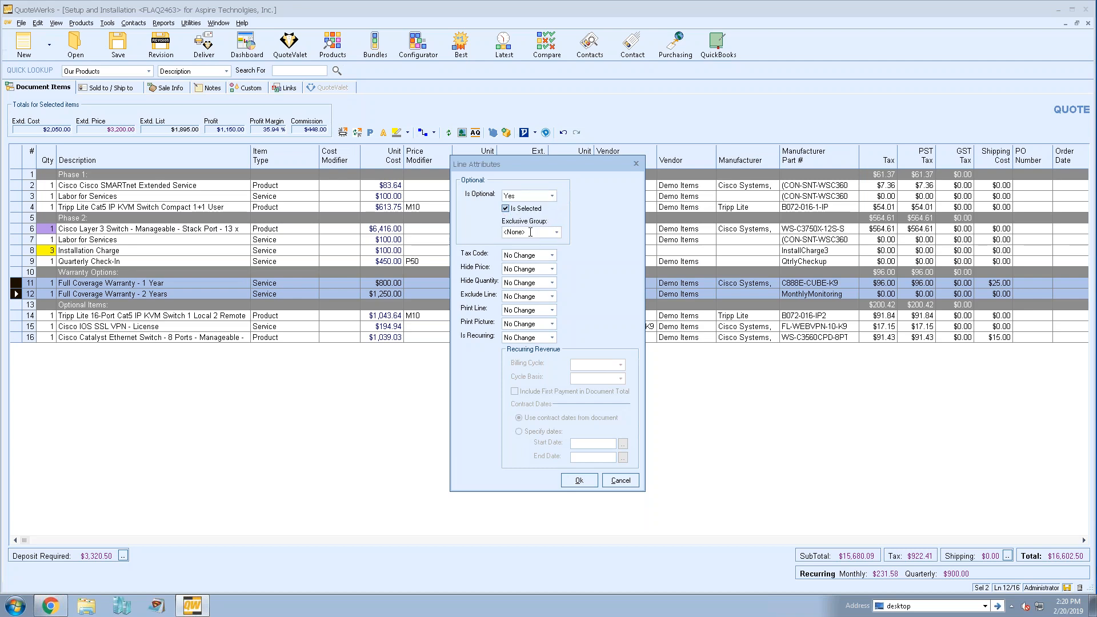
click(530, 232)
text(Warrantty)
click(579, 481)
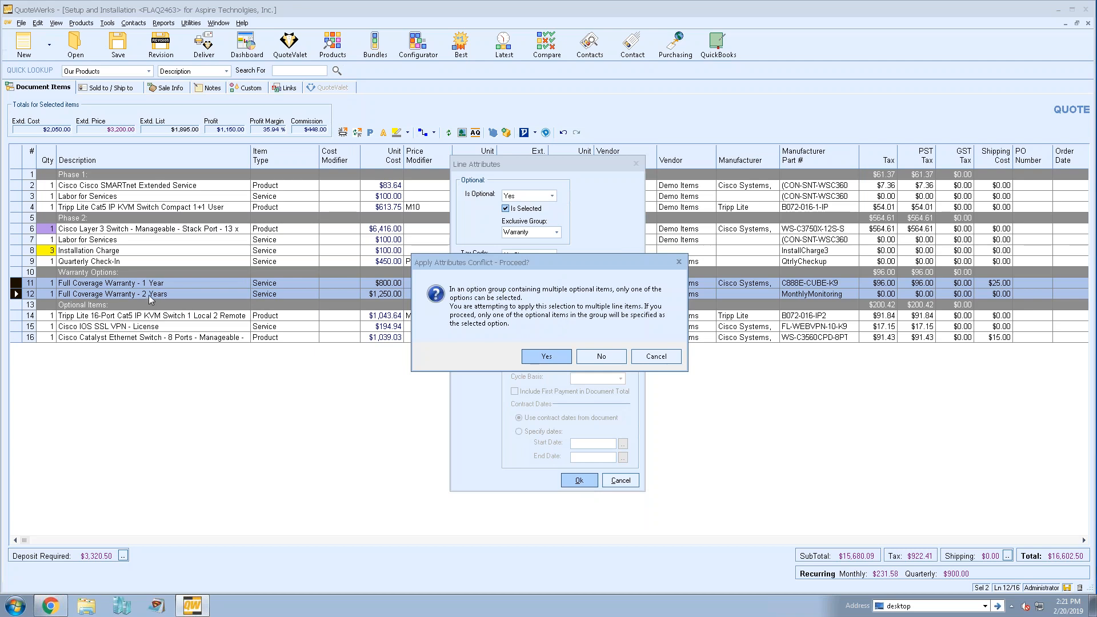
click(540, 352)
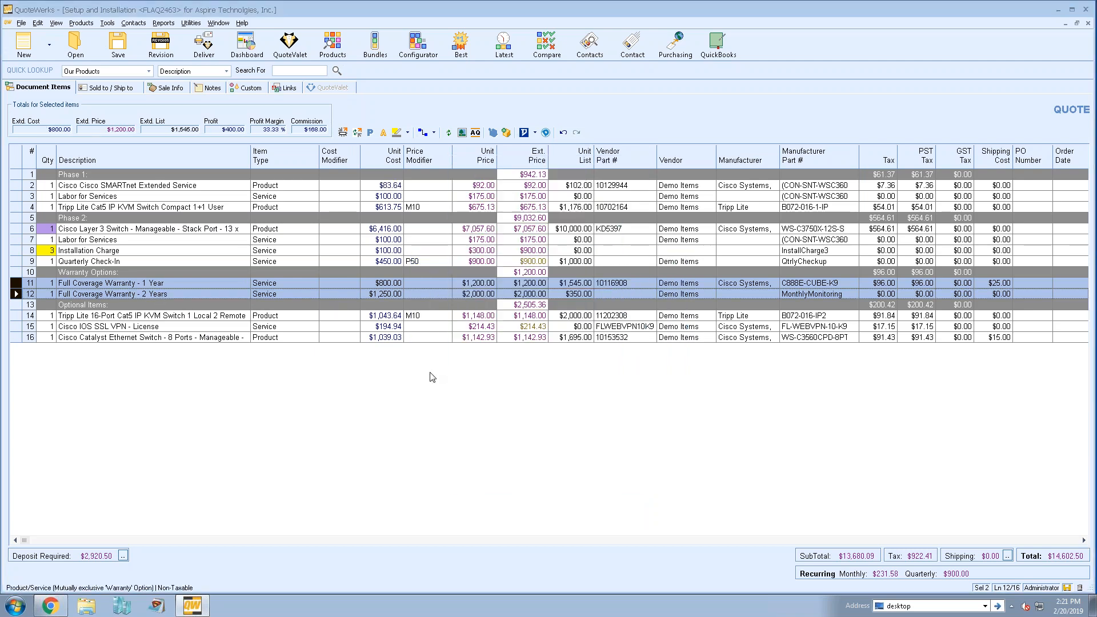
- Make Full Coverage Warranty - 2 Years the selected option of the Warranty group and check the 1-year line
click(172, 283)
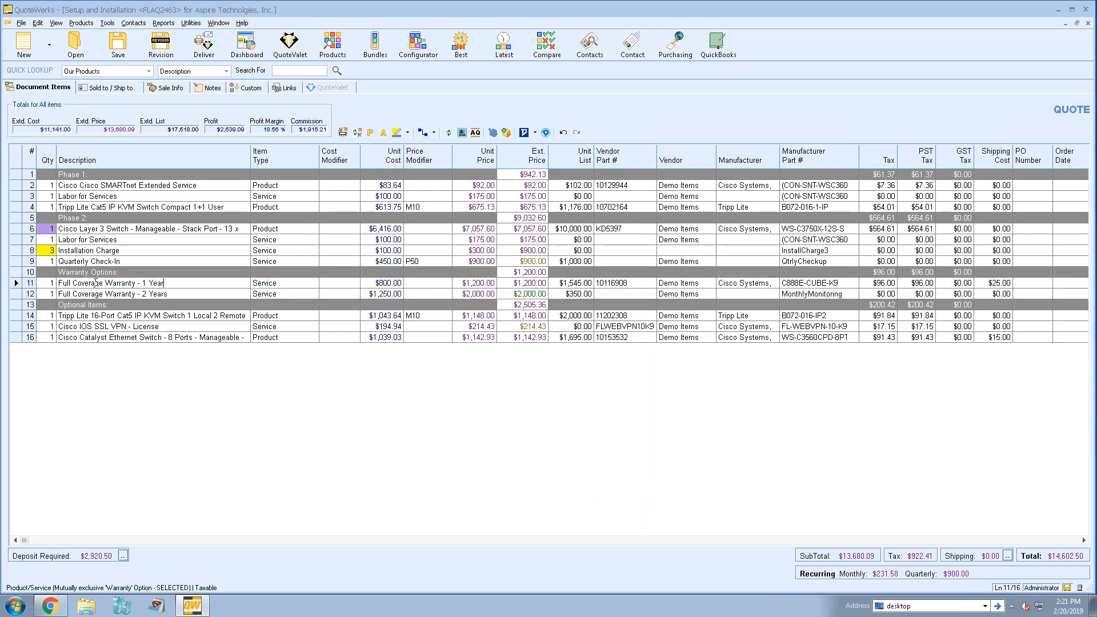
click(24, 283)
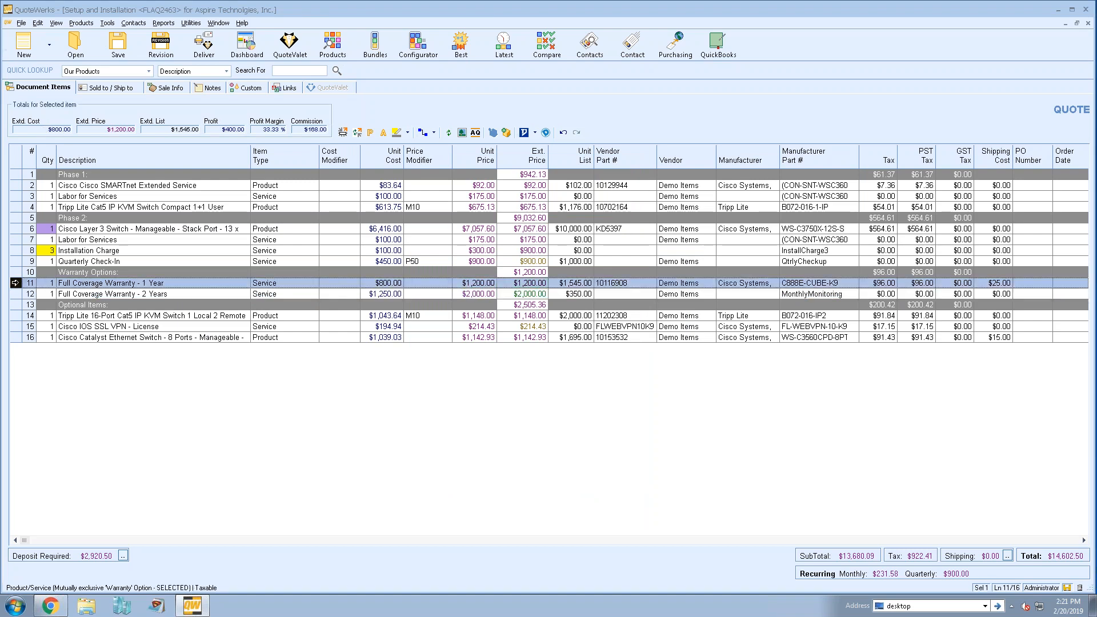
click(18, 294)
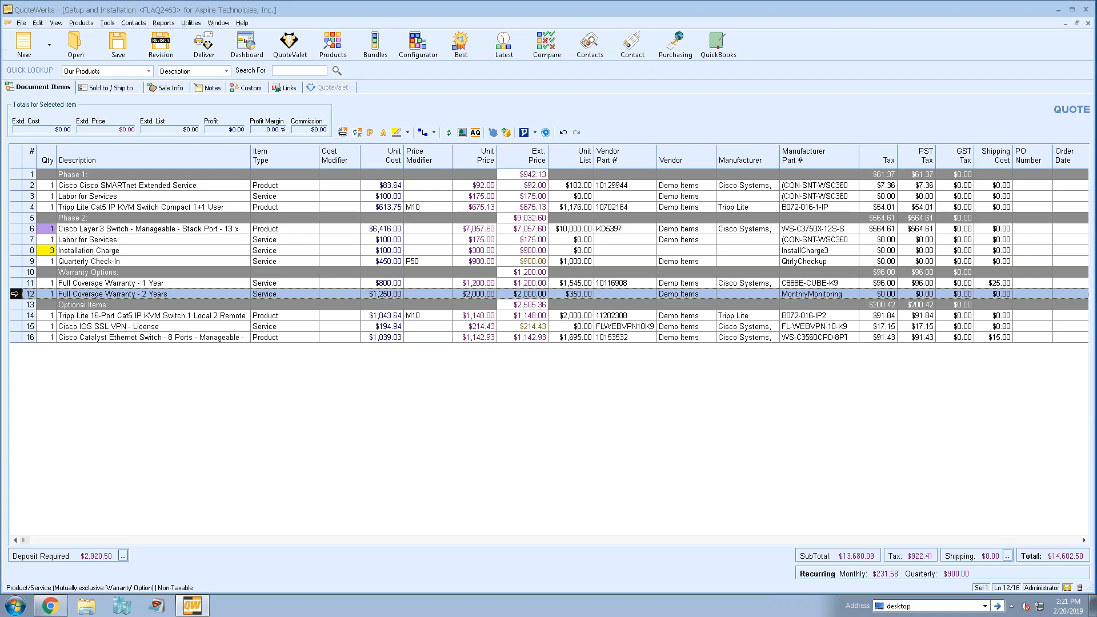
double_click(15, 294)
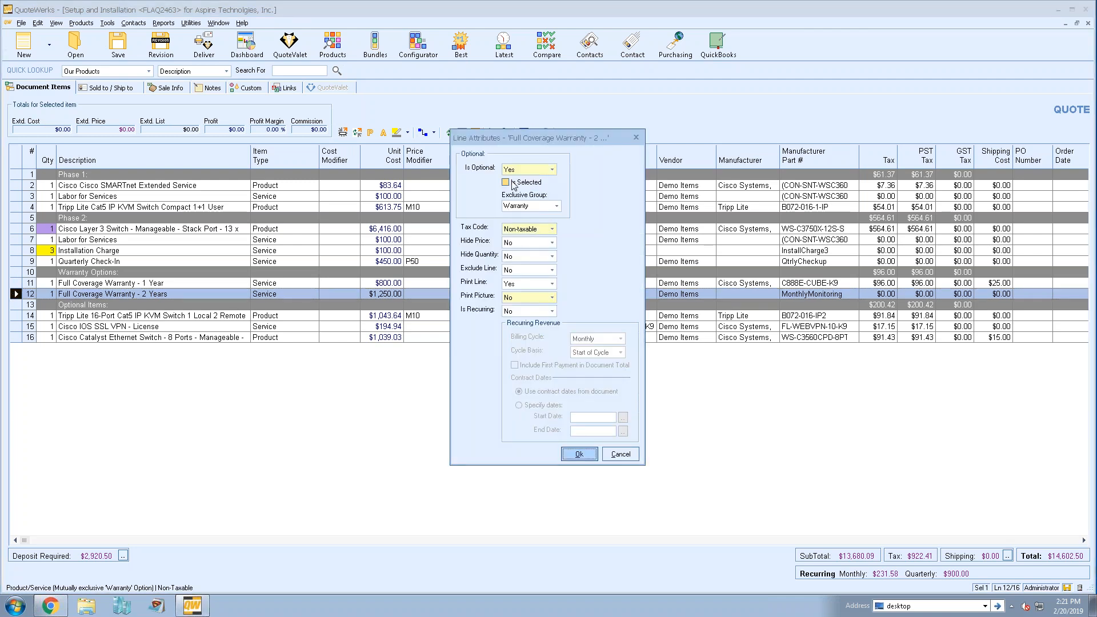
click(578, 454)
click(175, 284)
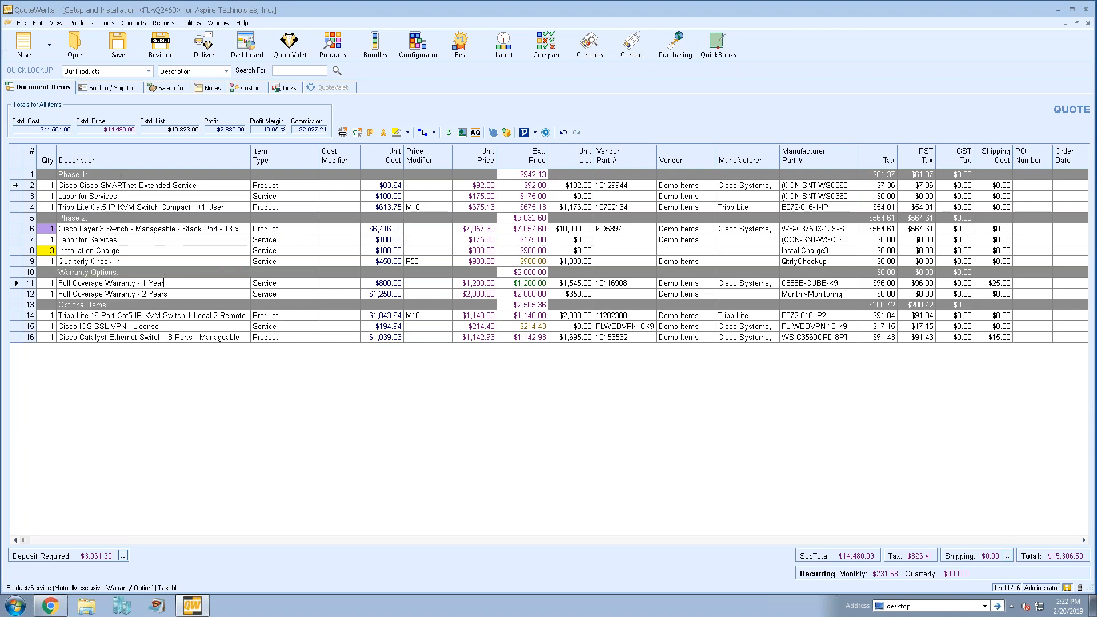
- Attach the QuoteWerks Version 5.3 Release Webinar YouTube video to the Cisco SMARTnet Extended Service line for display on QuoteValet
click(15, 185)
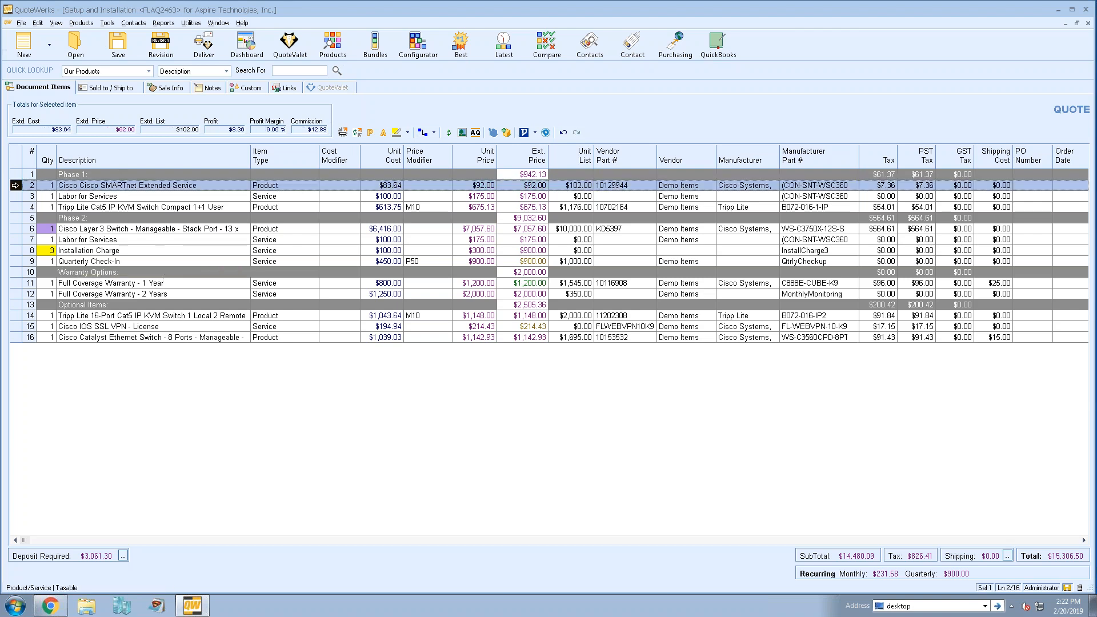
click(462, 134)
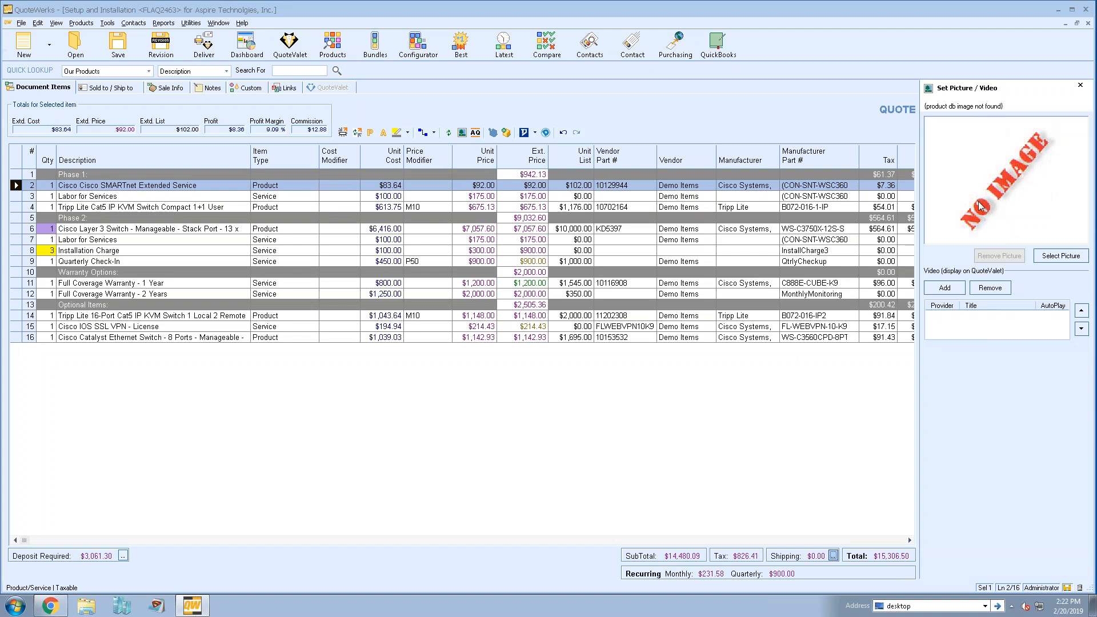
click(952, 289)
drag(949, 255, 642, 222)
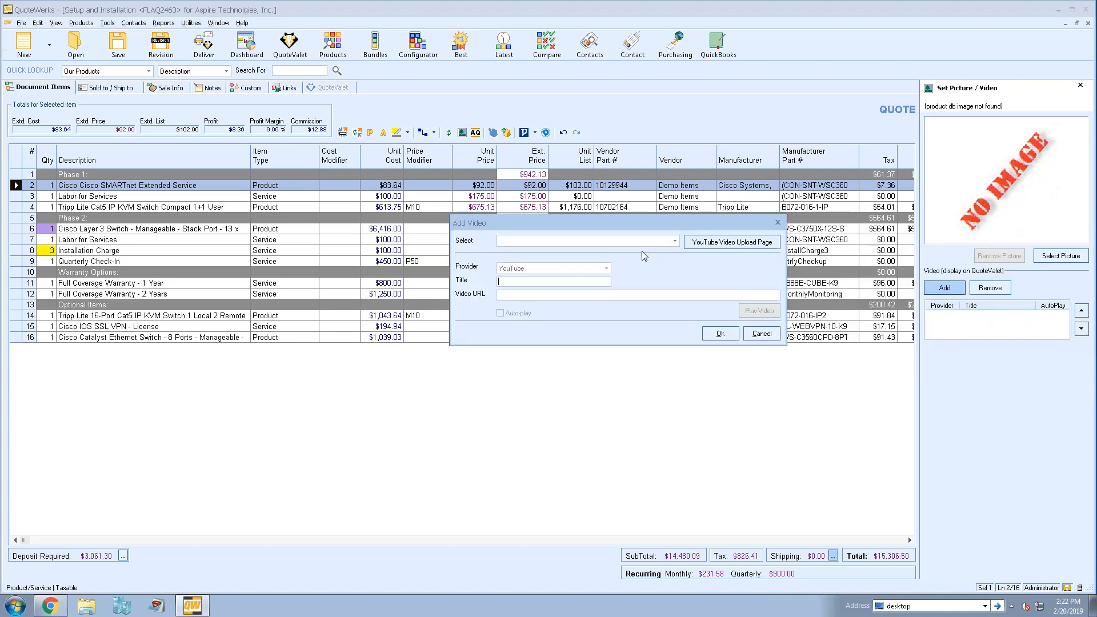
click(676, 242)
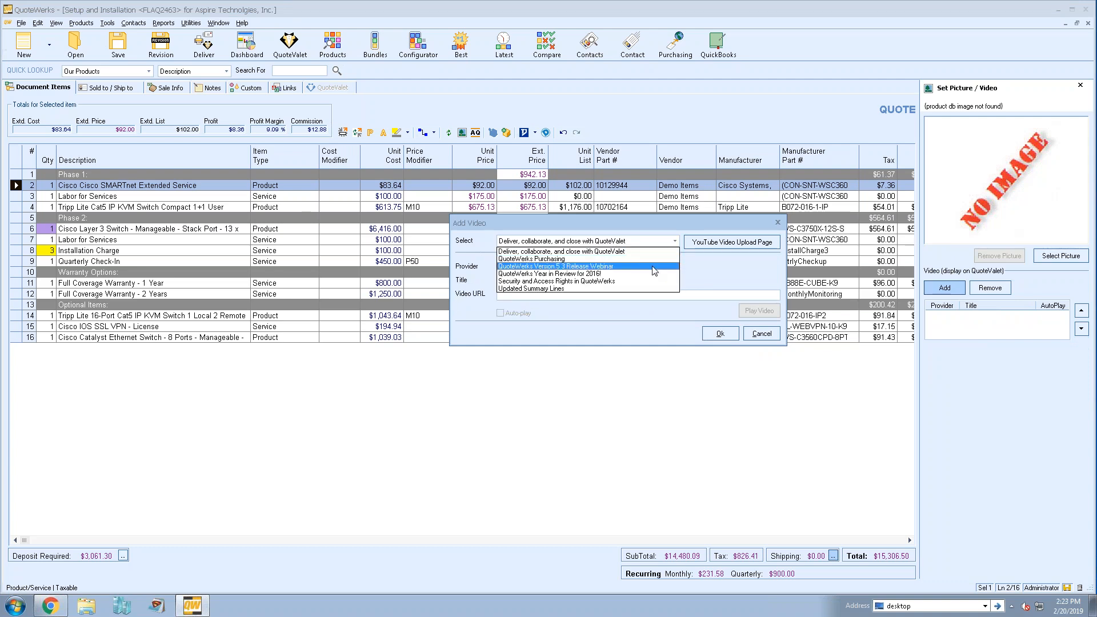
click(653, 266)
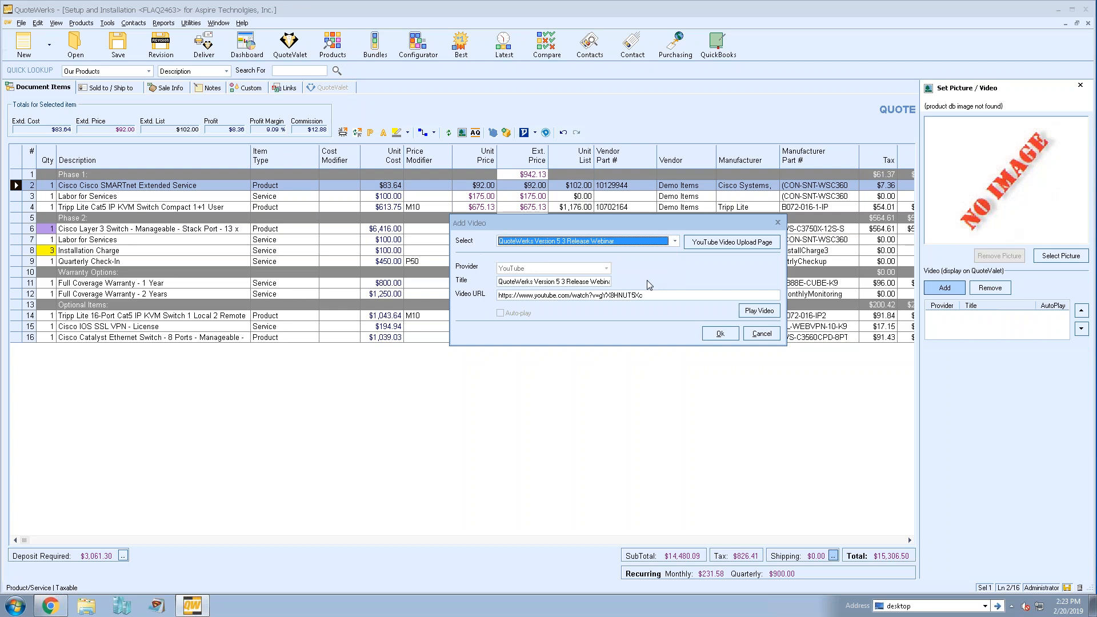
drag(642, 295, 446, 296)
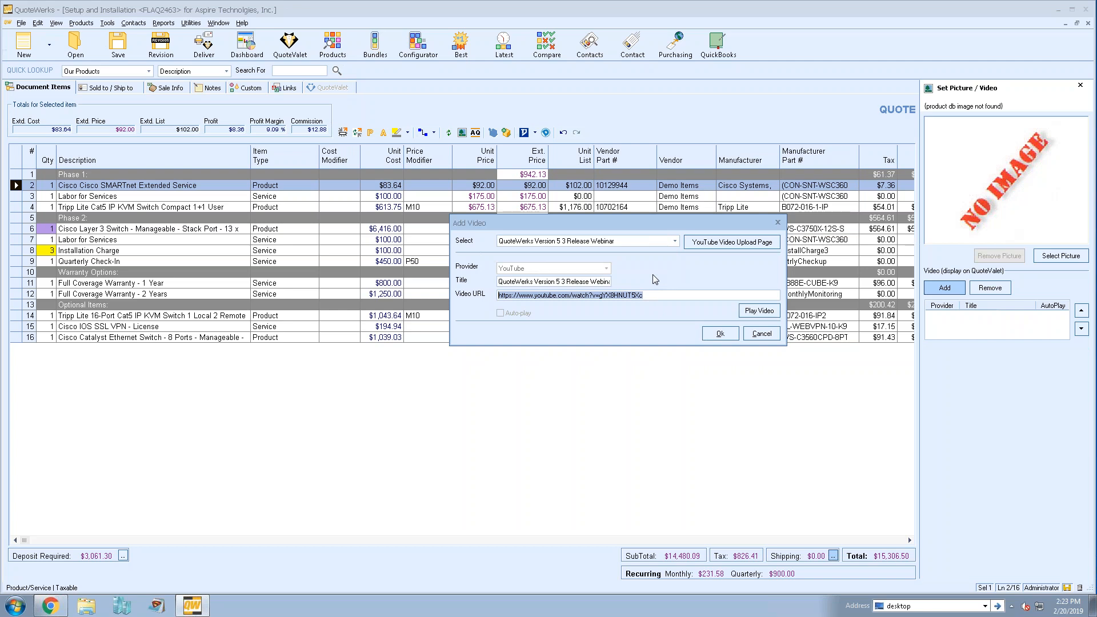
click(663, 296)
drag(662, 296, 451, 301)
click(715, 336)
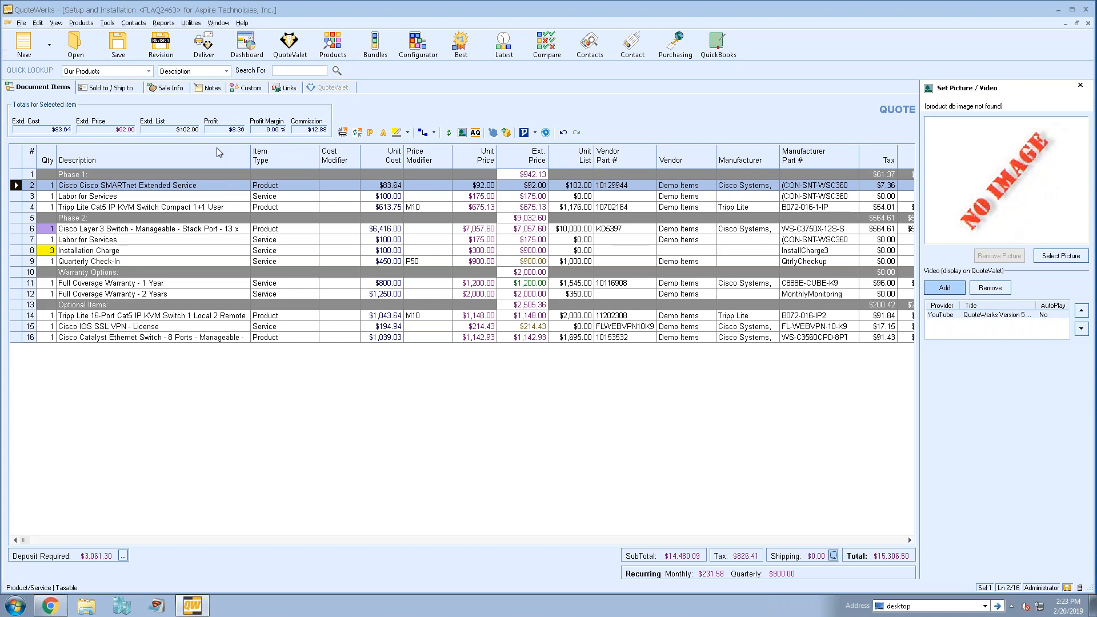
click(1080, 85)
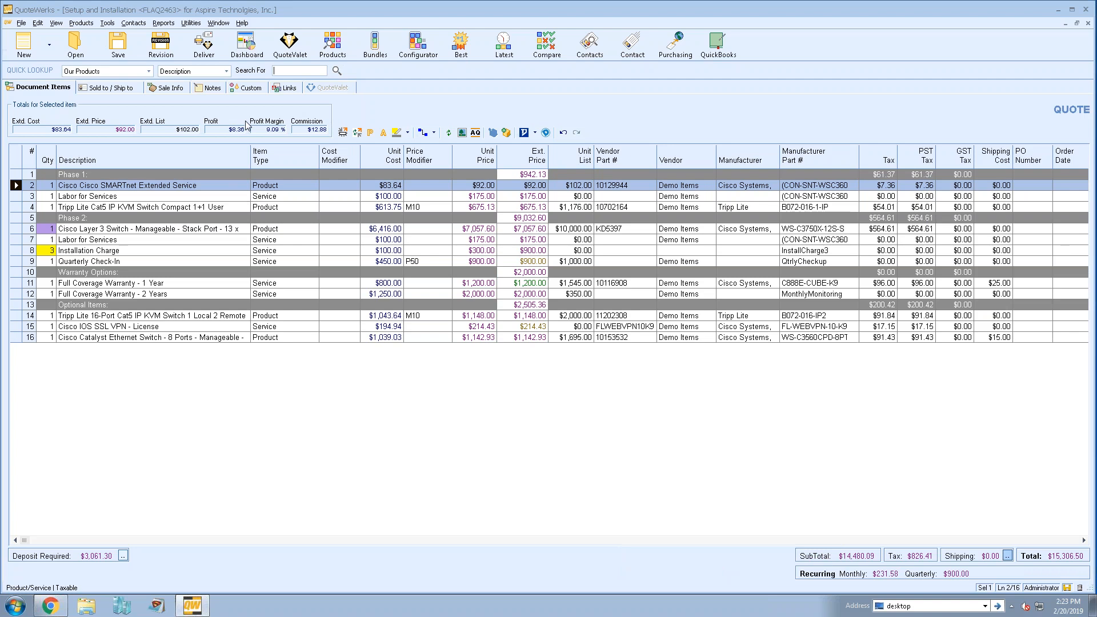
- Add the video Security and Access Rights in QuoteWerks to the quote's own QuoteValet videos and return to the document items
click(282, 88)
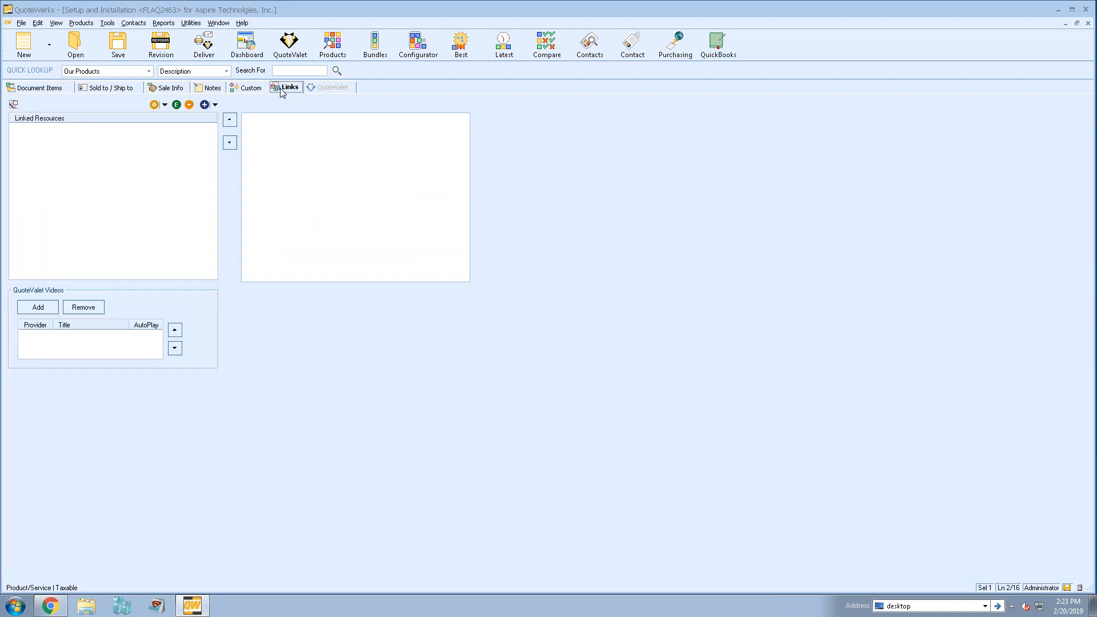
click(45, 307)
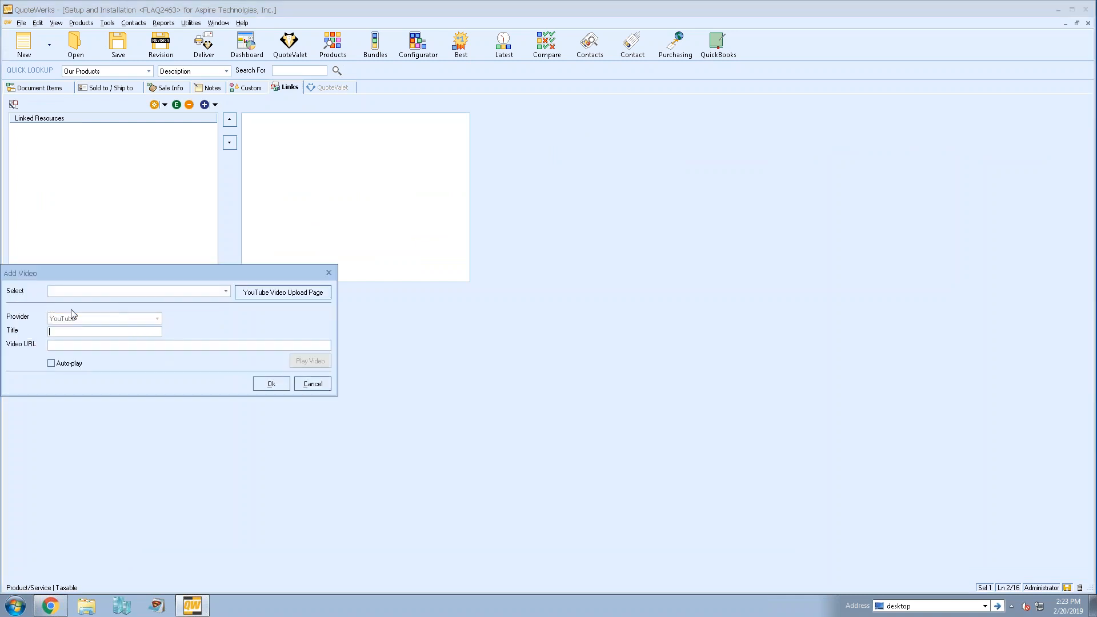
drag(215, 272, 248, 256)
click(258, 275)
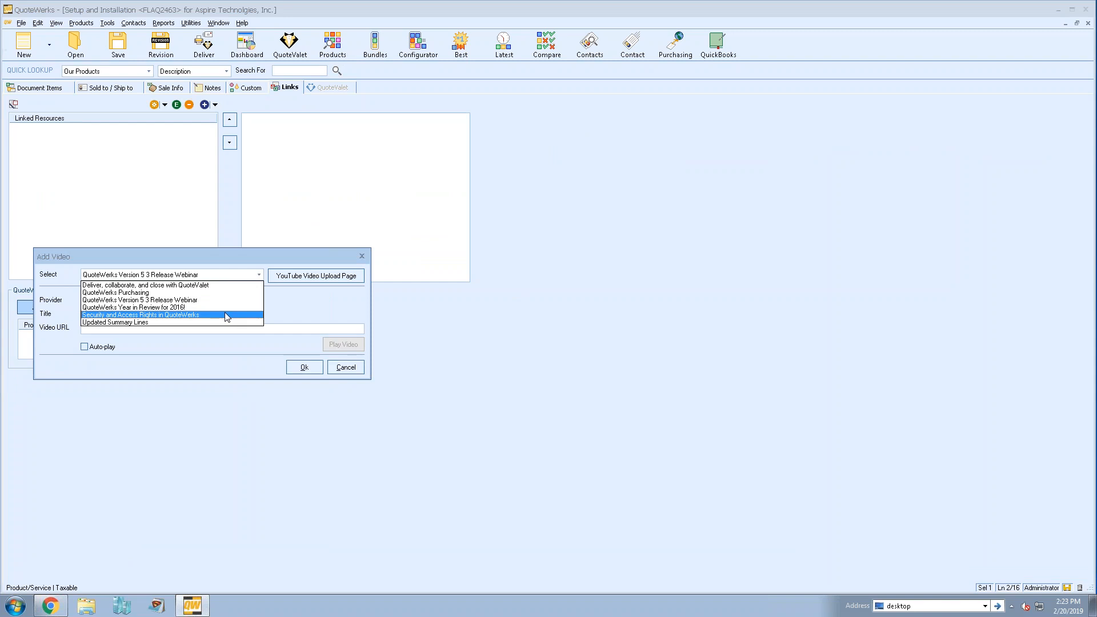
click(225, 315)
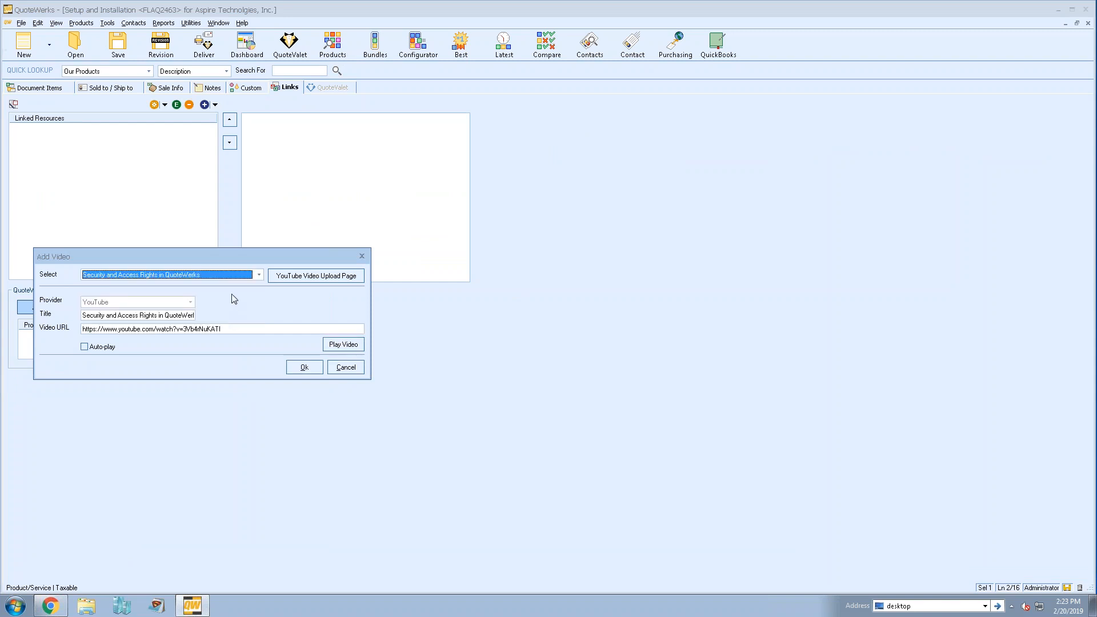
click(305, 369)
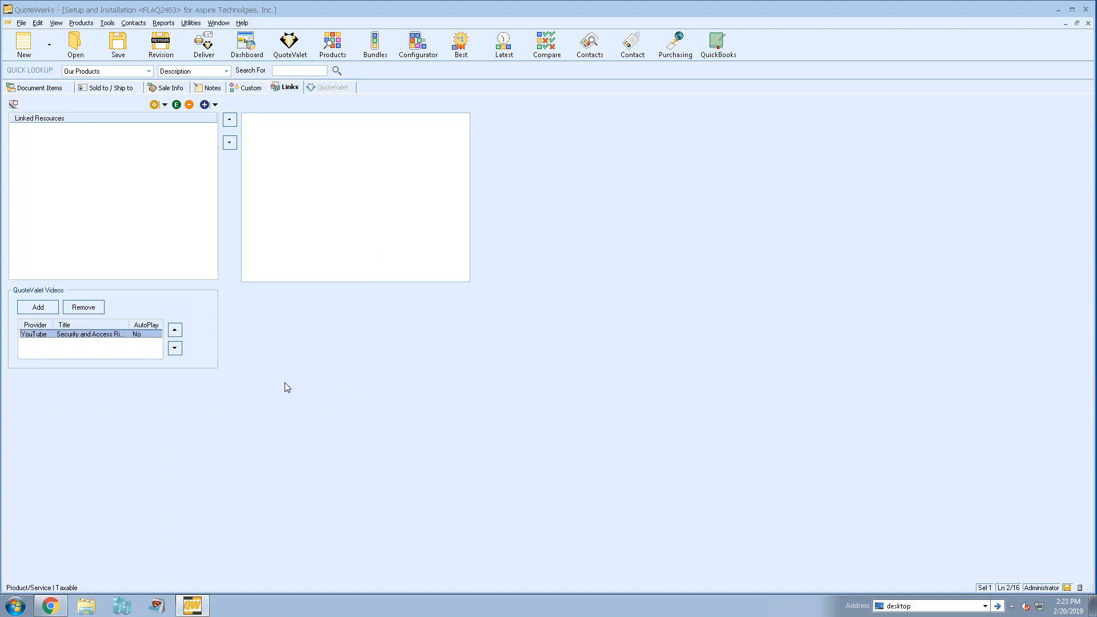
click(47, 89)
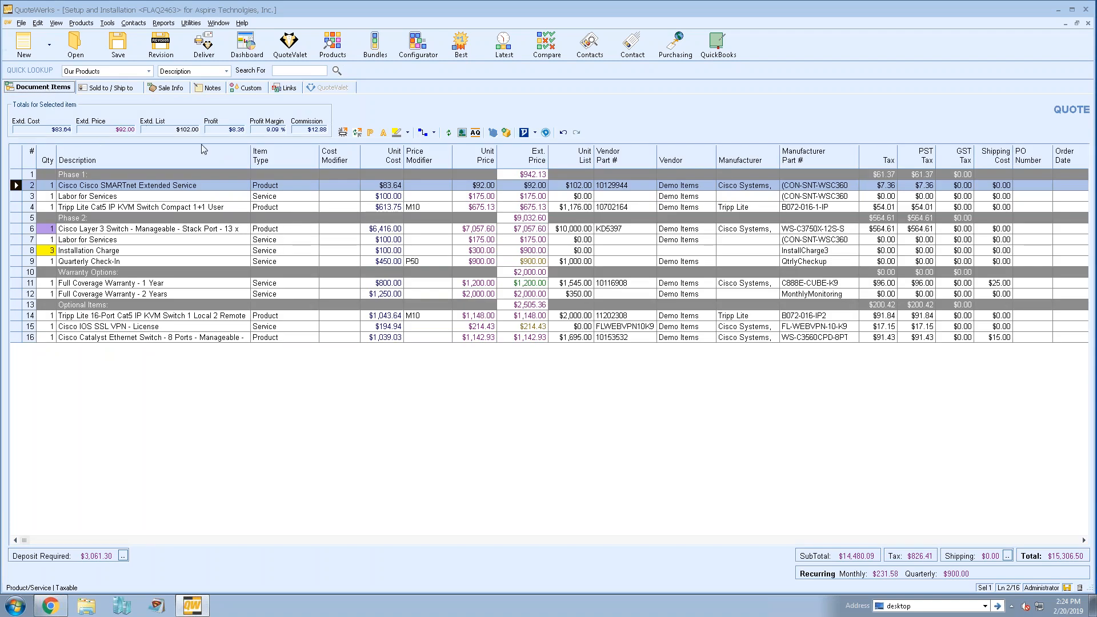
click(168, 195)
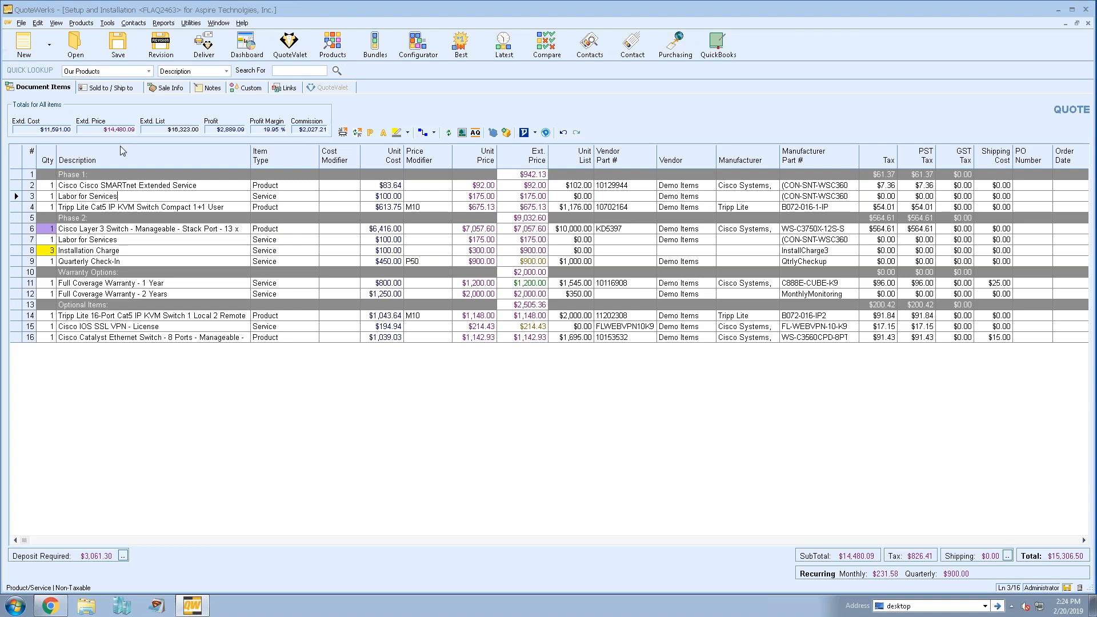
- Try saving the quote as a document template for a QuoteValet order form based on [S]OrderForm, and cancel the save
click(21, 24)
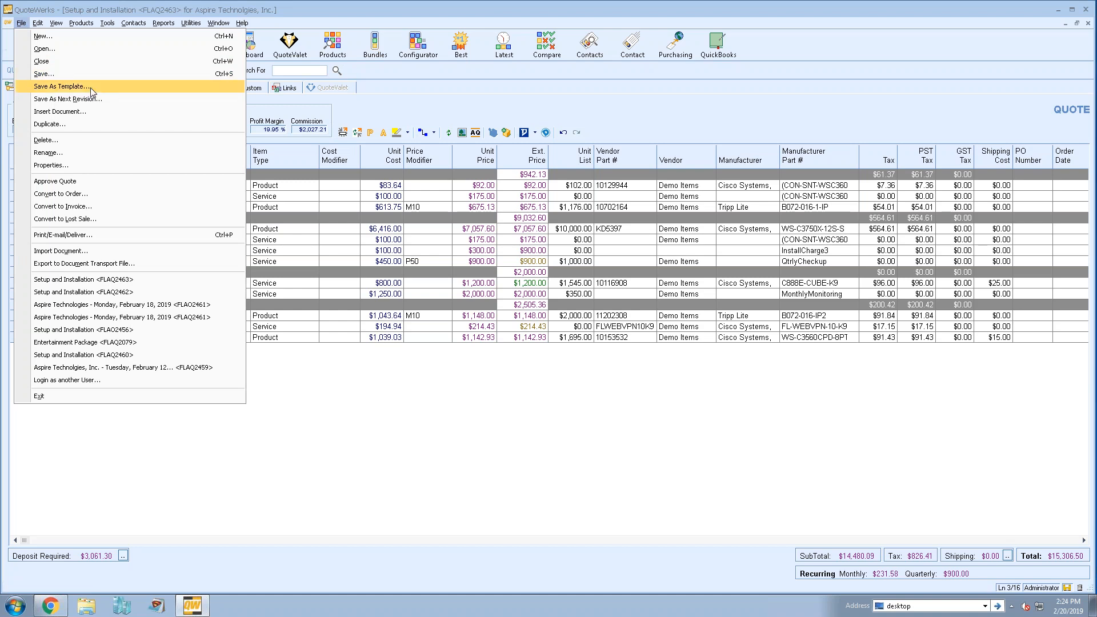
click(61, 86)
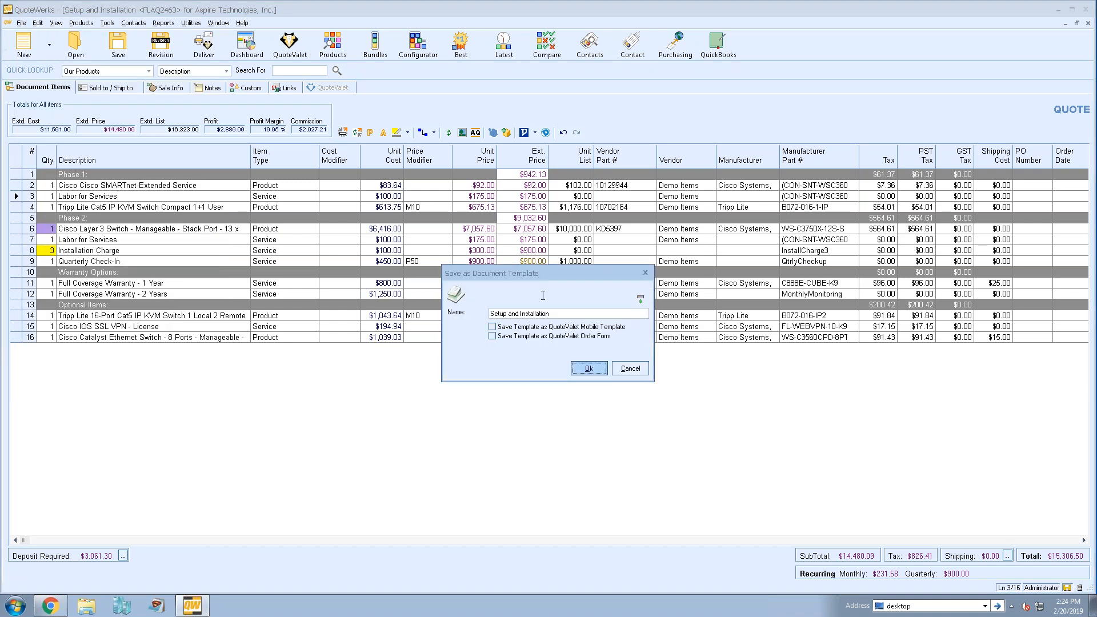
click(554, 339)
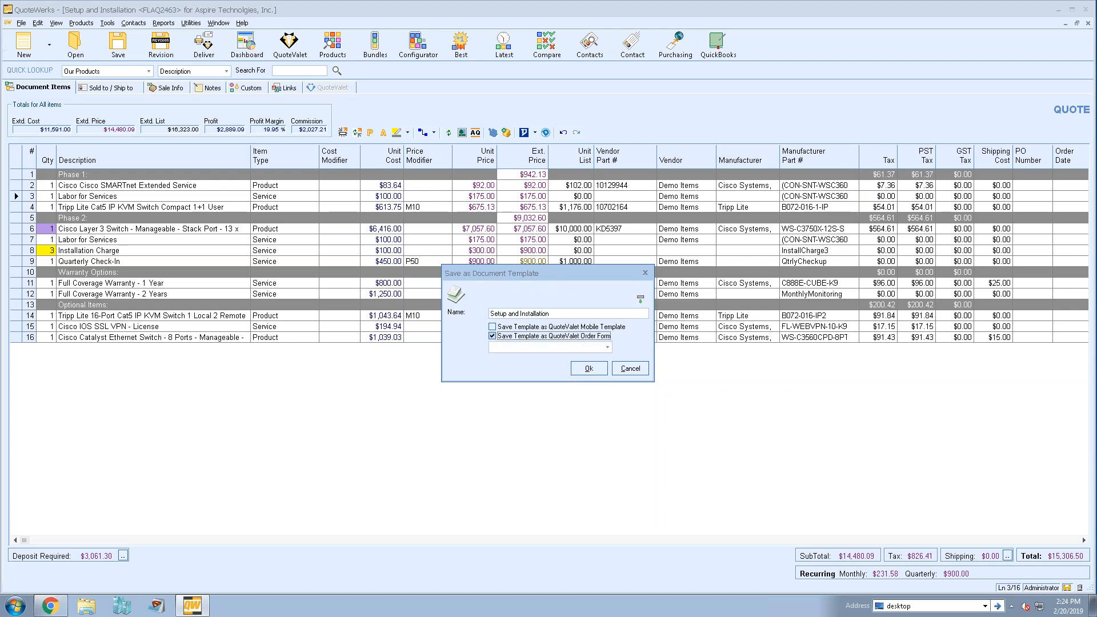
click(608, 348)
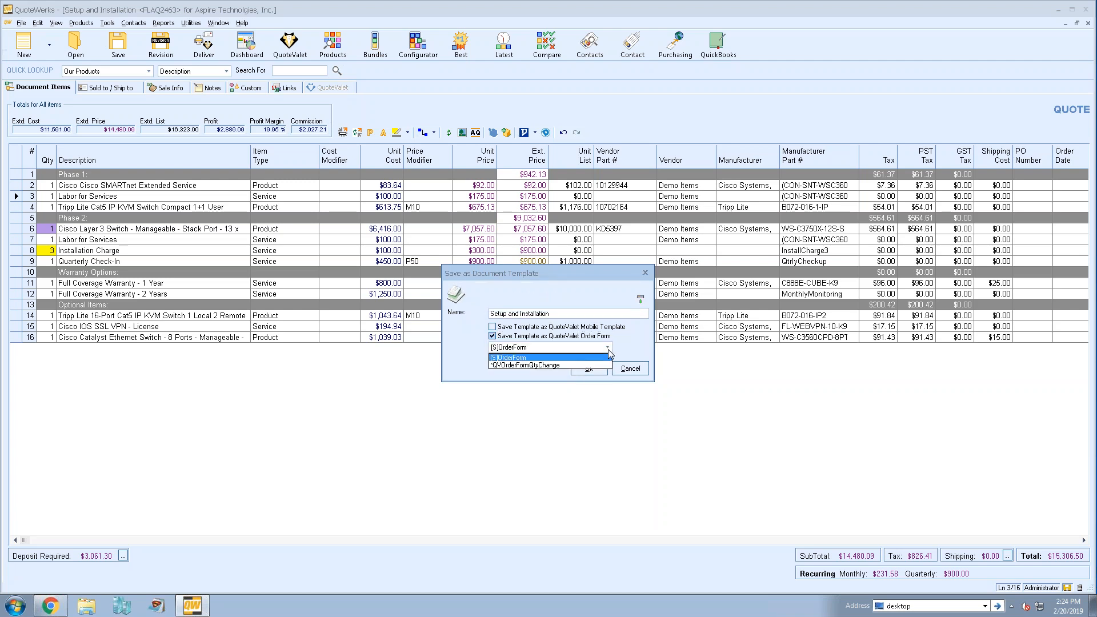
click(617, 346)
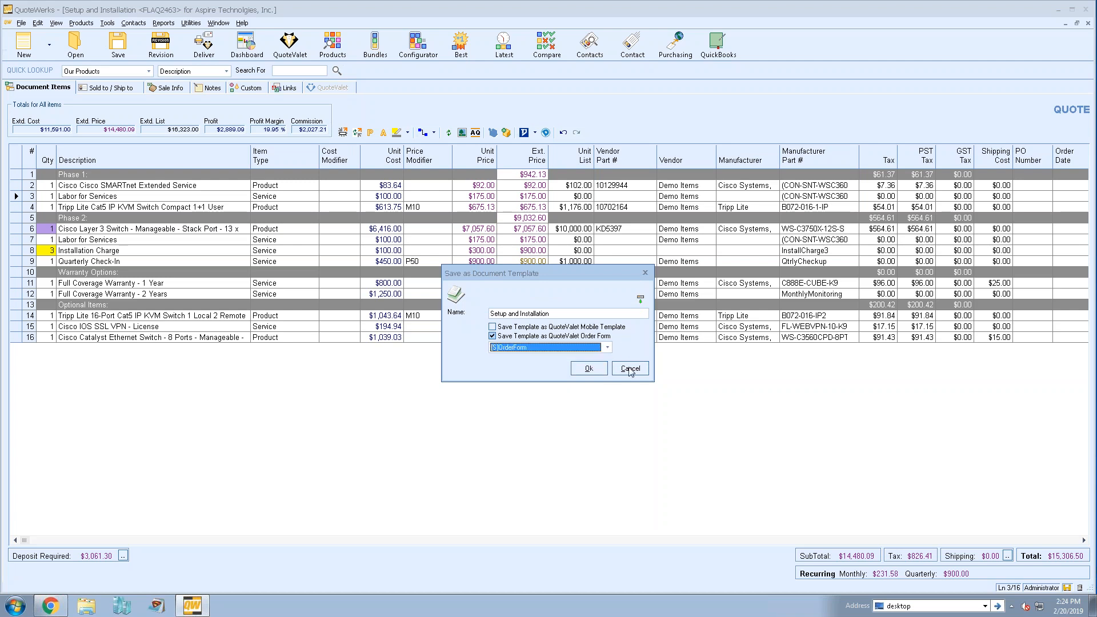
click(630, 369)
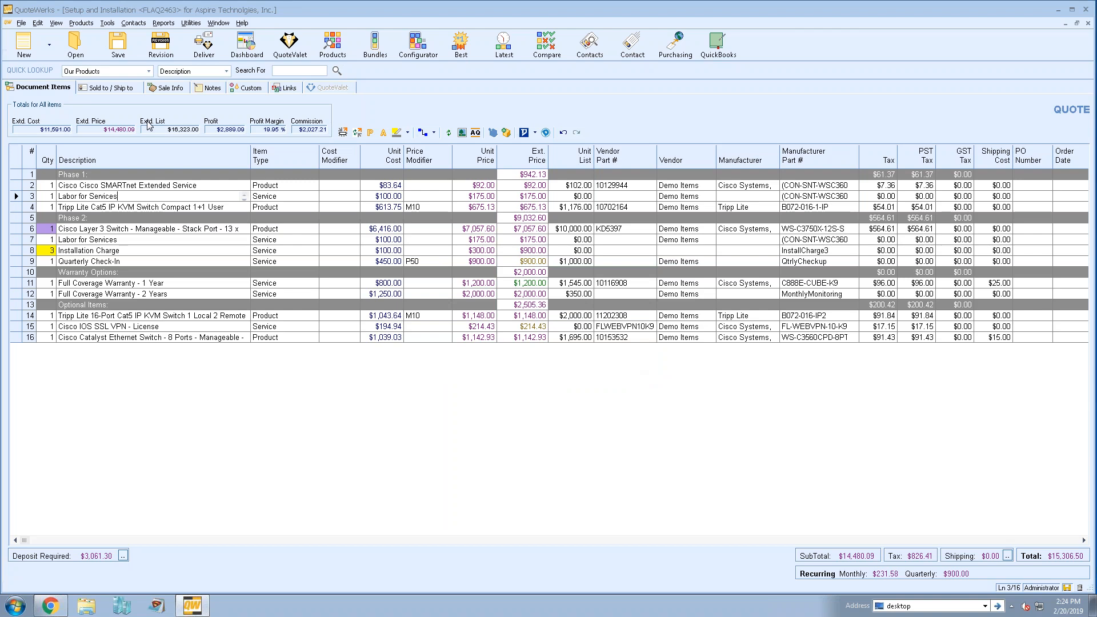
- Review the delivery settings for the cover page, layouts and literature, and check each item selected for the quote package
click(212, 44)
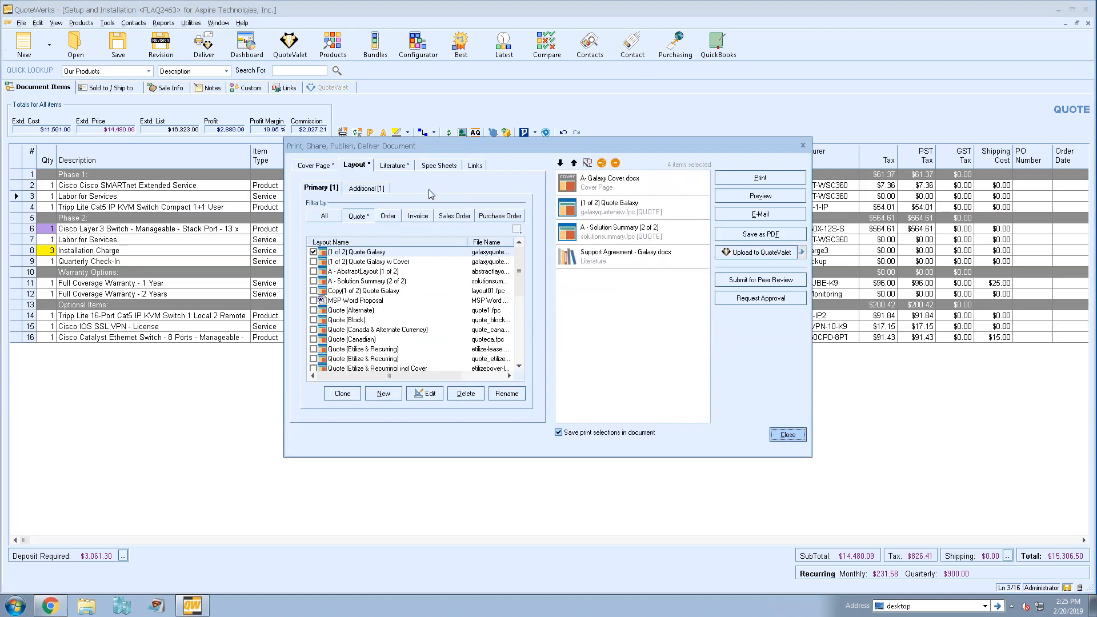
click(318, 168)
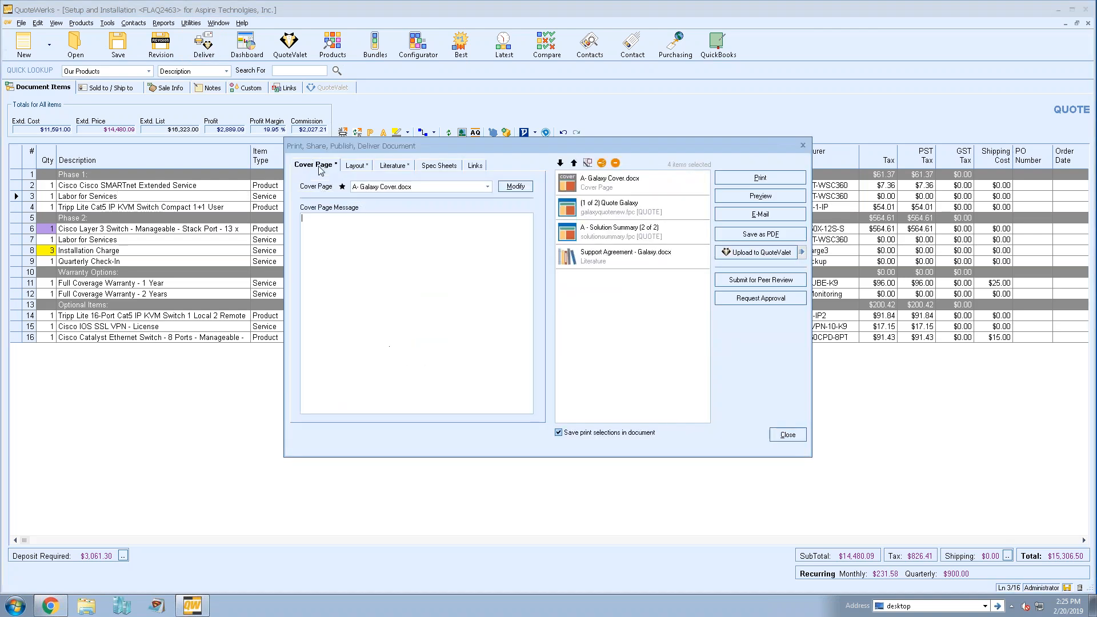
click(357, 167)
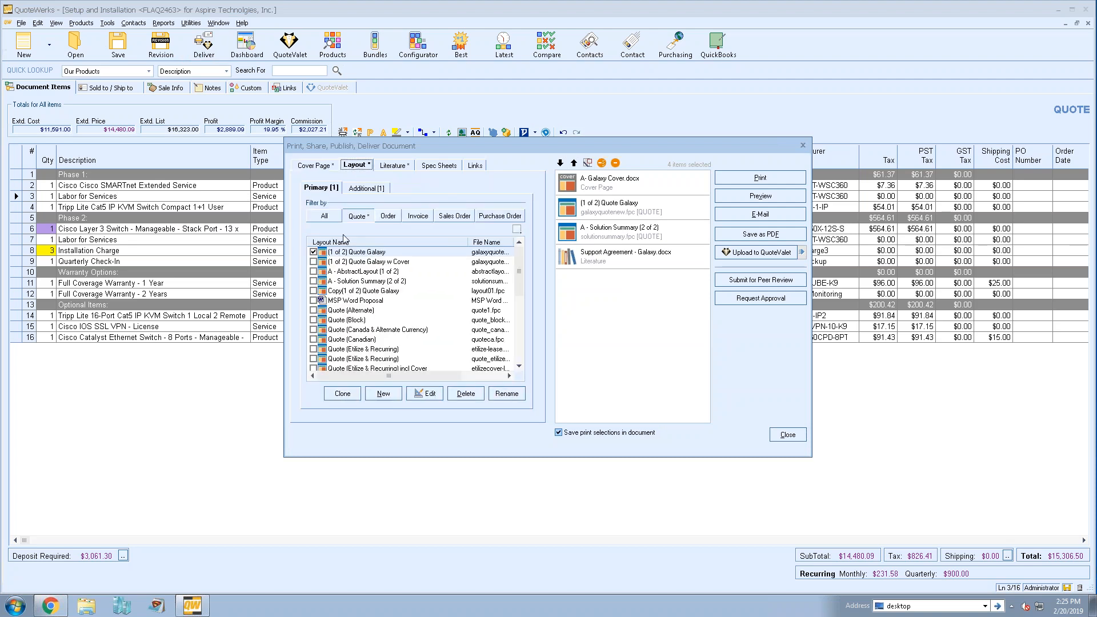
click(393, 170)
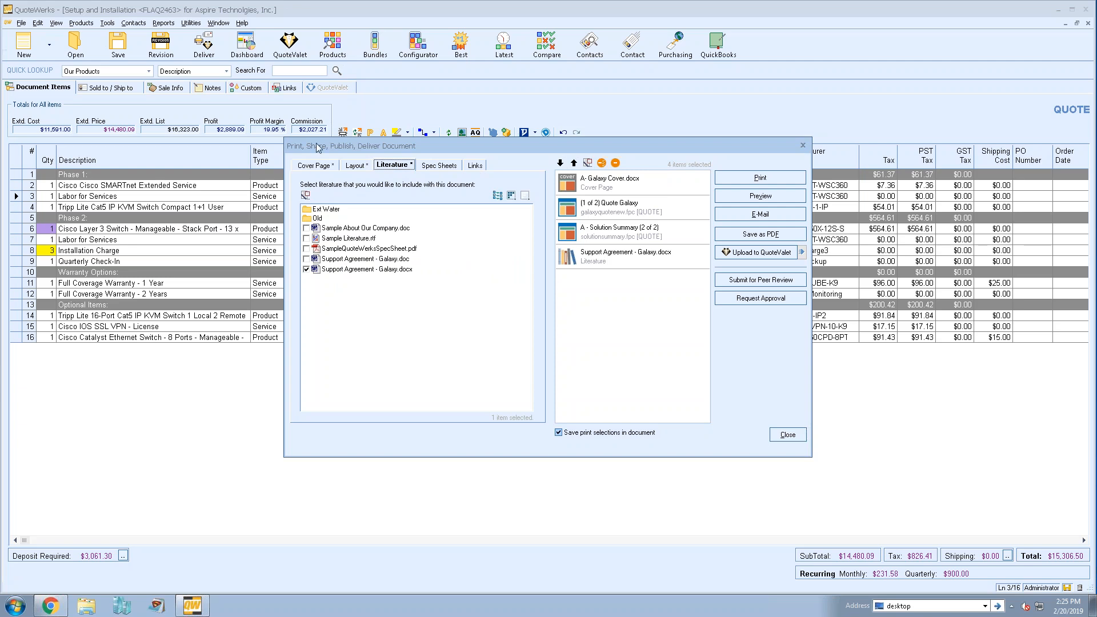
click(356, 166)
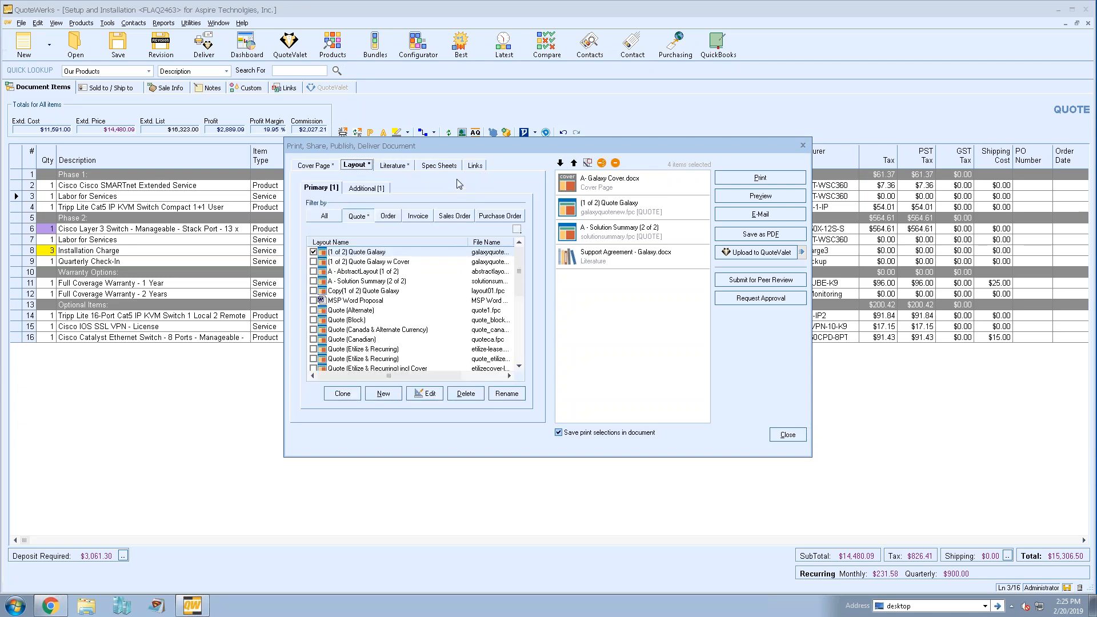
click(633, 181)
click(635, 209)
click(639, 234)
click(641, 255)
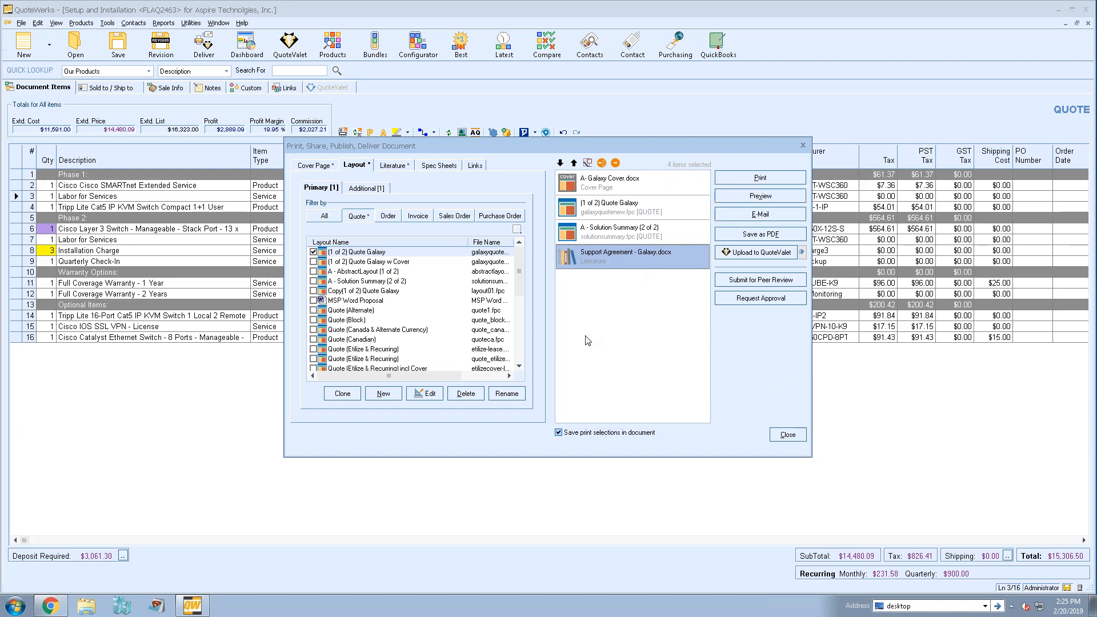
- Prepare the quote for upload to QuoteValet, overriding the approval requirement and saving the document
click(752, 253)
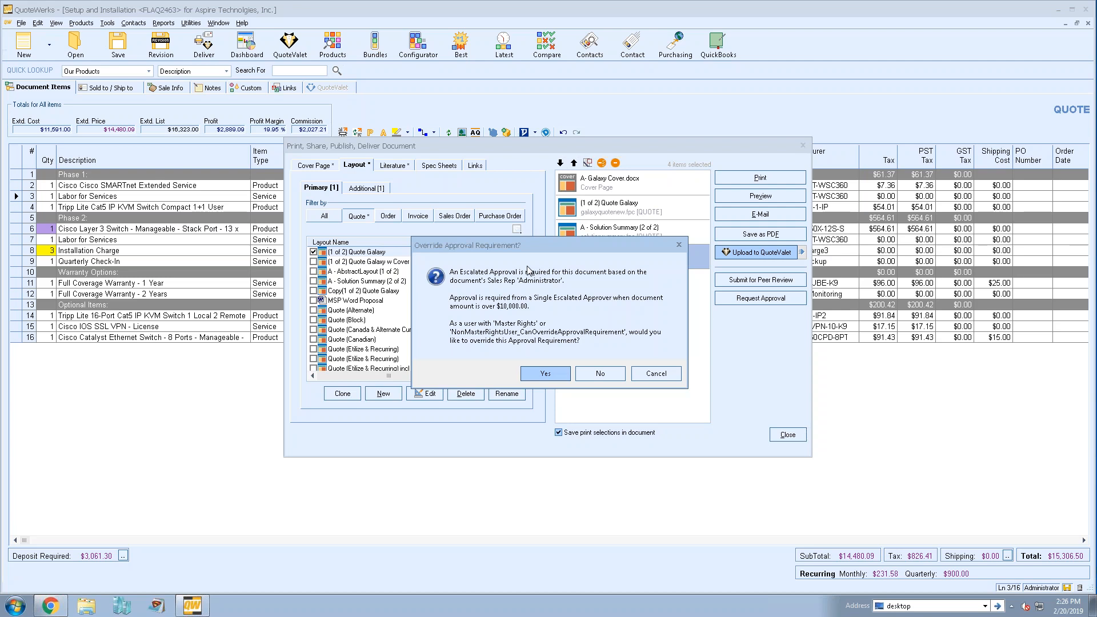
click(545, 373)
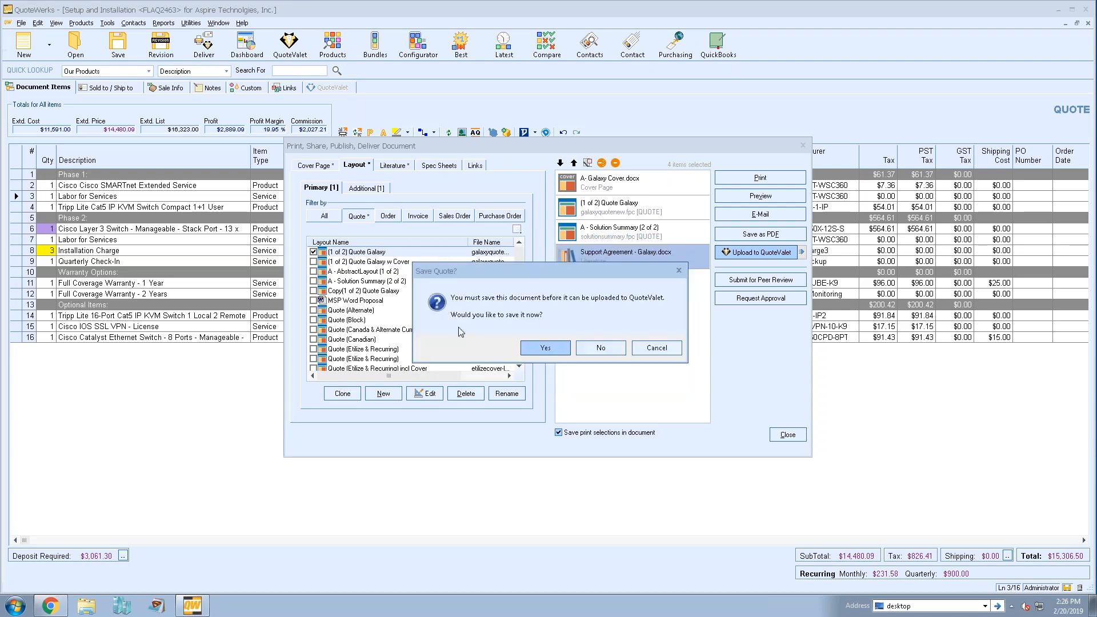
click(545, 348)
click(657, 276)
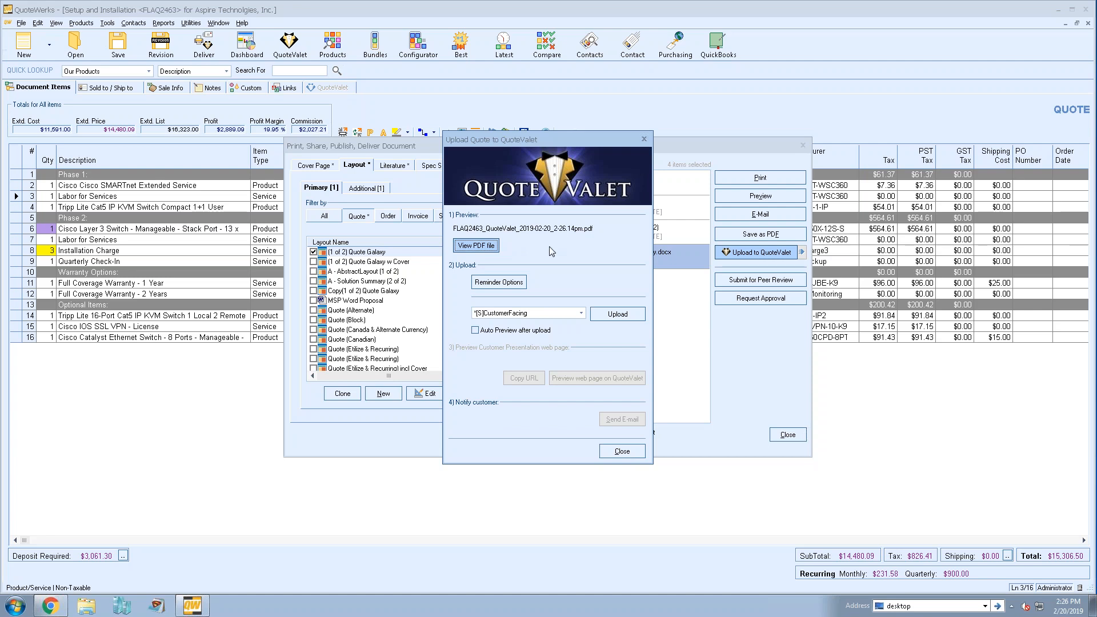
- Try the QuoteValet auto-reminders for unviewed documents, setting the recipient's to 5 days and enabling the sales rep's, and cancel them
click(499, 282)
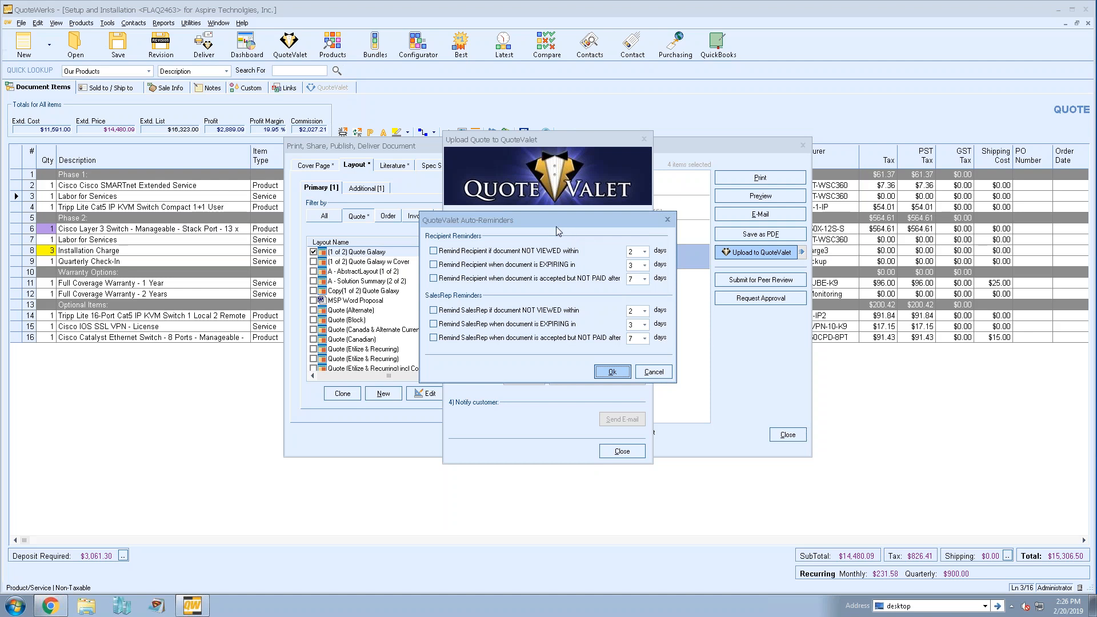
click(433, 250)
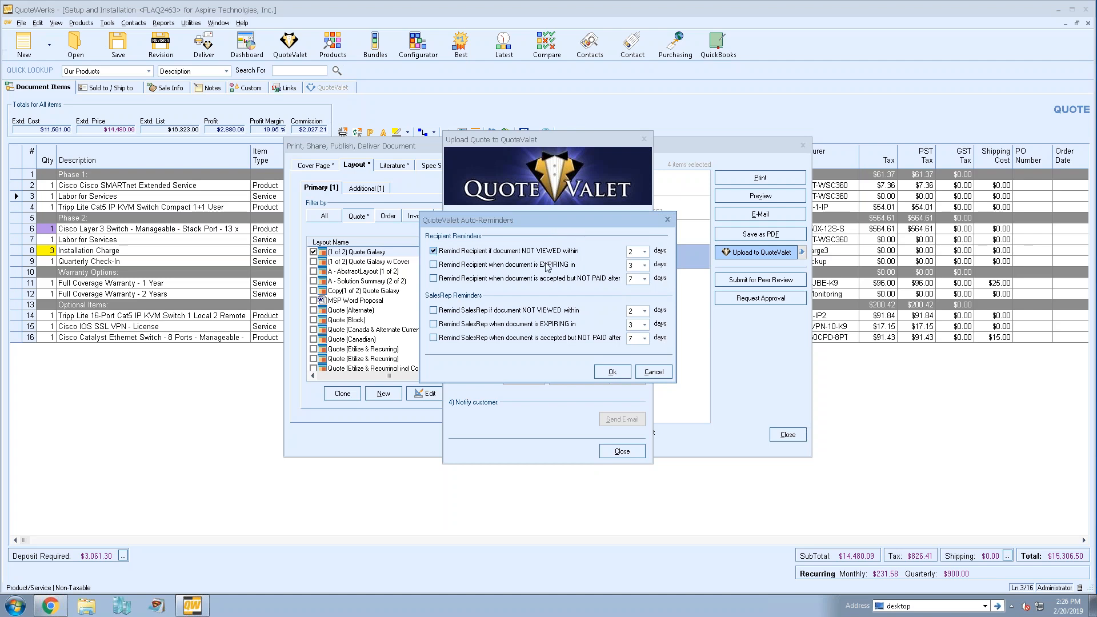
click(646, 253)
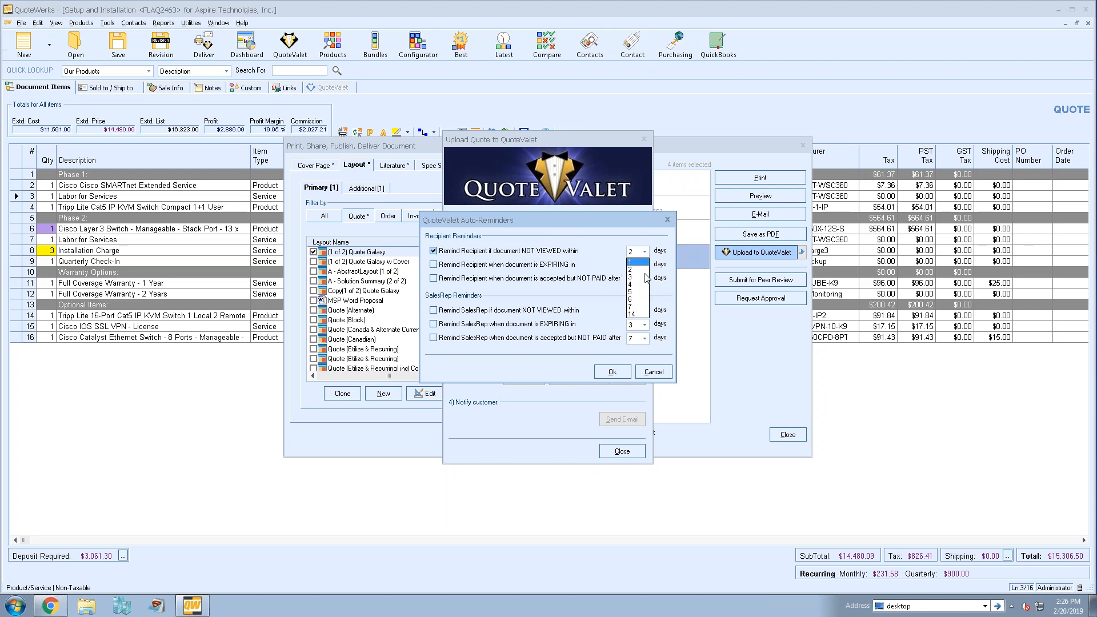
click(631, 291)
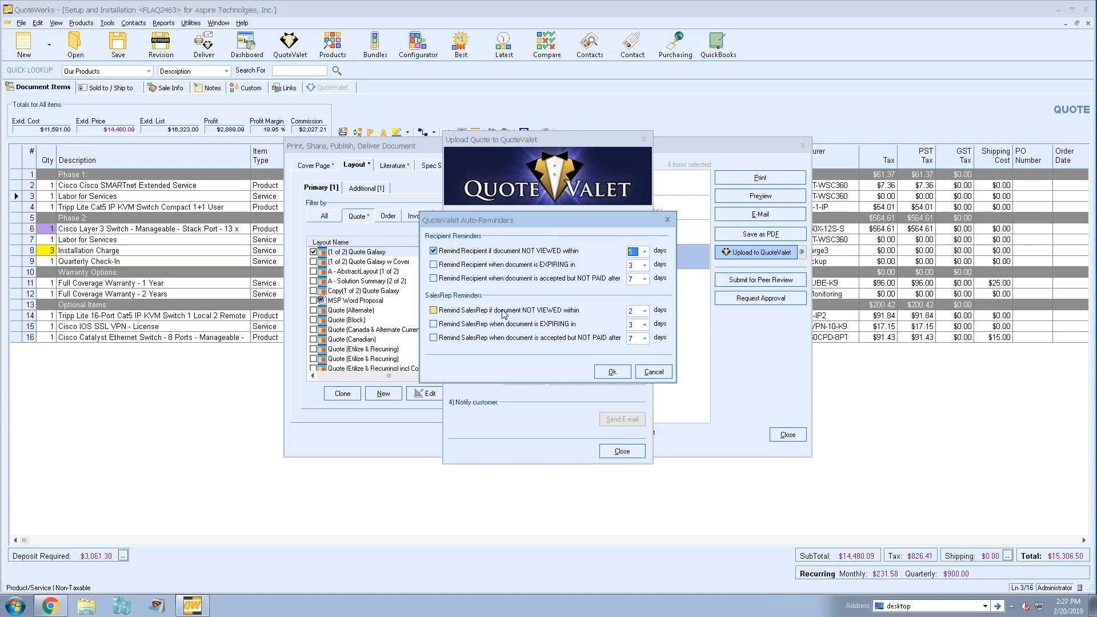
click(434, 250)
click(433, 311)
click(653, 372)
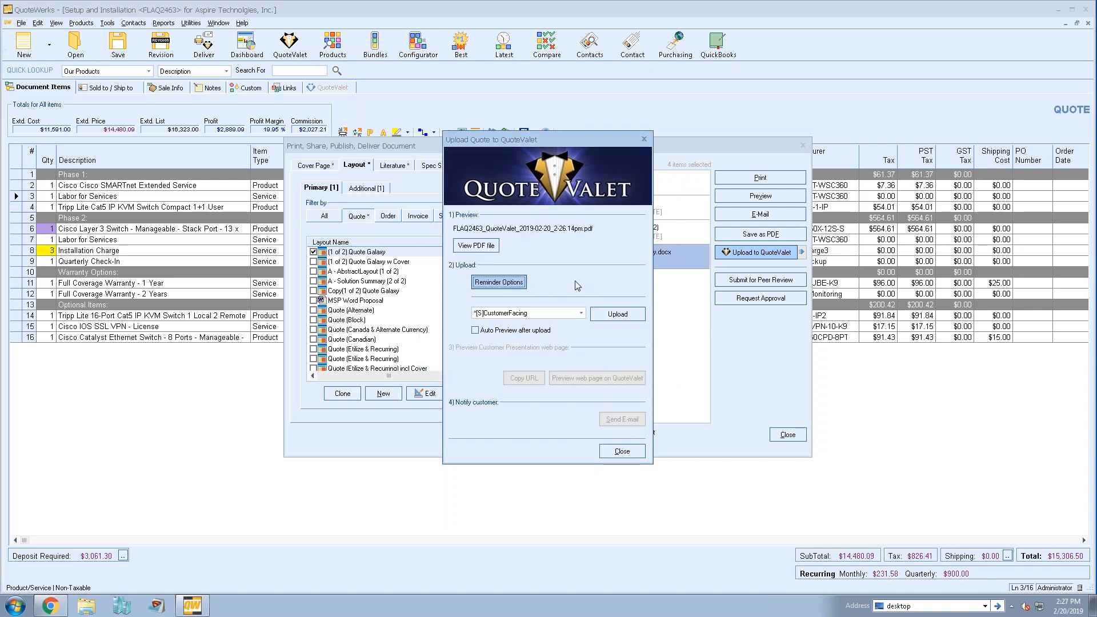
- Upload the quote to QuoteValet using the [S]CustomerFacing-WrittenSignature template
click(581, 314)
click(578, 332)
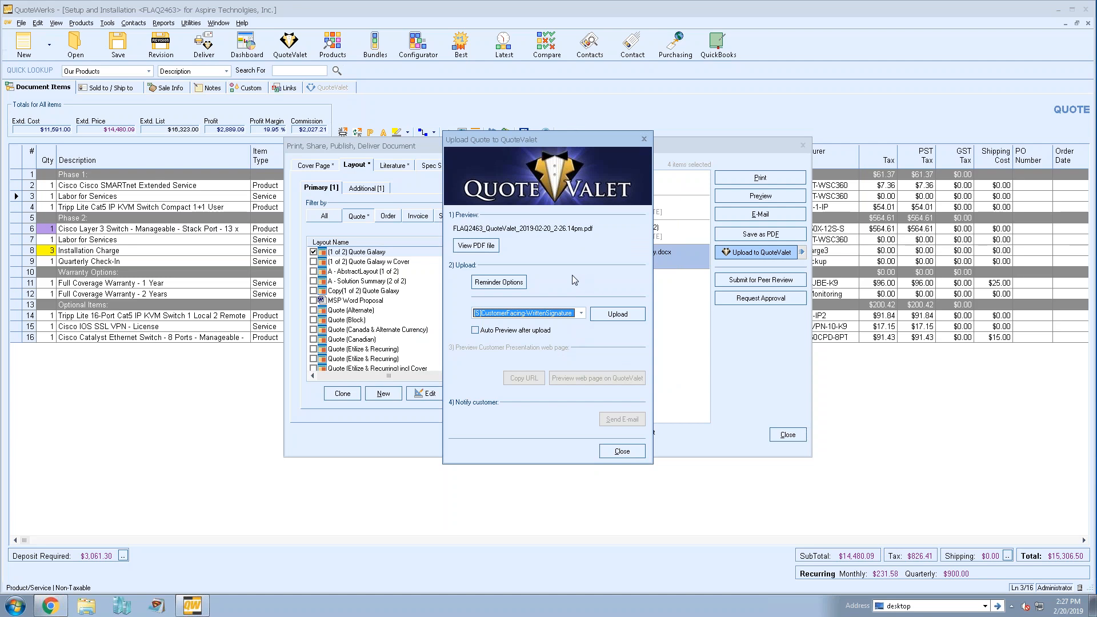
click(618, 314)
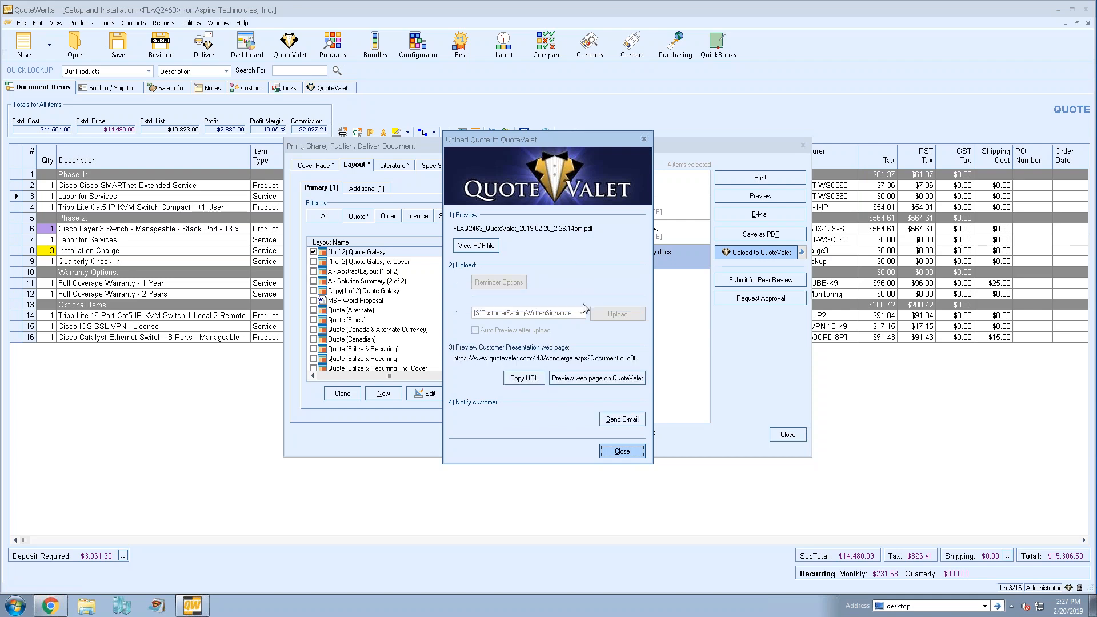
- Preview the uploaded quote's web page, examining its video, line items, payment options and acceptance section, and return to the upload window
click(591, 379)
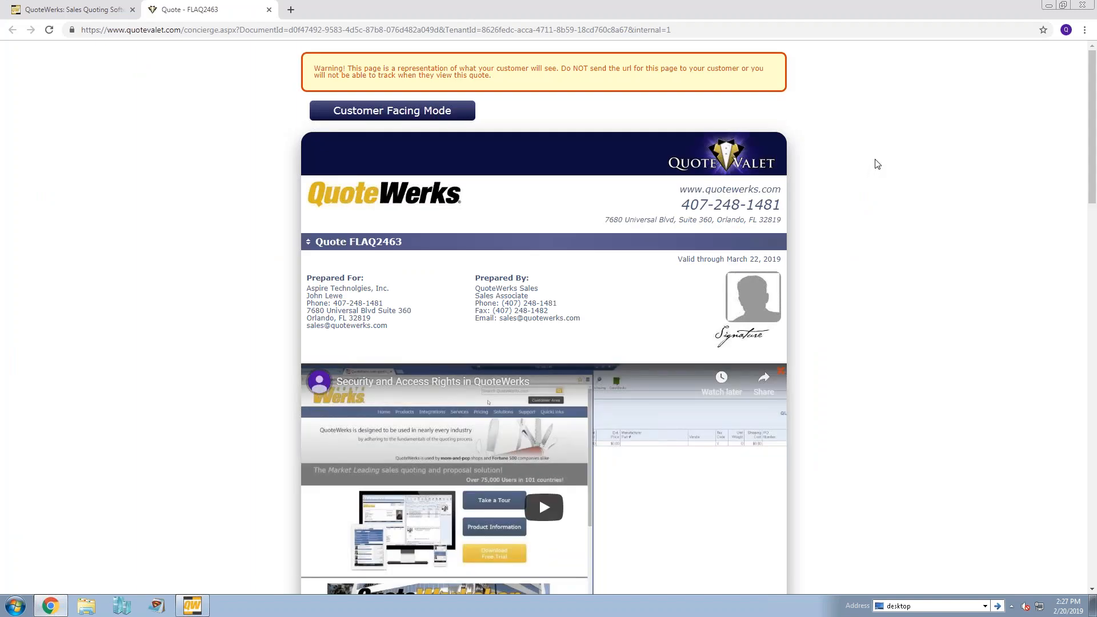
scroll(878, 165, down, 4)
scroll(878, 165, down, 1)
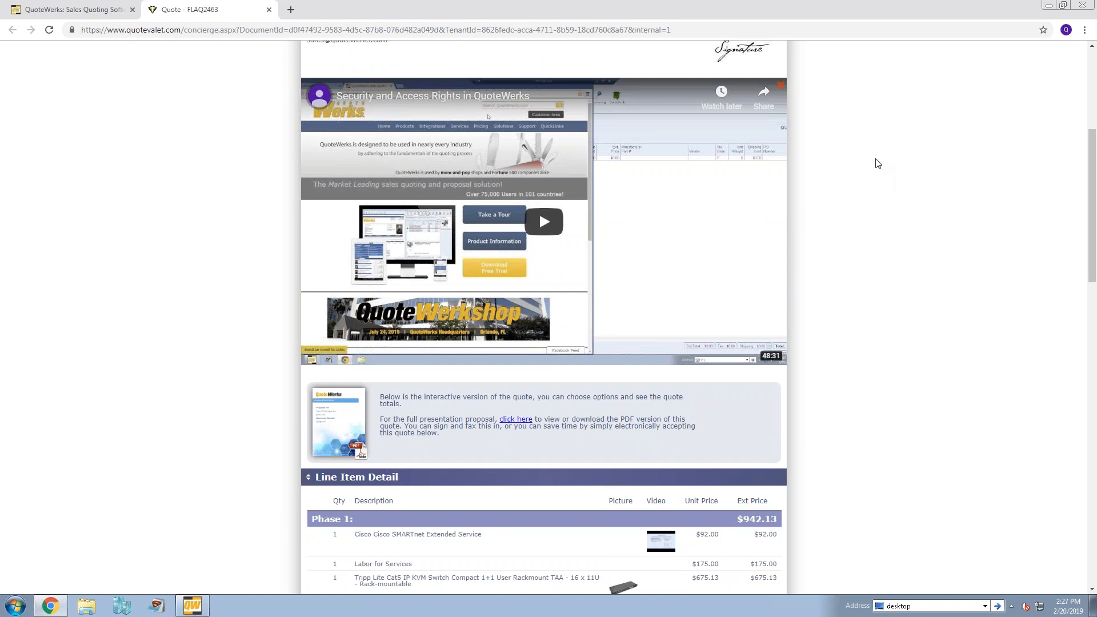
scroll(878, 164, down, 5)
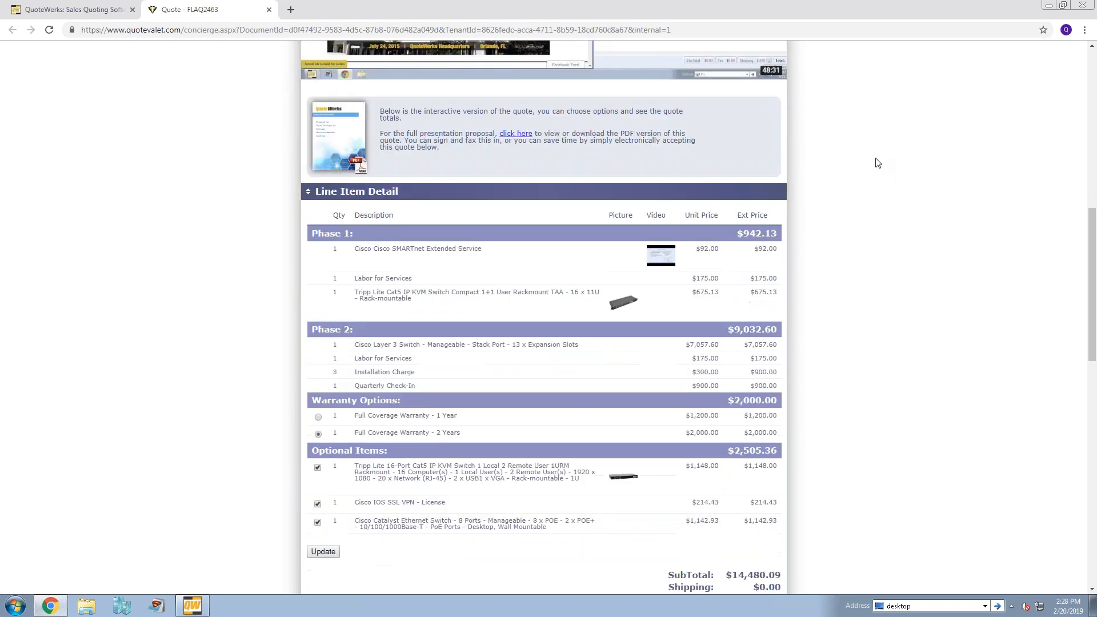
scroll(873, 177, down, 7)
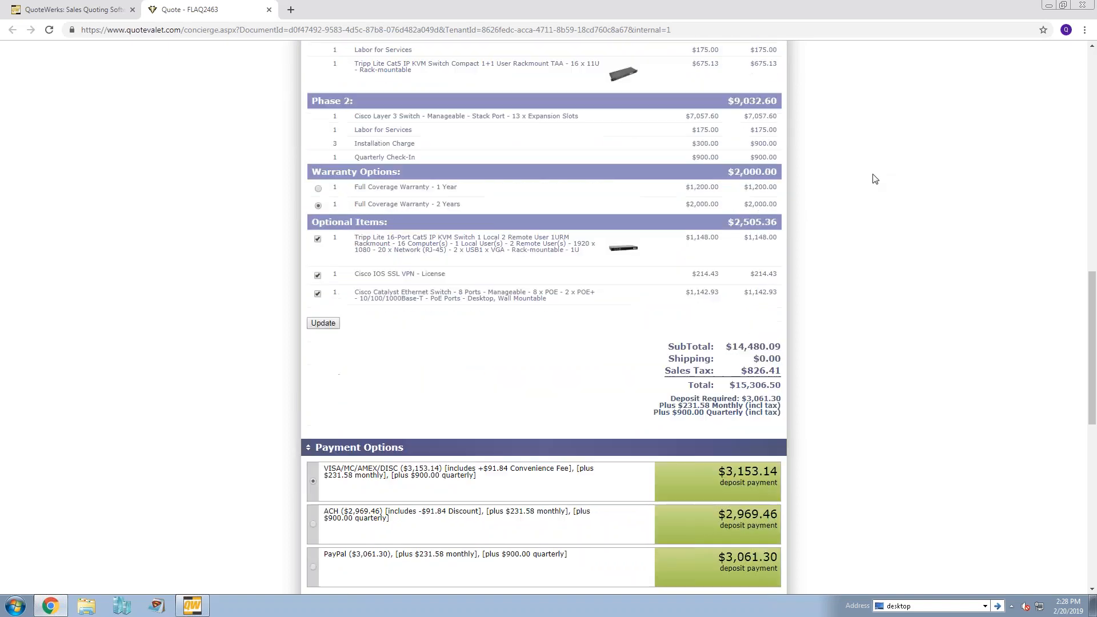
scroll(874, 180, down, 4)
scroll(875, 179, down, 3)
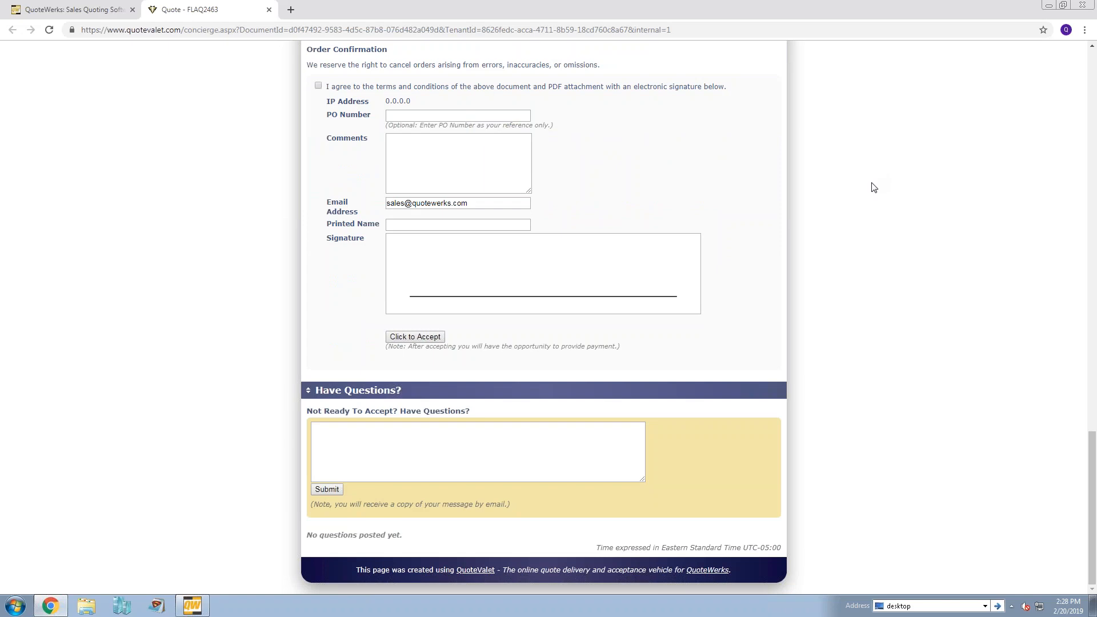
scroll(874, 187, up, 20)
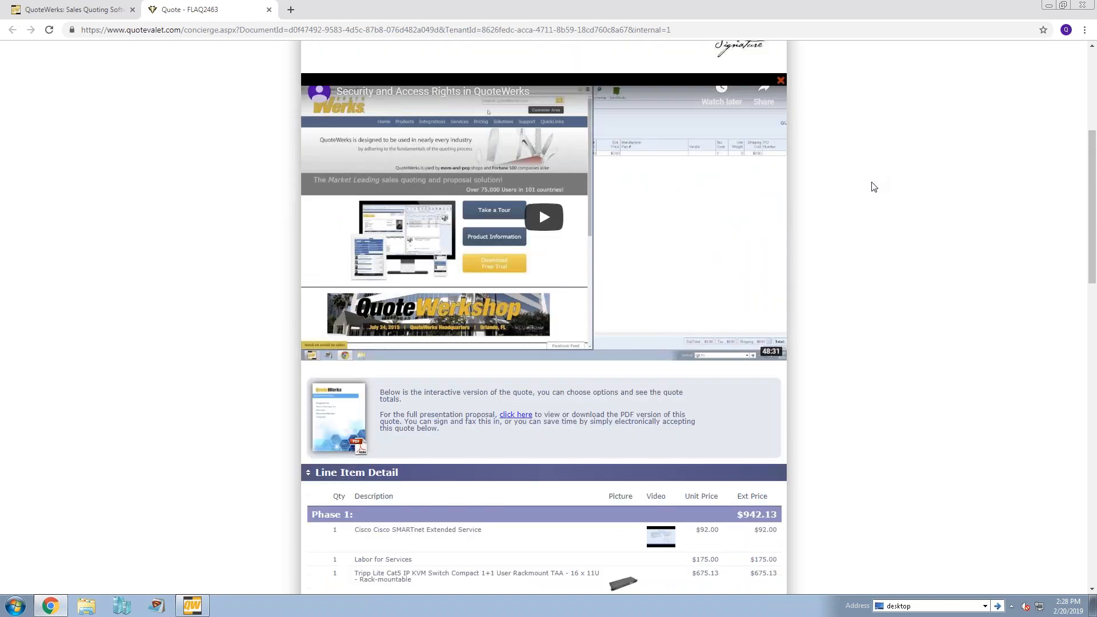
scroll(874, 188, up, 5)
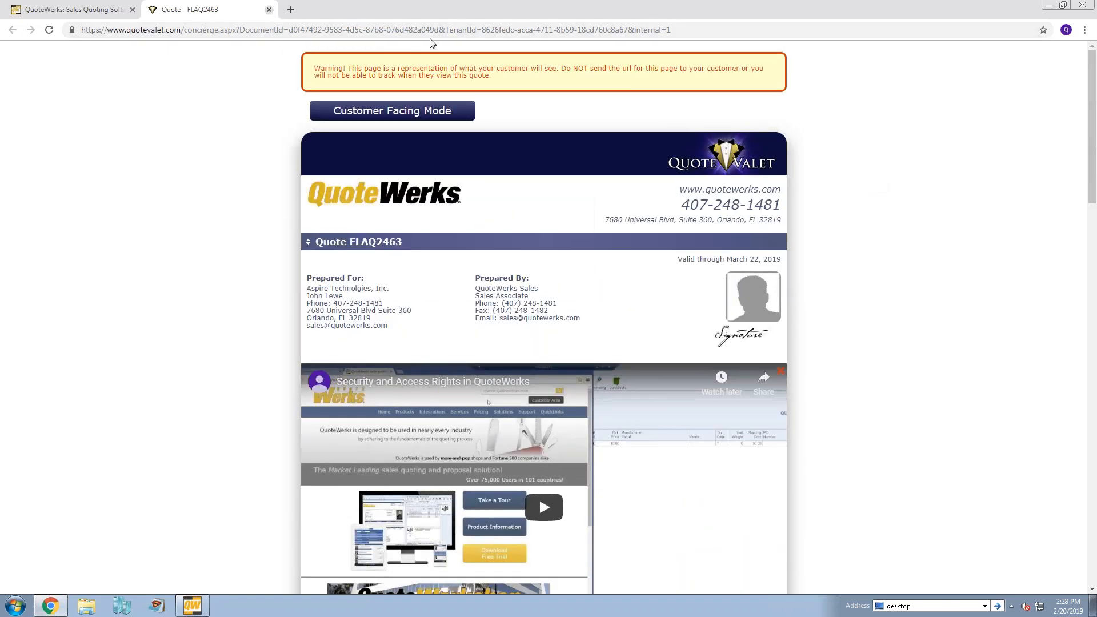
click(269, 9)
click(1049, 6)
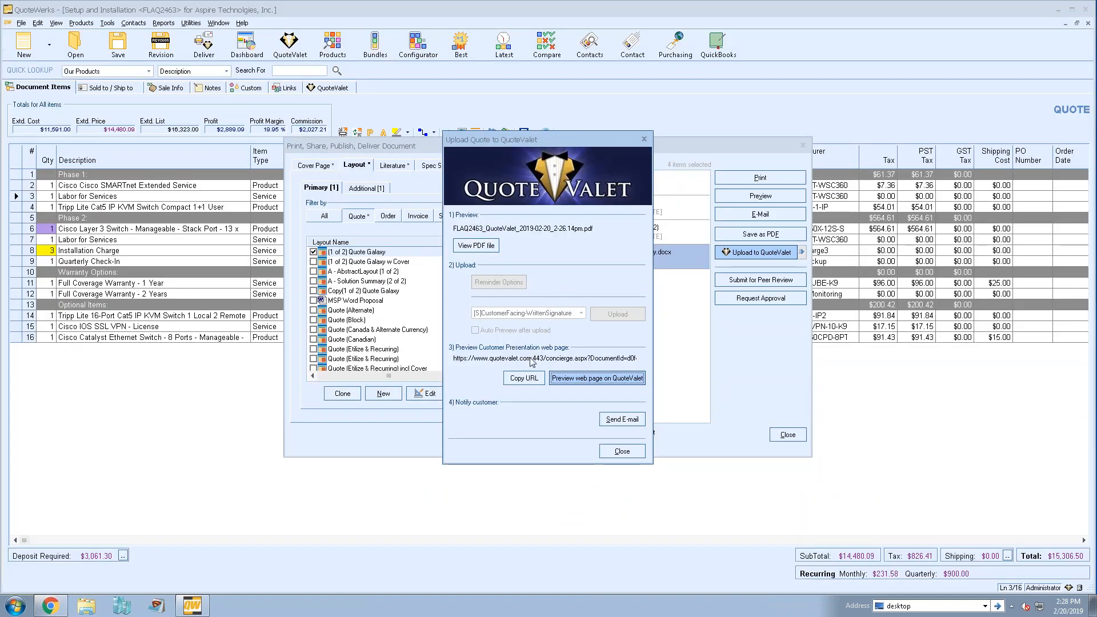
- Copy the quote's customer page URL, and review the customer notification e-mail and its document link without sending it
click(524, 377)
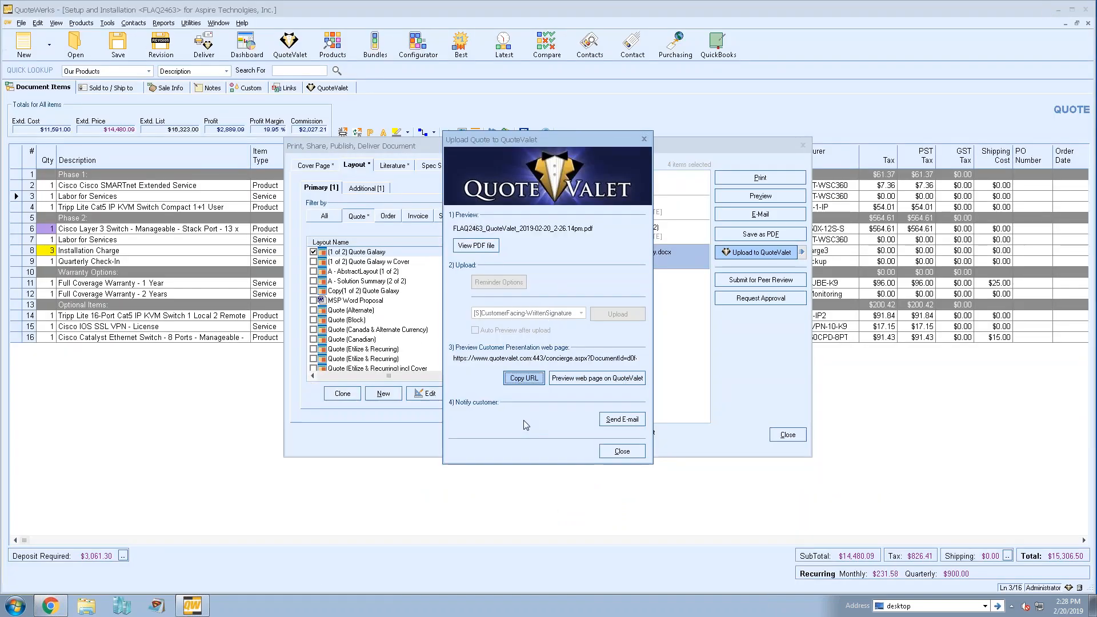
click(619, 422)
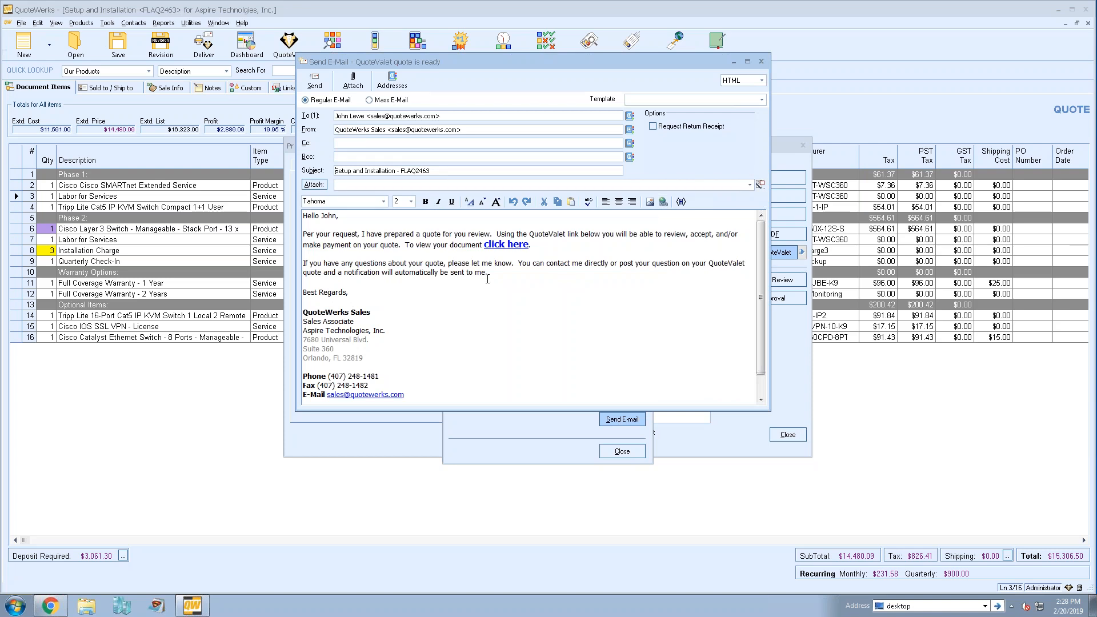
click(685, 186)
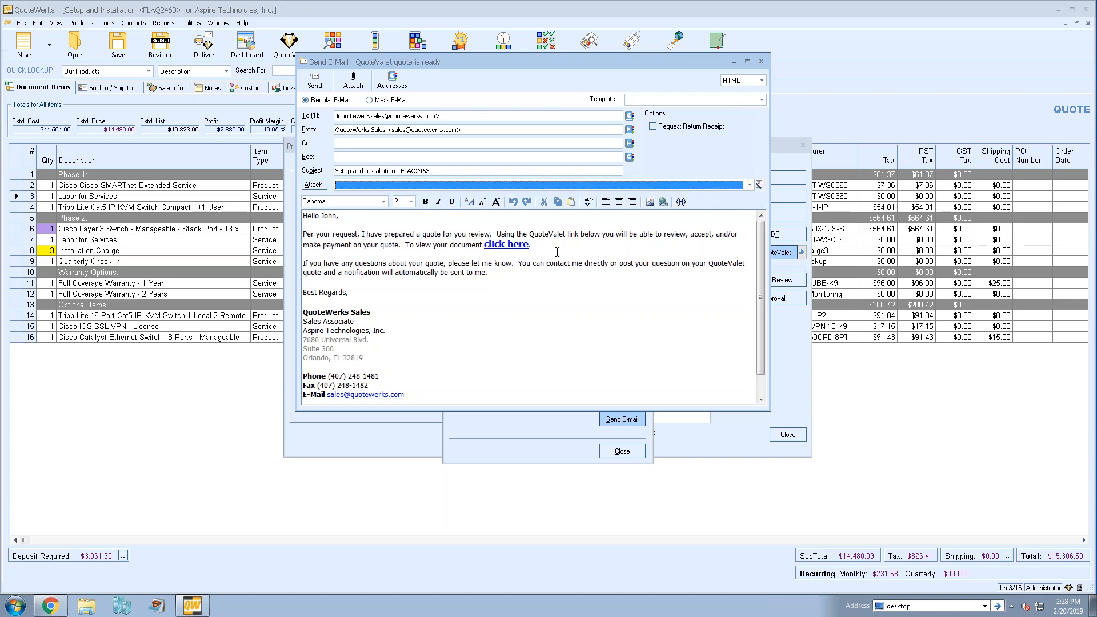
click(558, 252)
drag(485, 245, 529, 246)
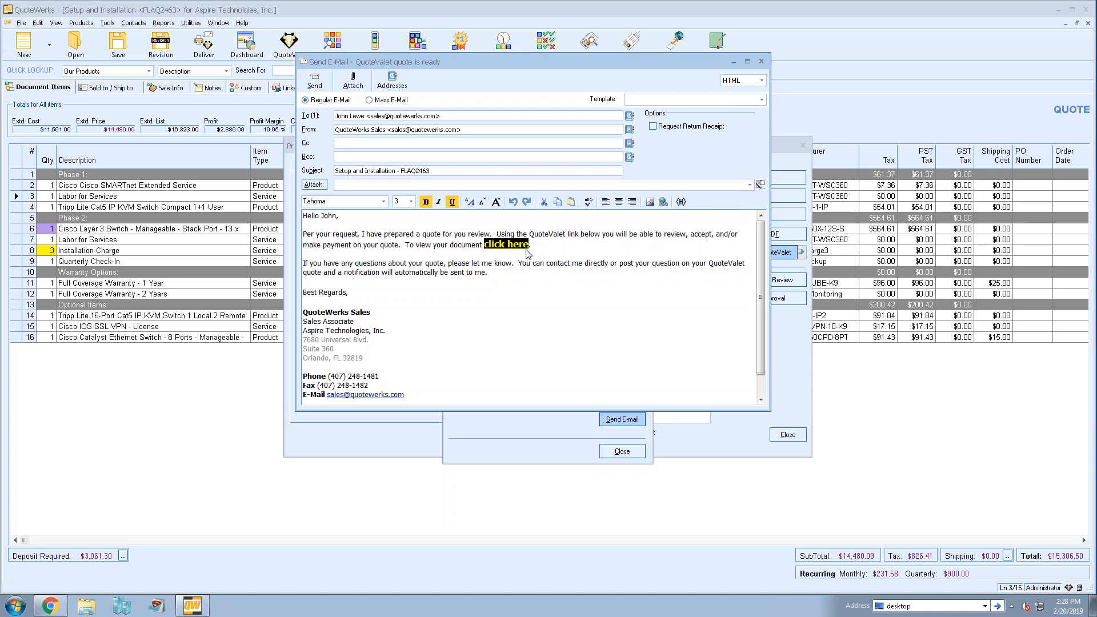
click(507, 279)
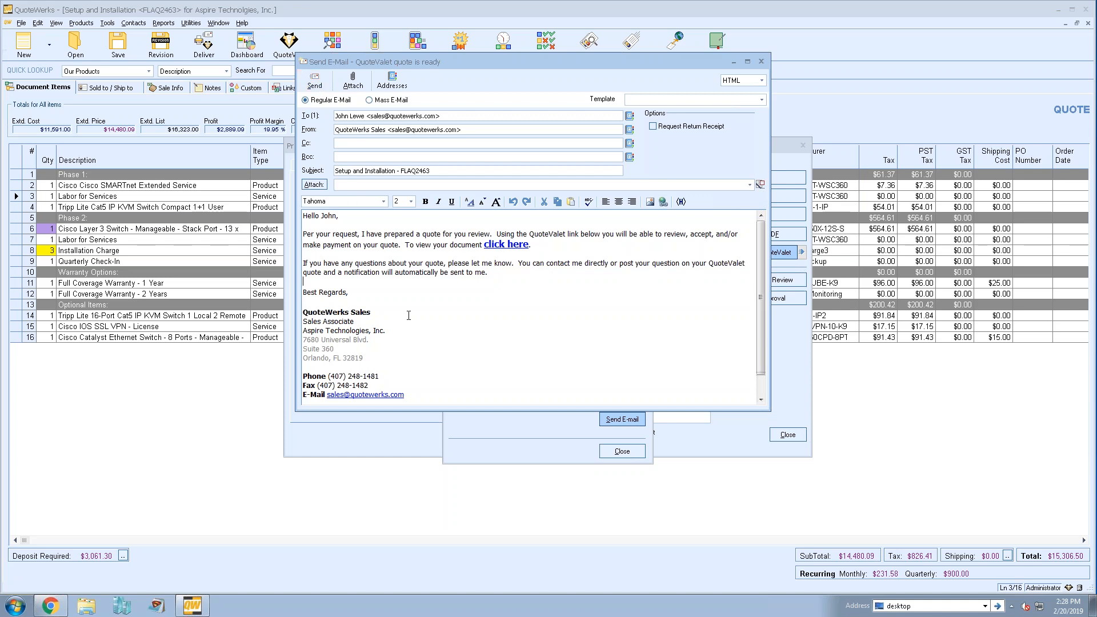
click(761, 62)
- Close the upload and delivery windows and open the copied quote URL in a new Chrome tab
click(623, 451)
click(788, 434)
click(50, 606)
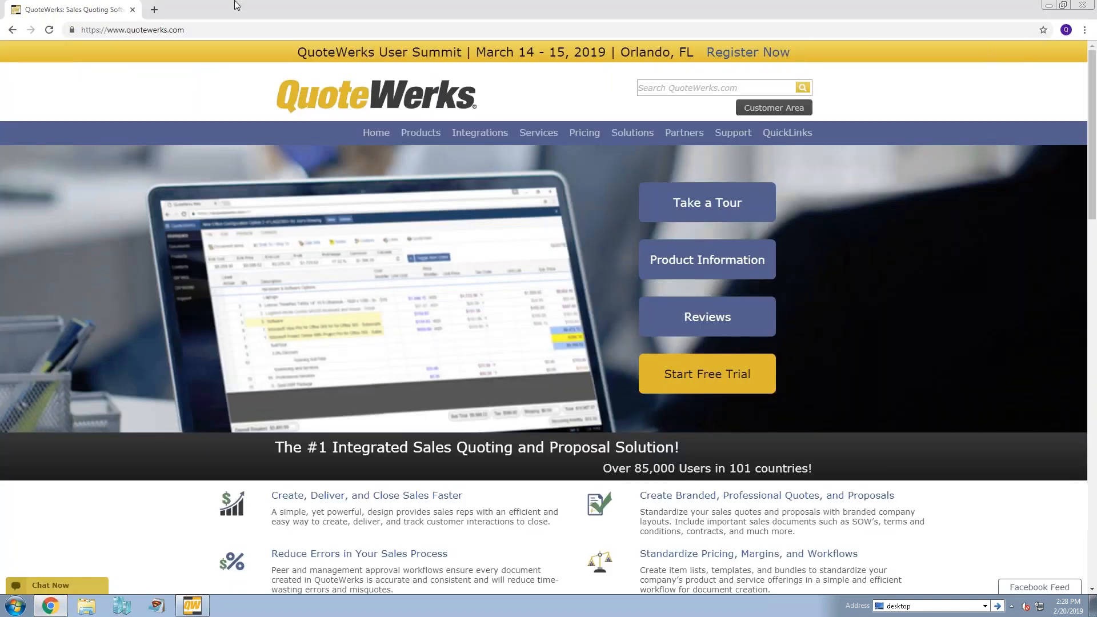
click(154, 12)
key(ctrl+v)
key(Return)
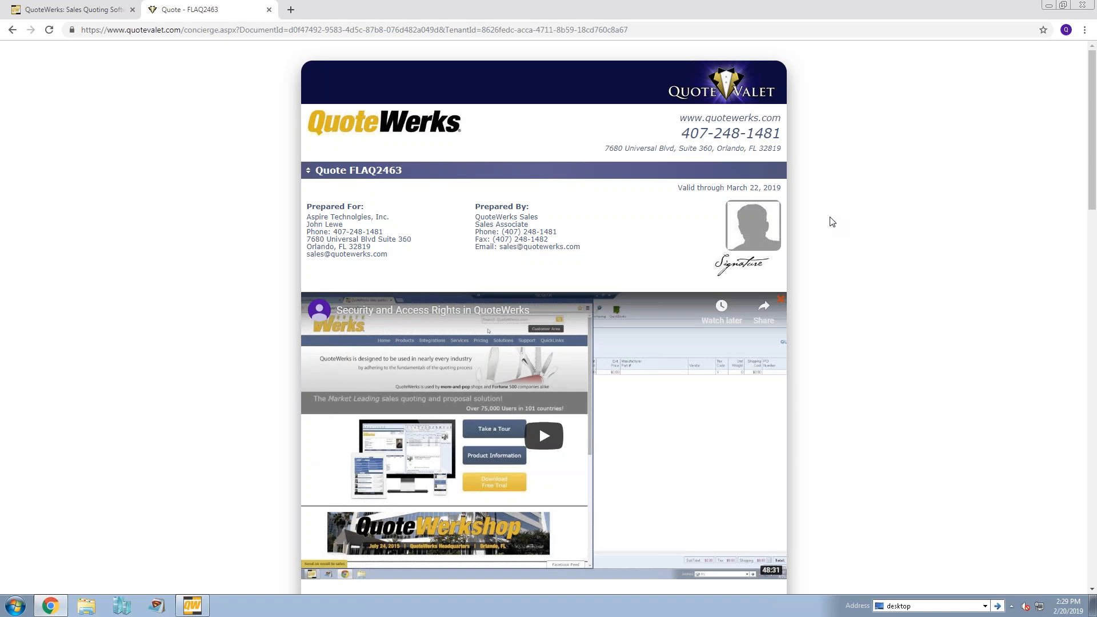
- Open the full proposal PDF from the customer page, review its cover page, letter and quote page, and close it
scroll(844, 189, down, 4)
scroll(851, 158, up, 1)
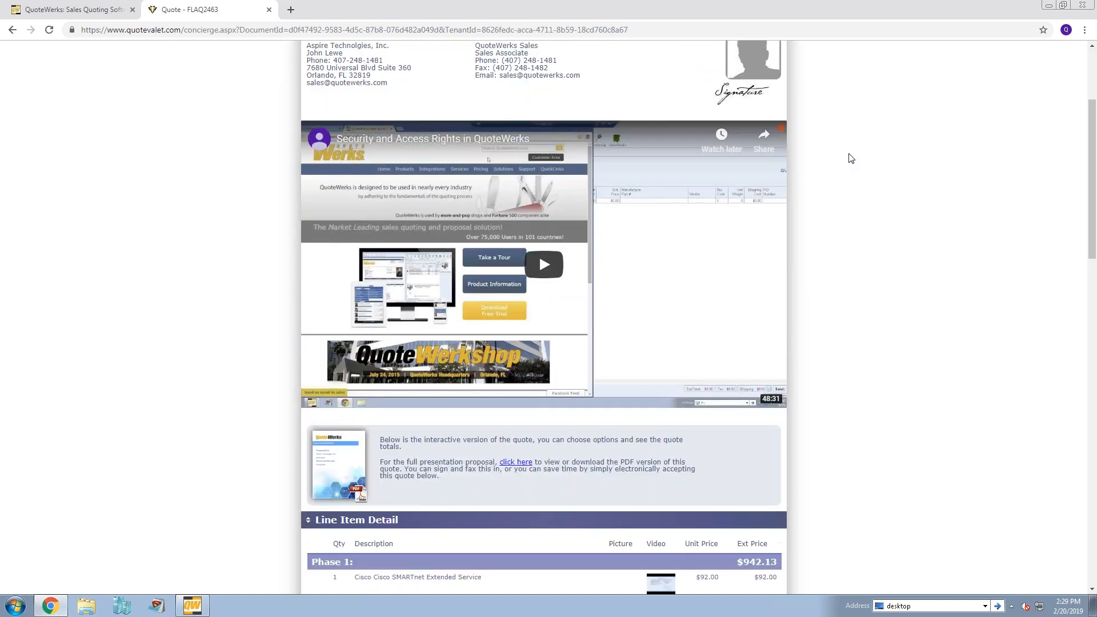
scroll(849, 156, up, 3)
scroll(849, 156, down, 1)
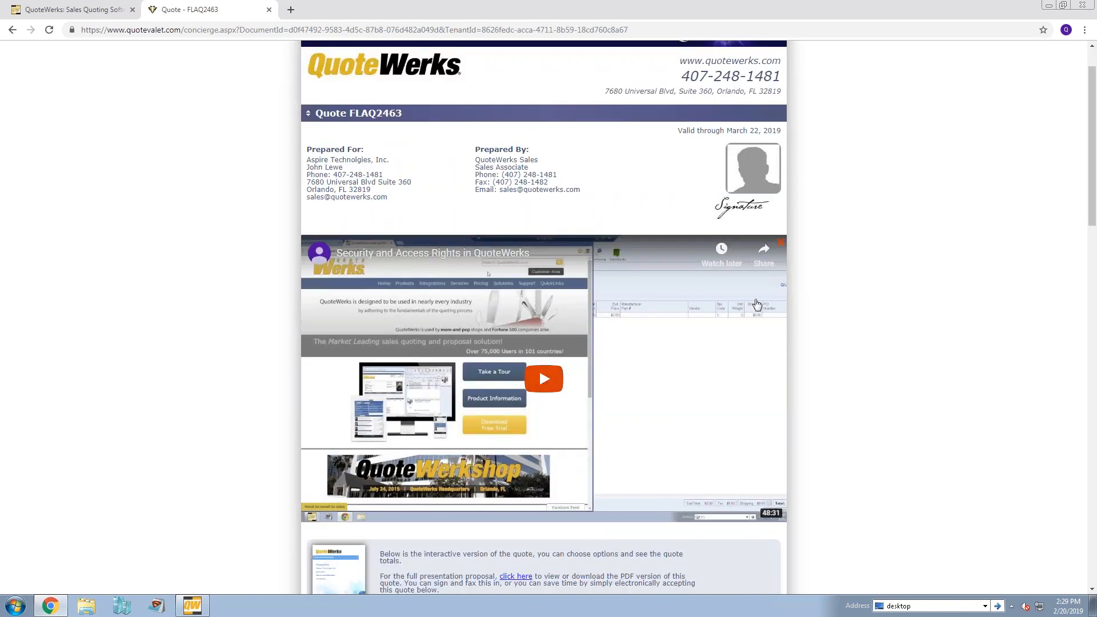
scroll(863, 185, down, 5)
scroll(865, 186, down, 3)
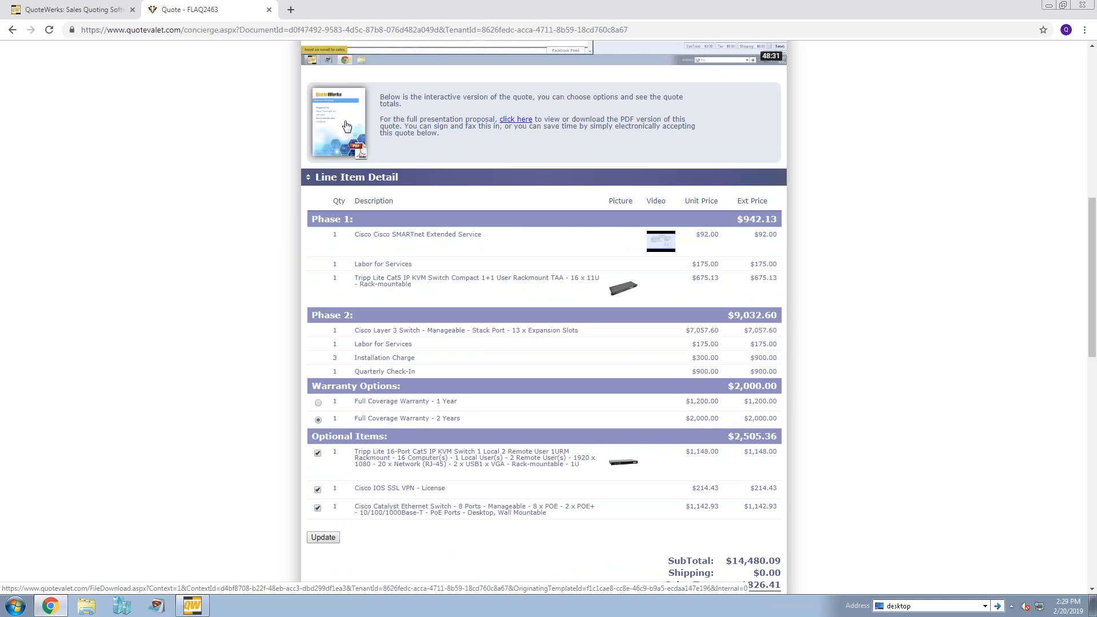
click(346, 127)
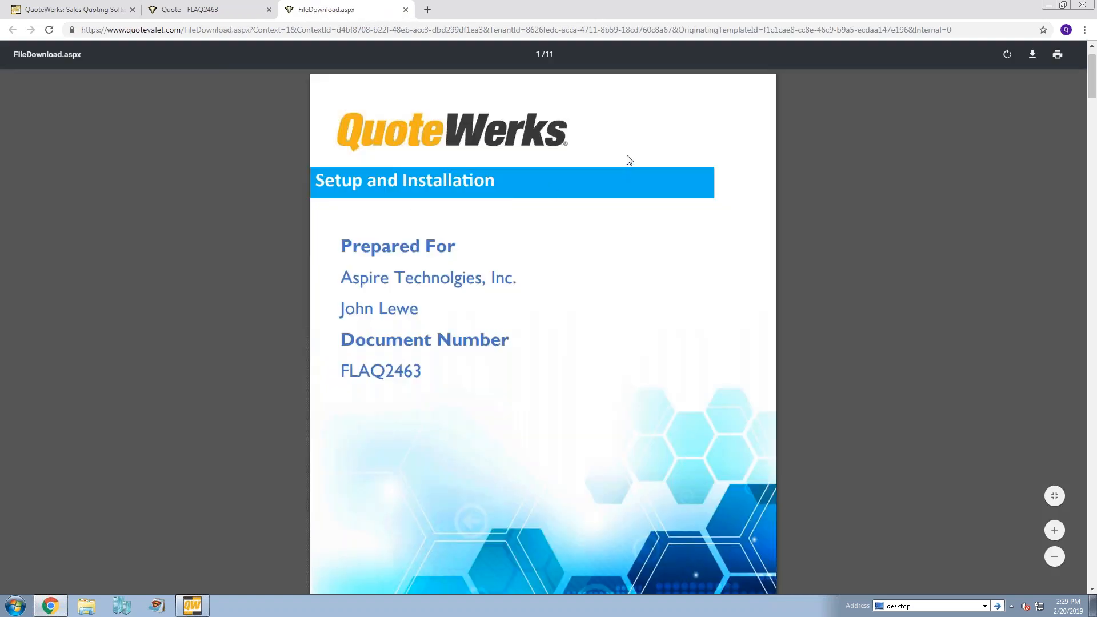
scroll(628, 158, down, 6)
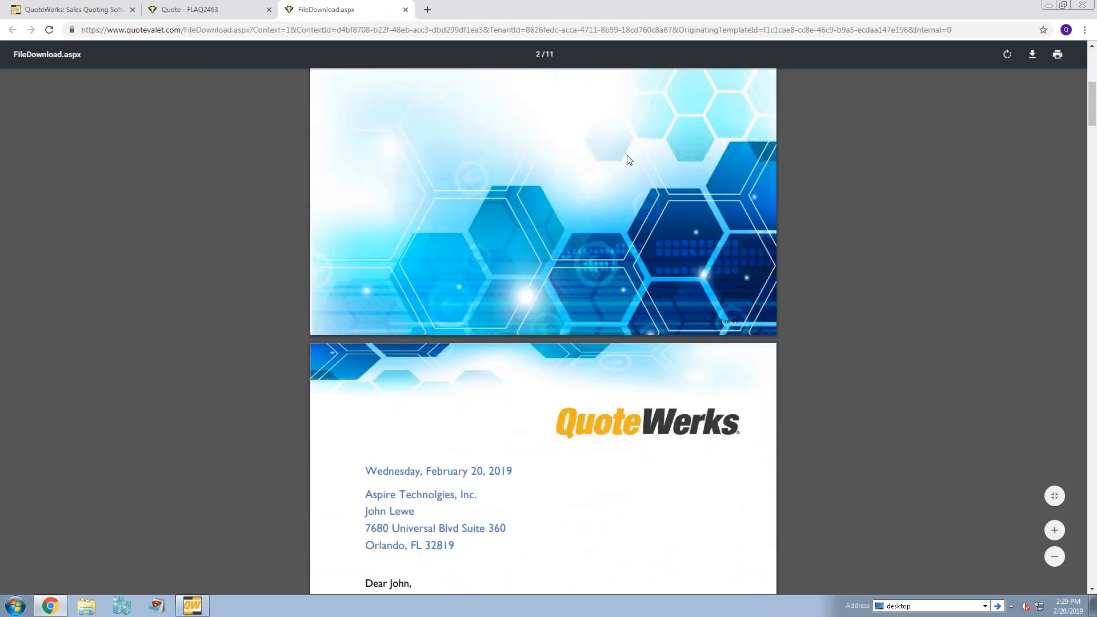
scroll(628, 159, down, 7)
scroll(629, 160, down, 9)
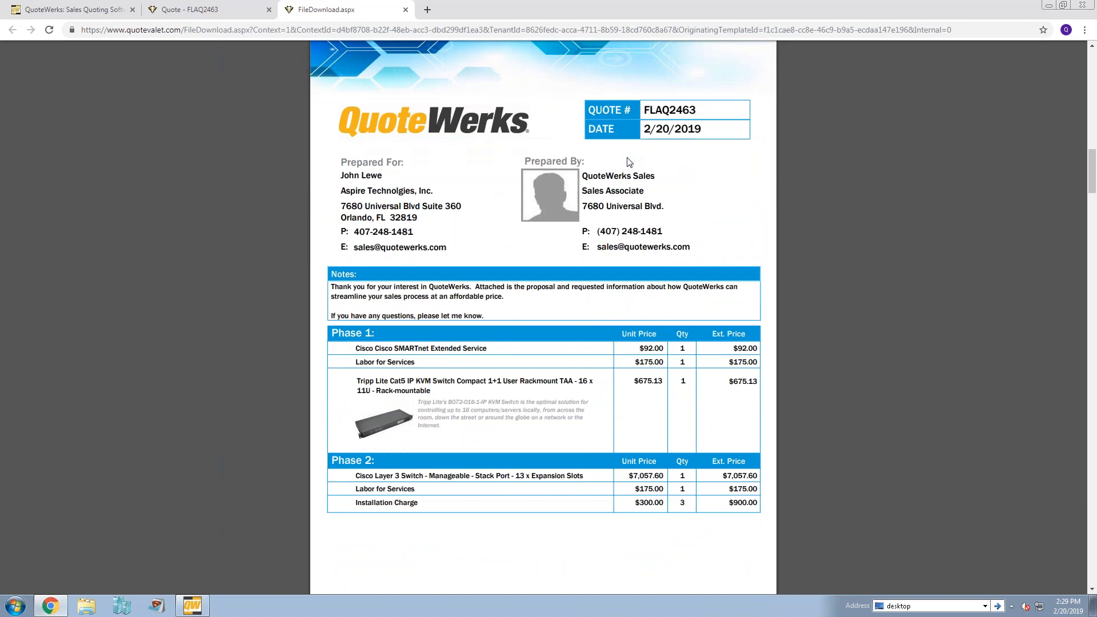
scroll(625, 163, up, 10)
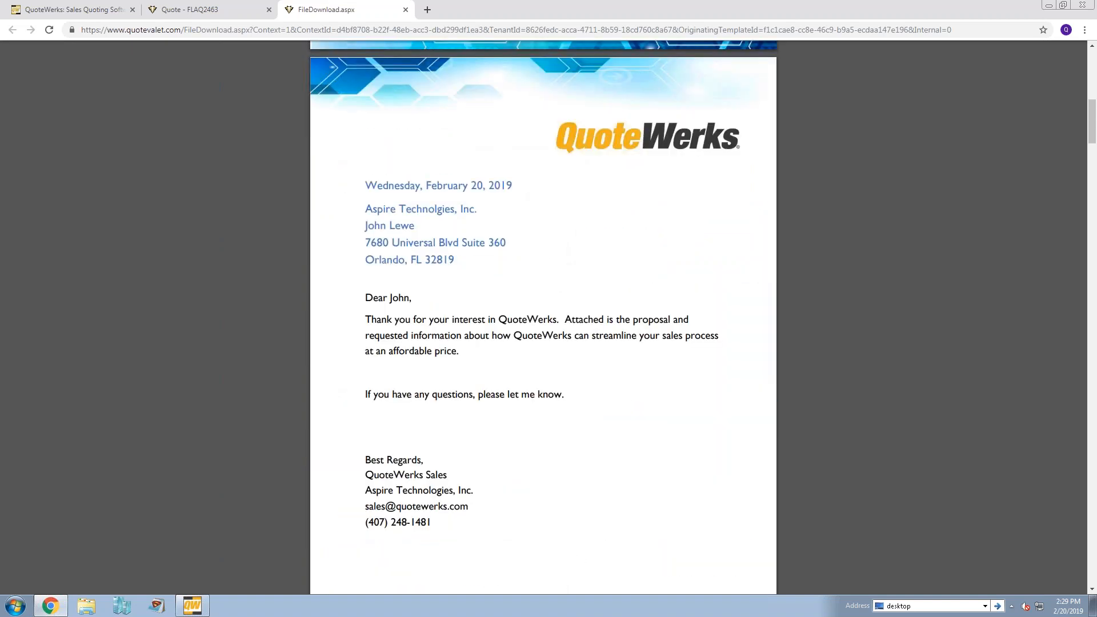
click(405, 9)
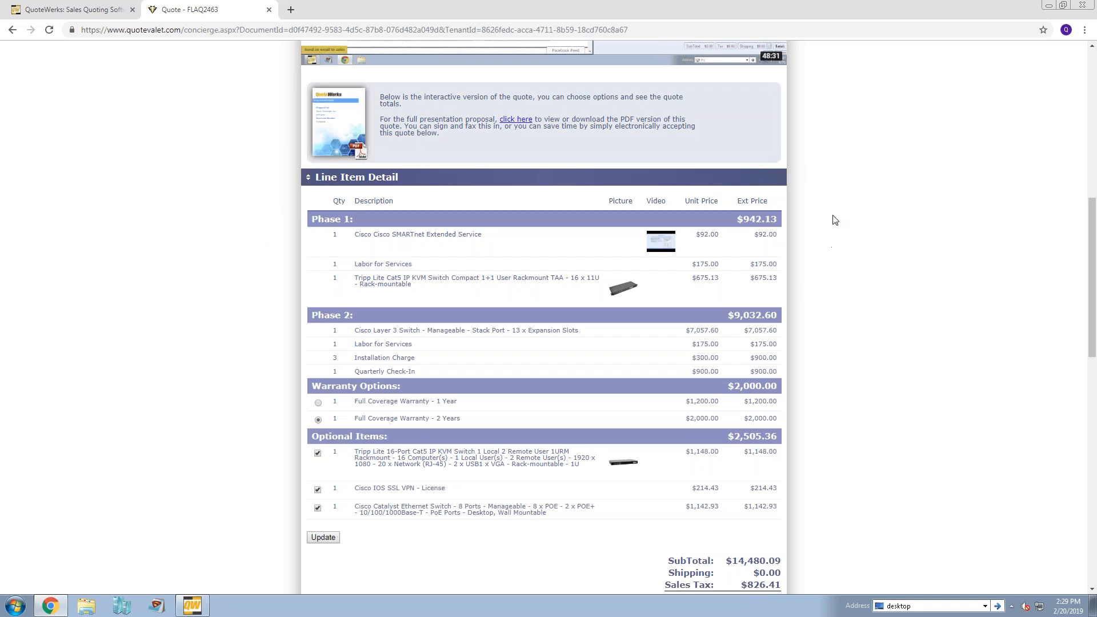
- Choose the 1-year Full Coverage Warranty, deselect the optional Tripp Lite 16-Port switch and Cisco Catalyst switch, and update the quote totals
scroll(830, 196, down, 2)
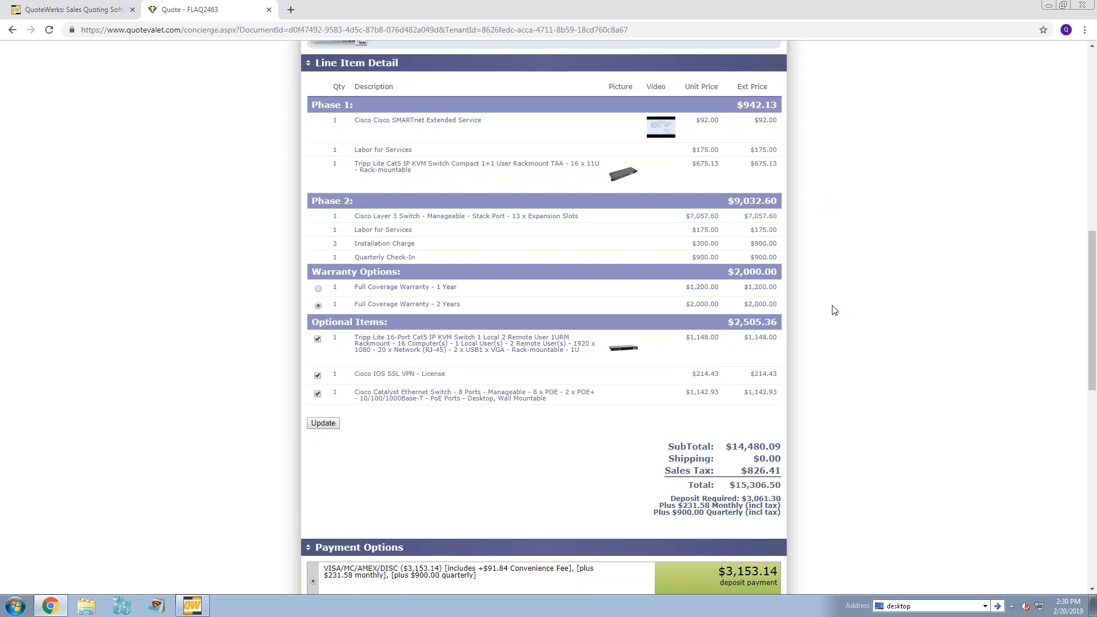
click(318, 289)
click(318, 339)
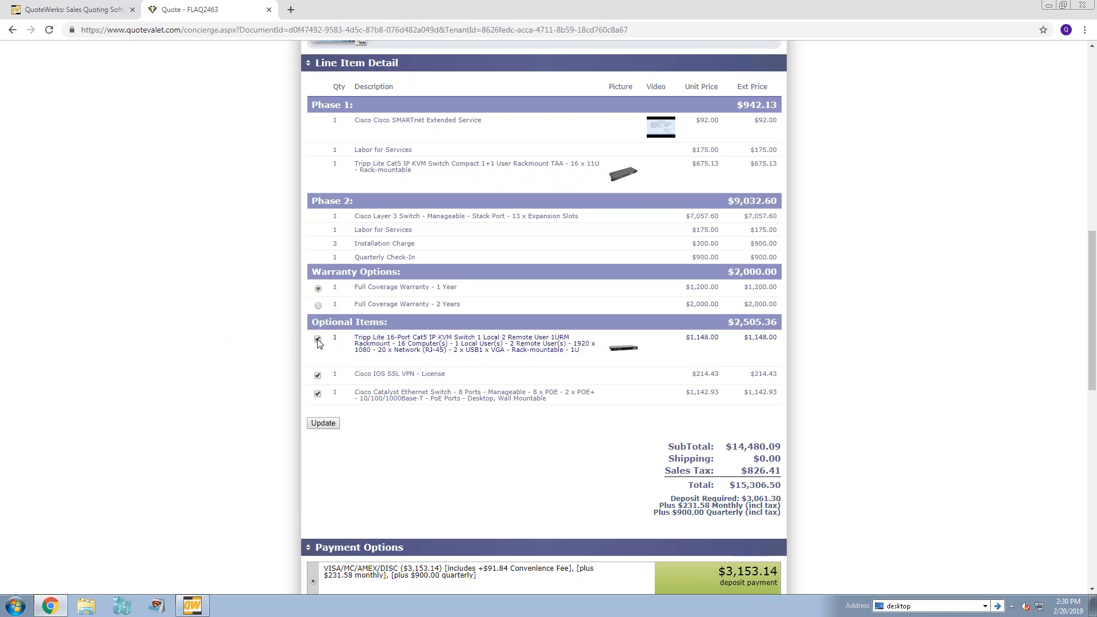
click(317, 394)
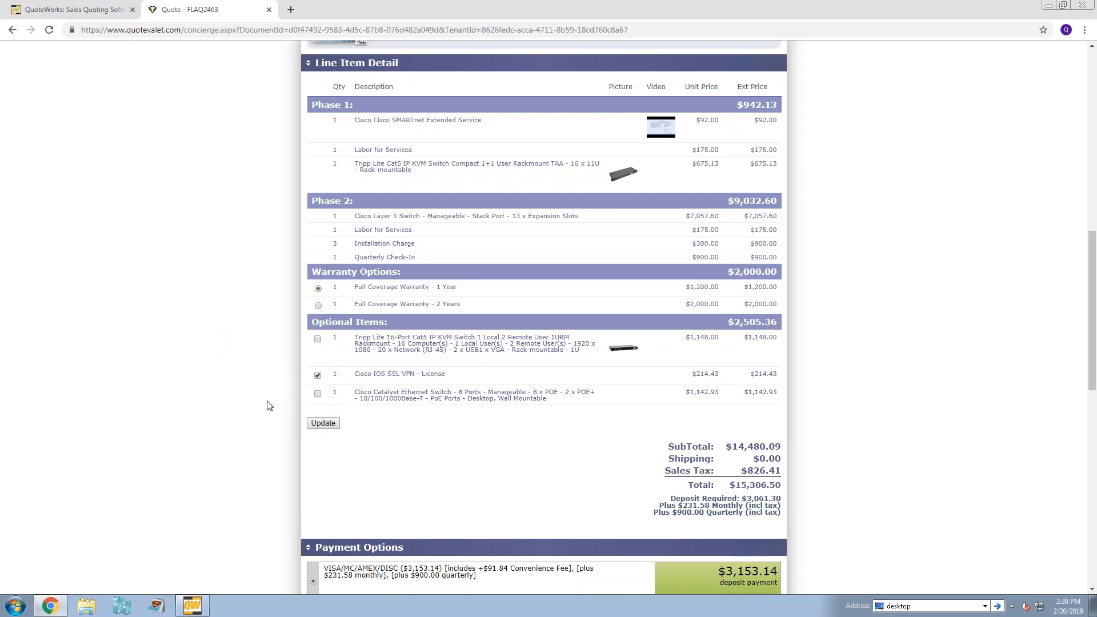
click(322, 426)
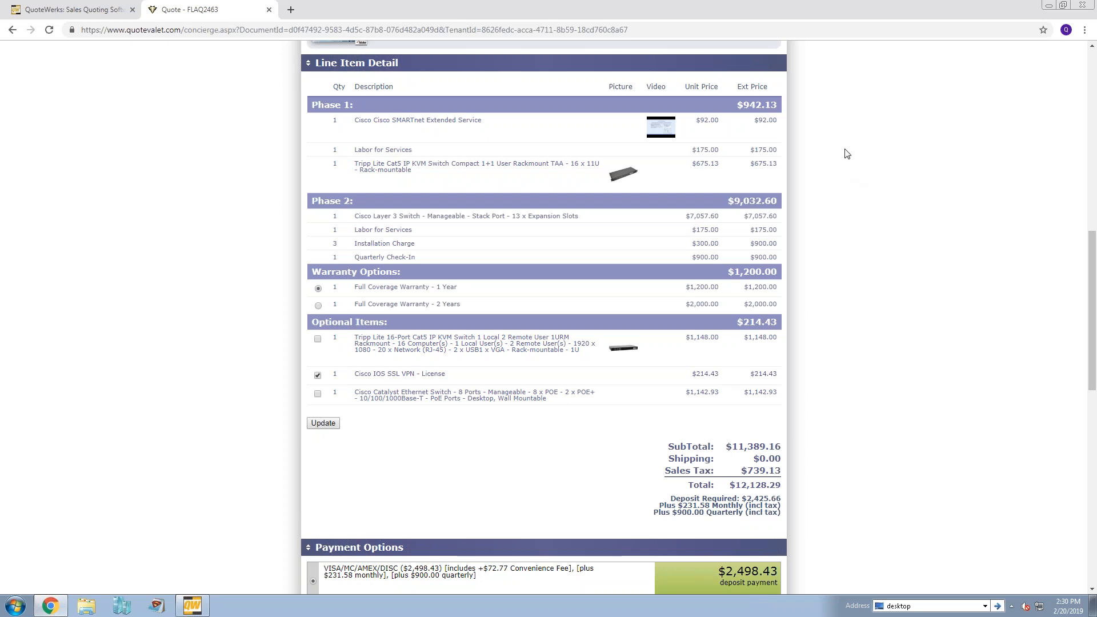
- Submit the question "Post comment here" in the Have Questions section of the customer page
scroll(845, 149, down, 3)
scroll(845, 149, down, 5)
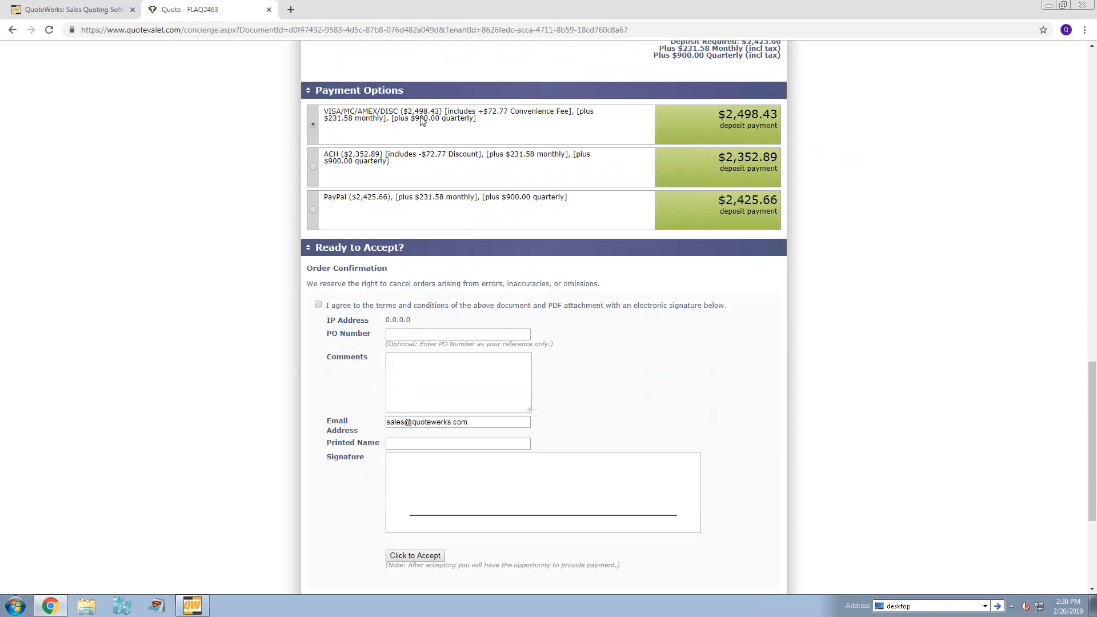
scroll(319, 239, down, 2)
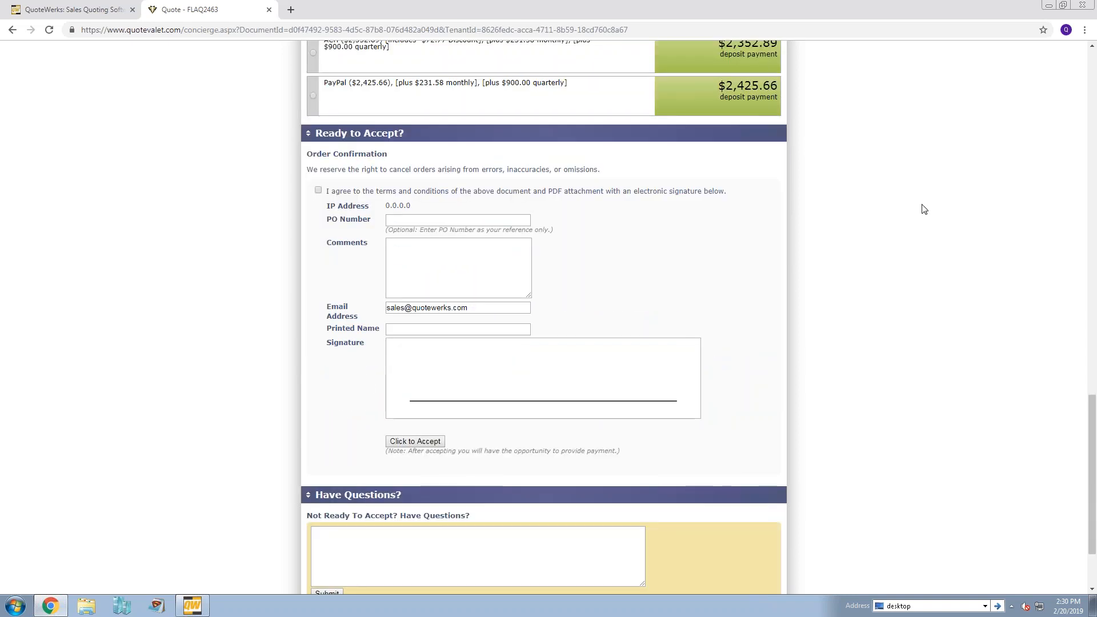
scroll(903, 185, down, 1)
scroll(902, 184, down, 1)
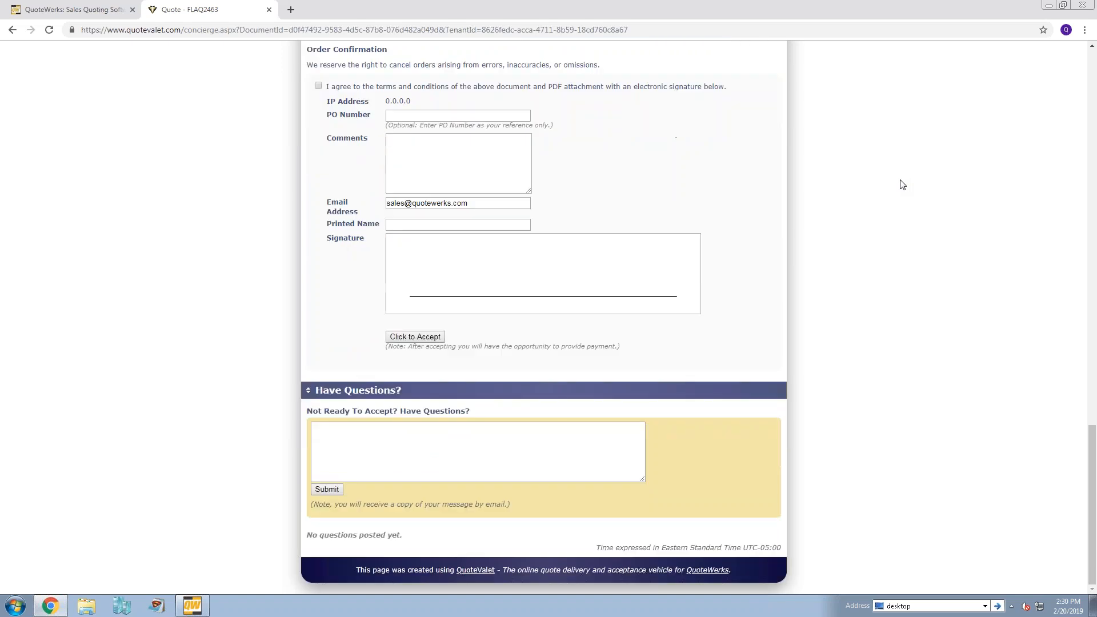
click(385, 452)
text(Post comment here)
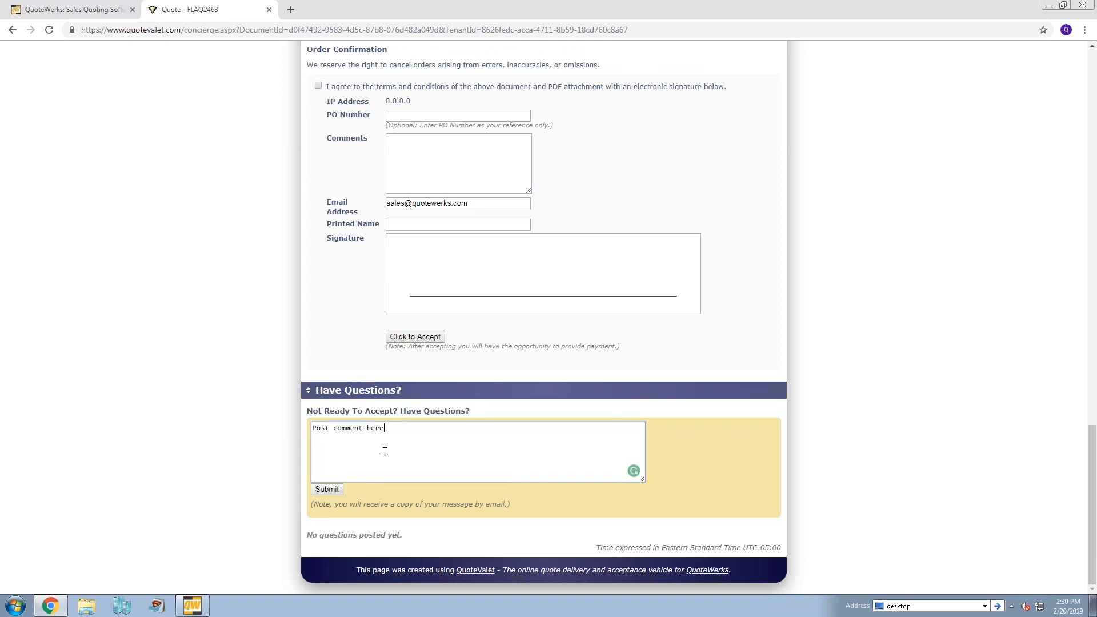
click(326, 489)
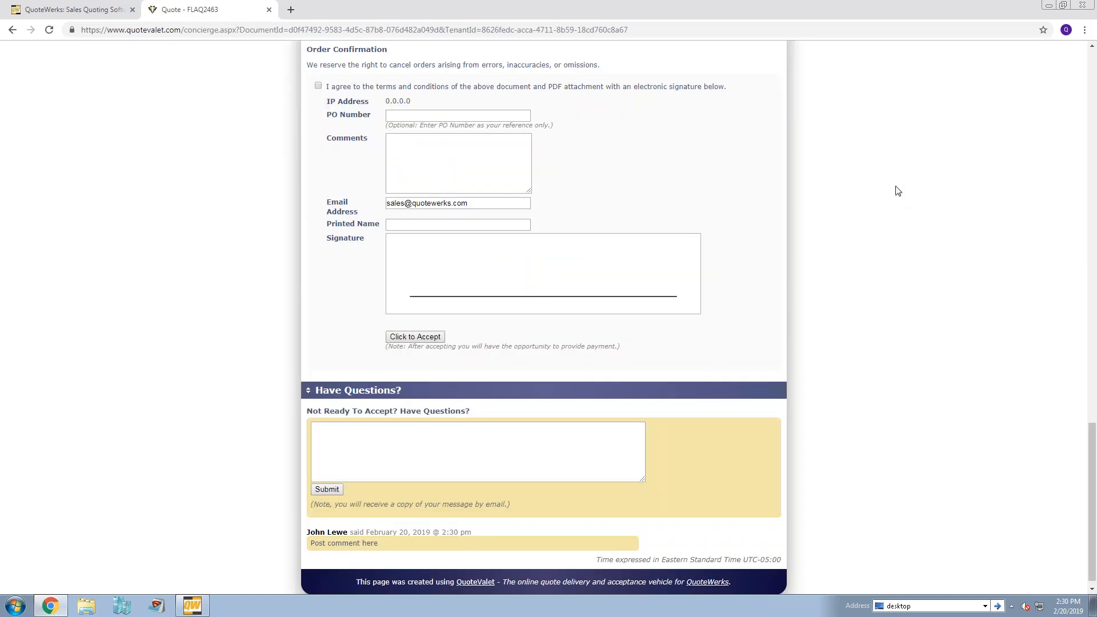
- Close the customer page, switch to QuoteWerks, and open the quote's QuoteValet details, acknowledging the applied customer selections
click(193, 606)
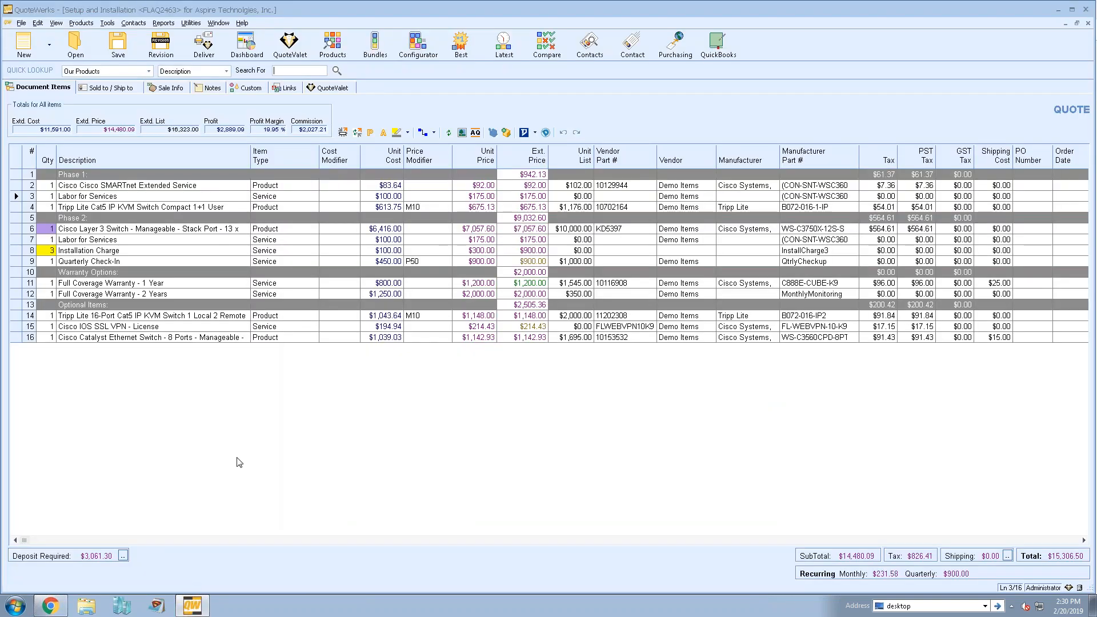
click(52, 597)
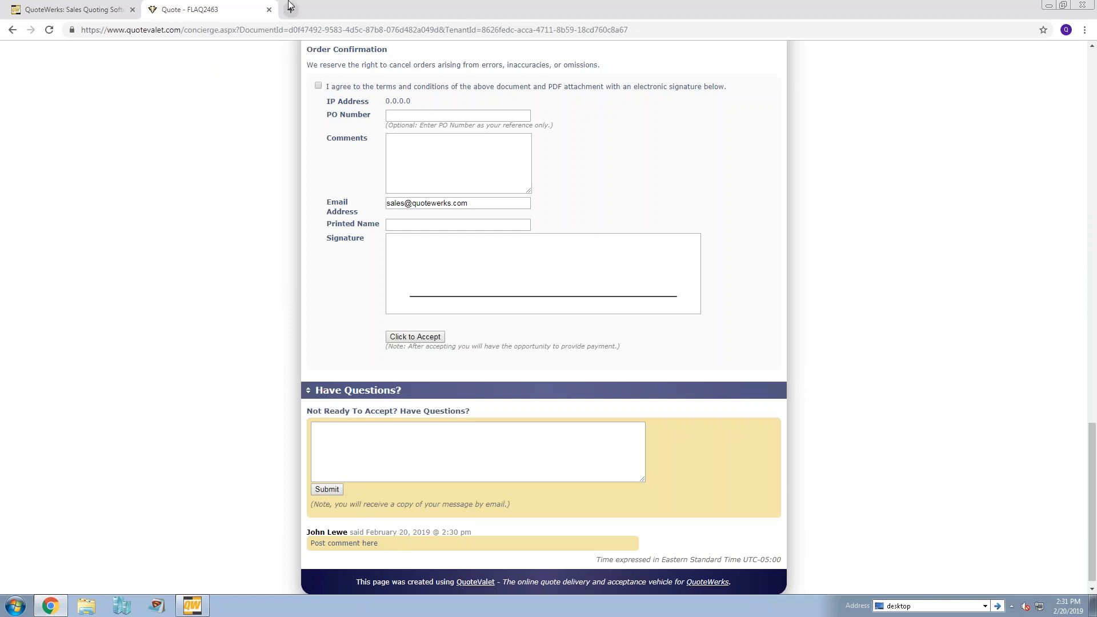
click(268, 9)
click(1048, 5)
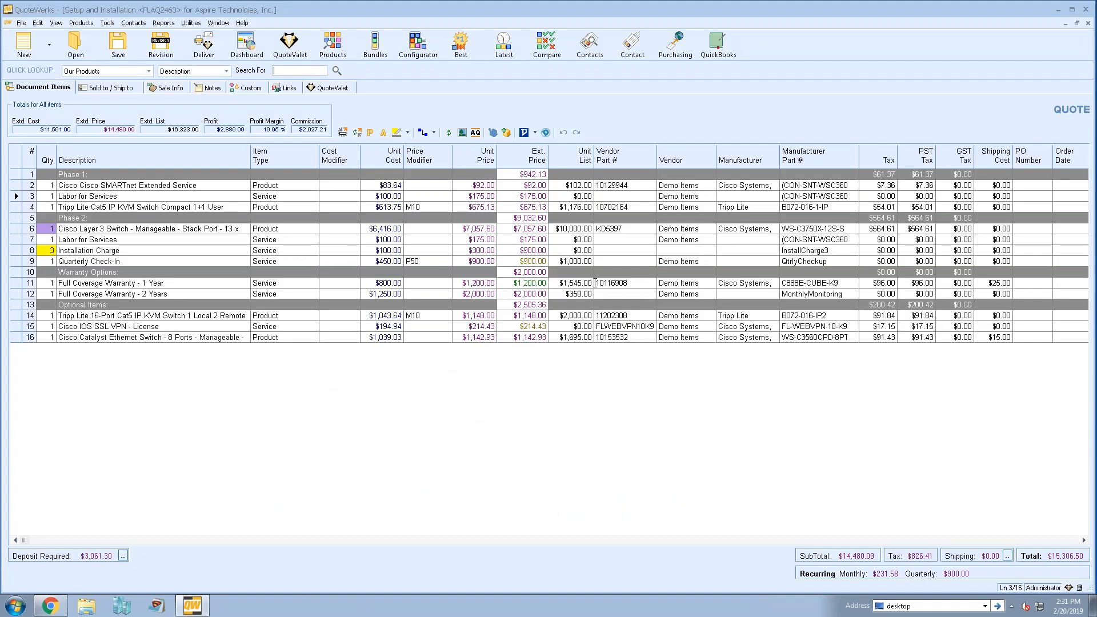
click(349, 89)
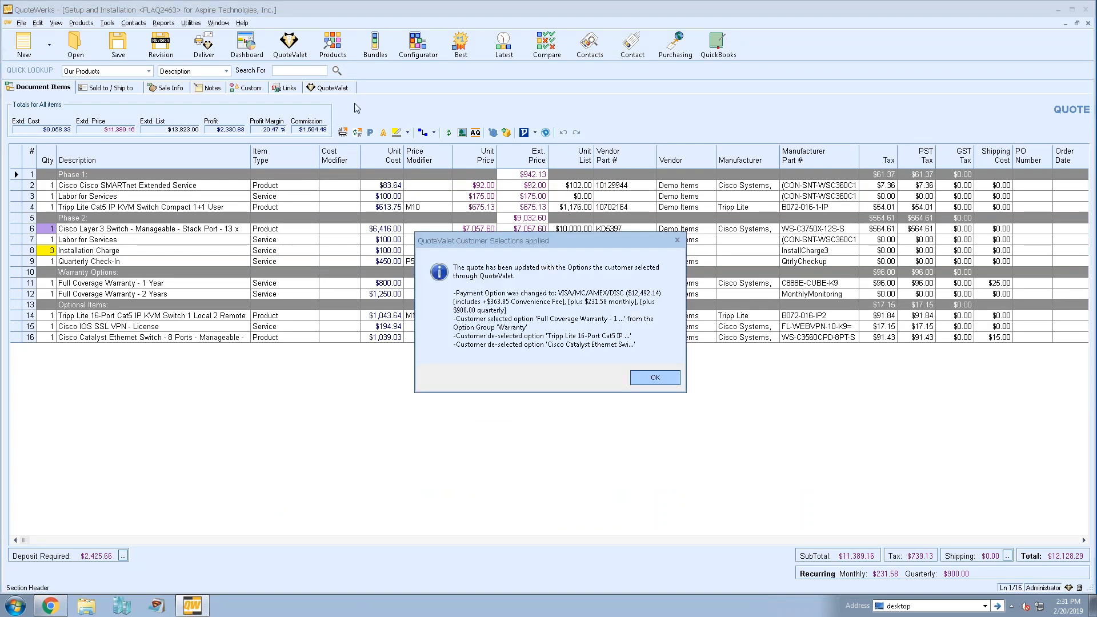
click(657, 376)
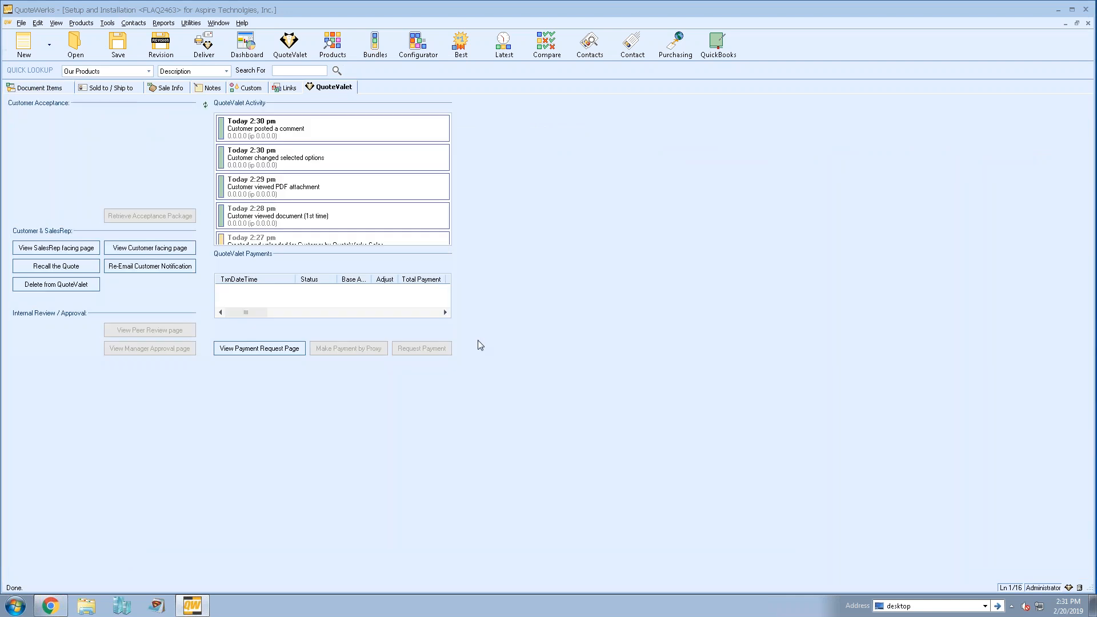
- Review the QuoteValet activity entries, from the upload and document view through to the customer's comment
click(336, 128)
click(434, 214)
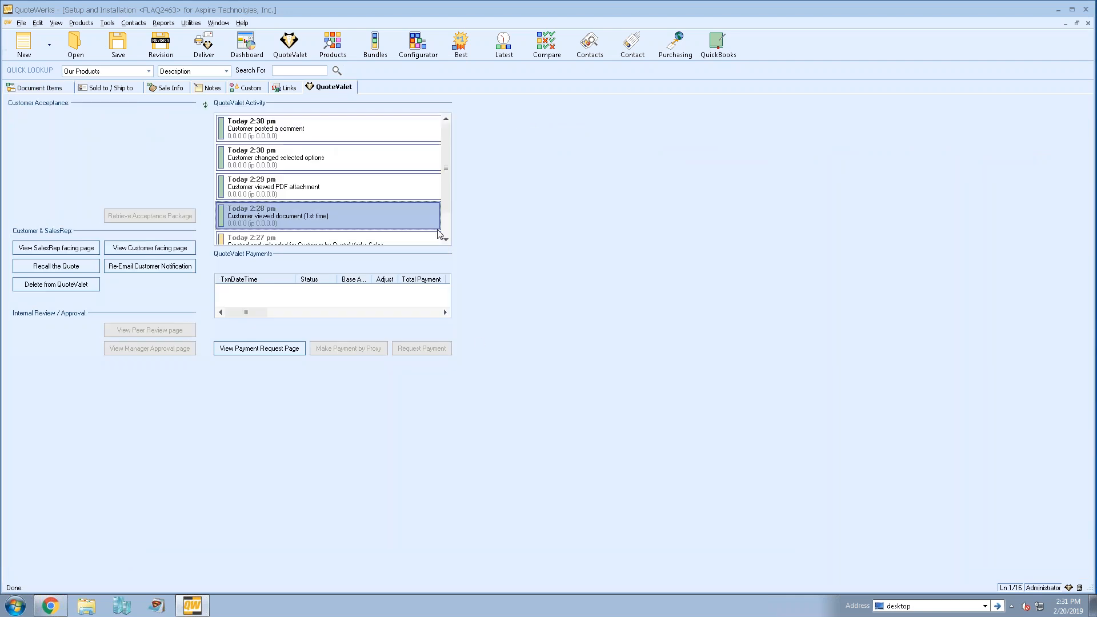
scroll(355, 225, down, 1)
click(365, 224)
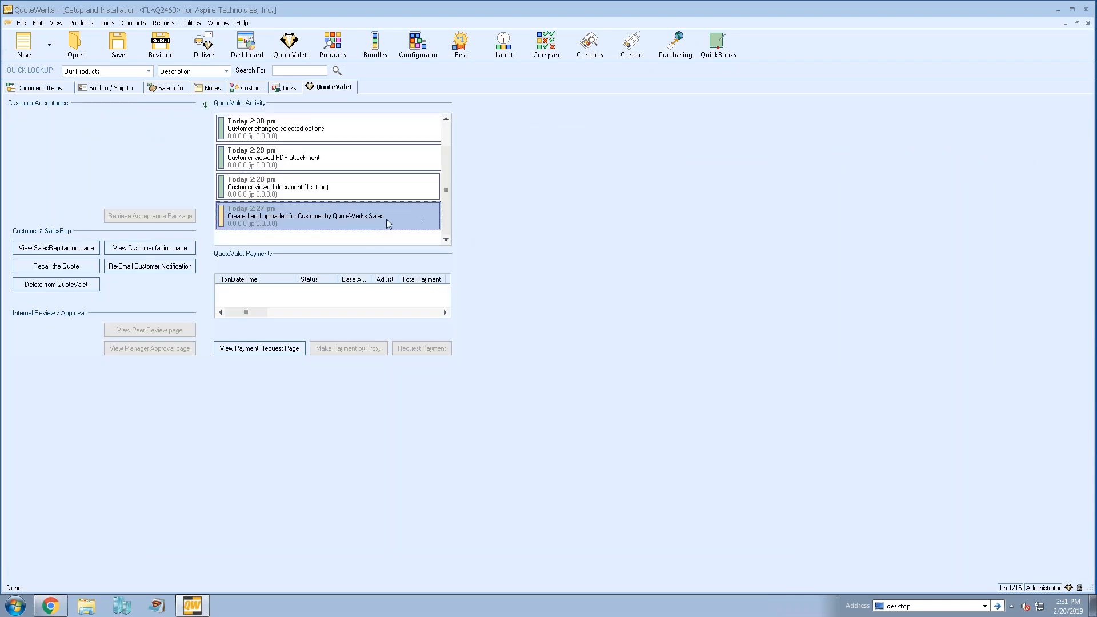
click(329, 191)
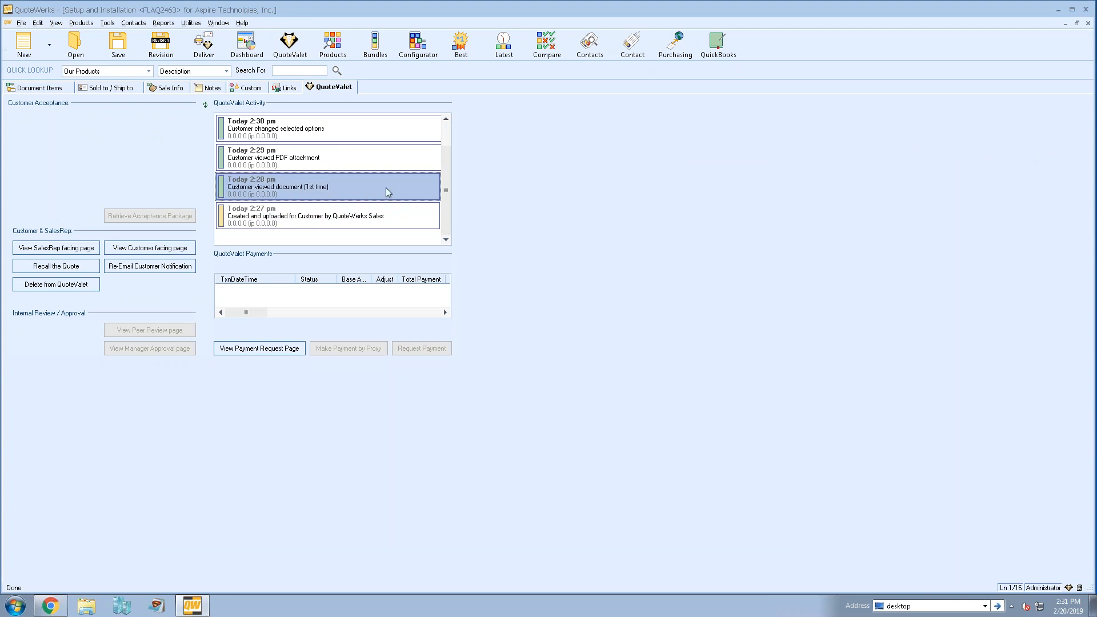
click(379, 158)
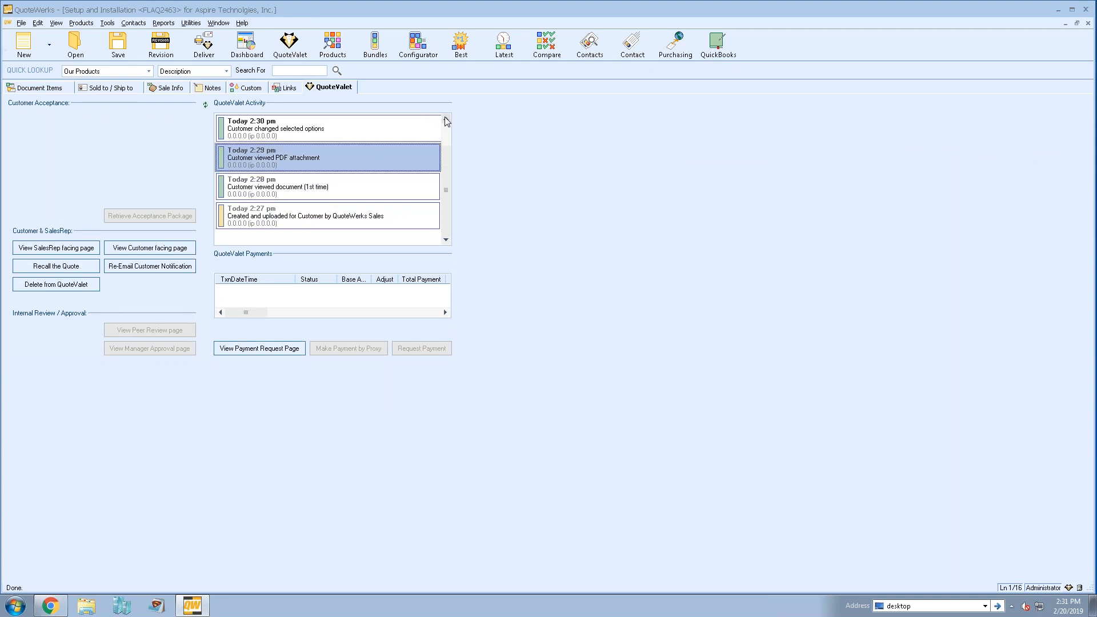
click(446, 120)
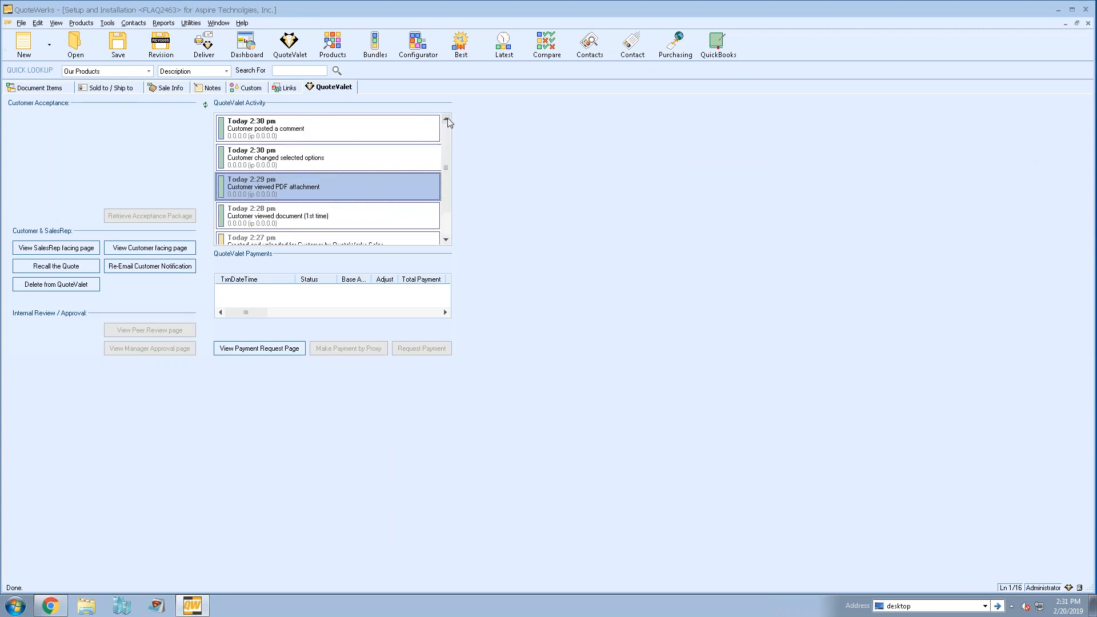
click(355, 130)
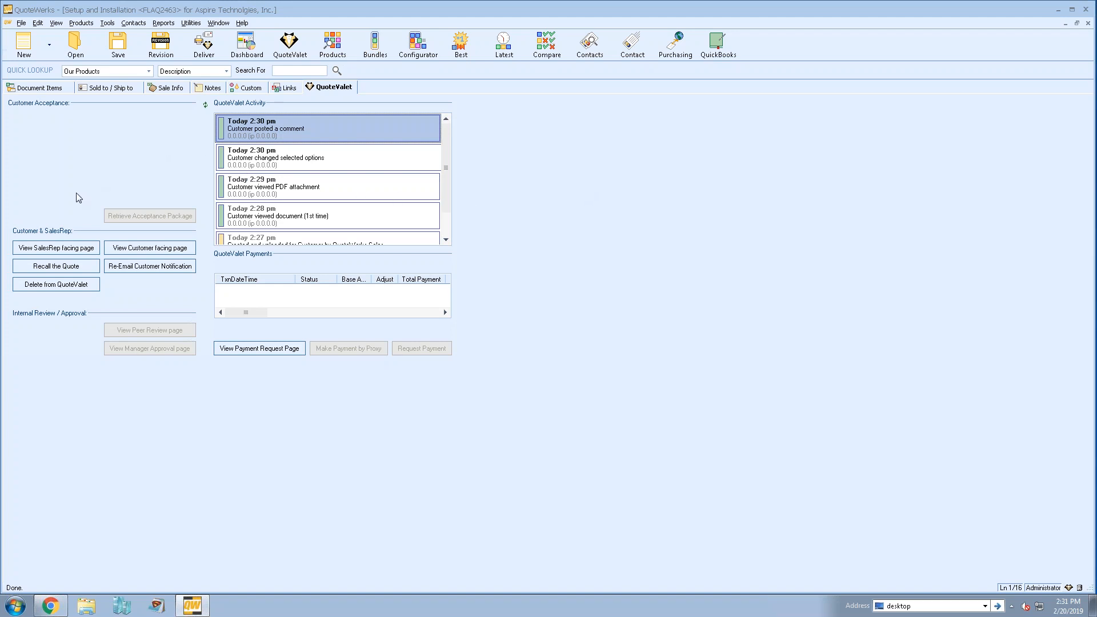
- Open the quote's SalesRep facing page and enter the tenant account number on the QuoteValet login form
click(55, 248)
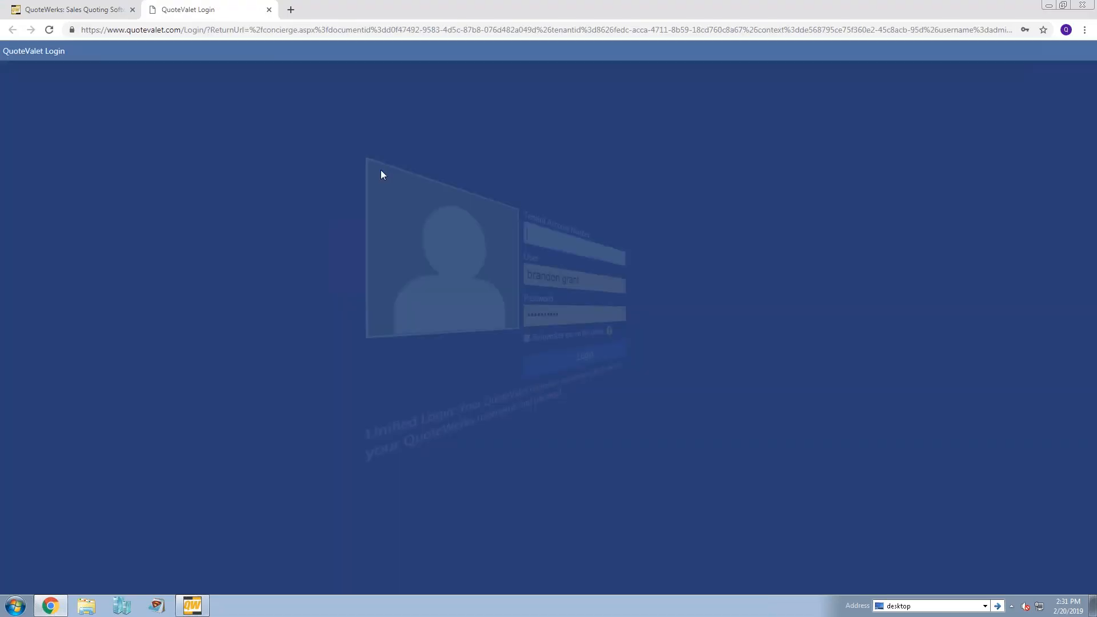
text(aspiretechwriter001)
key(Tab)
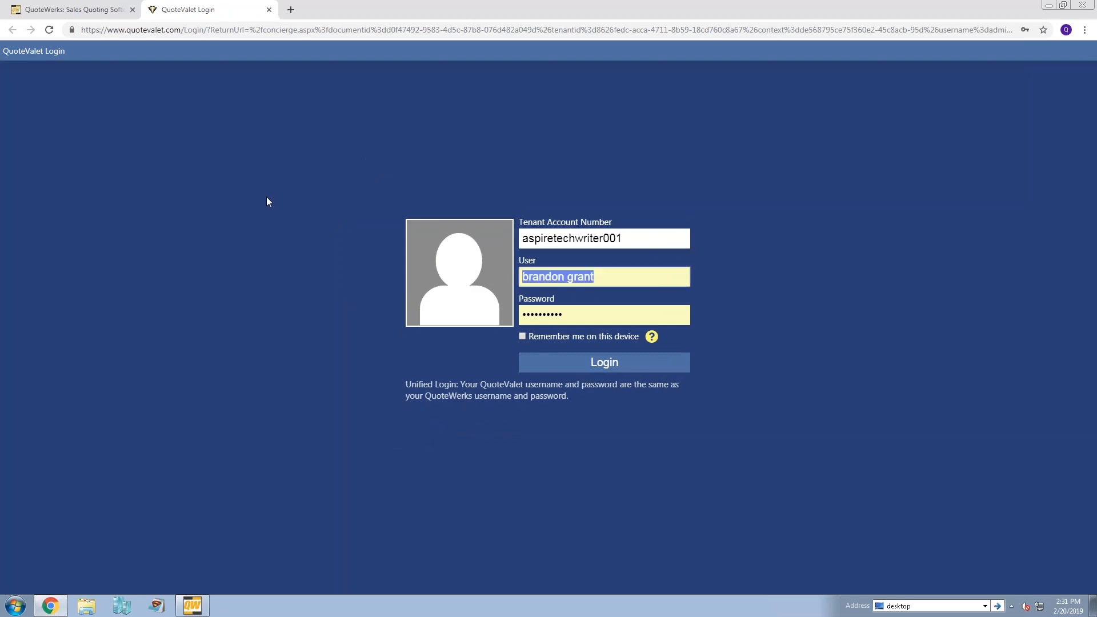
- Try to log in to QuoteValet with the user "adminstrator" and the account password
text(brandon)
key(Tab)
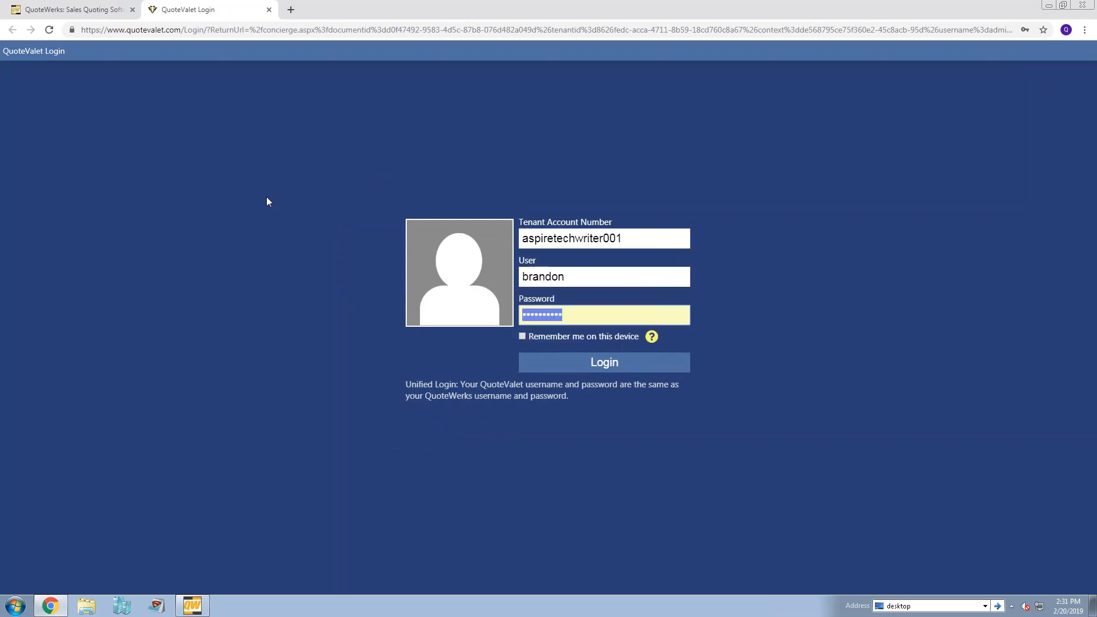
key(shift+Tab)
text(adn)
key(BackSpace)
text(minstrator)
key(Tab)
text(****)
key(Return)
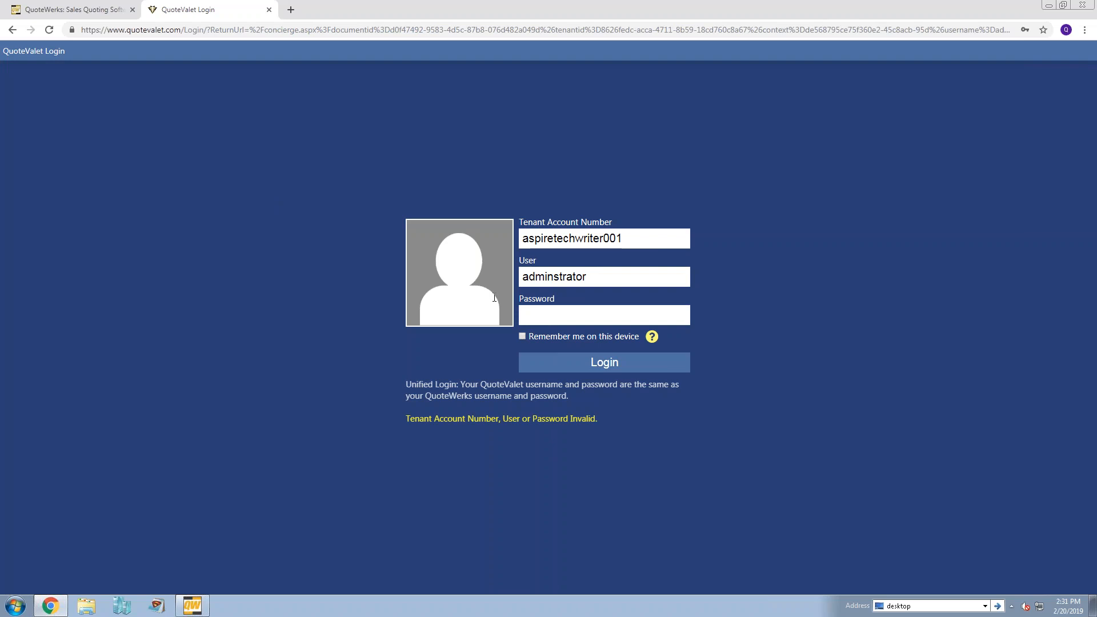
click(558, 321)
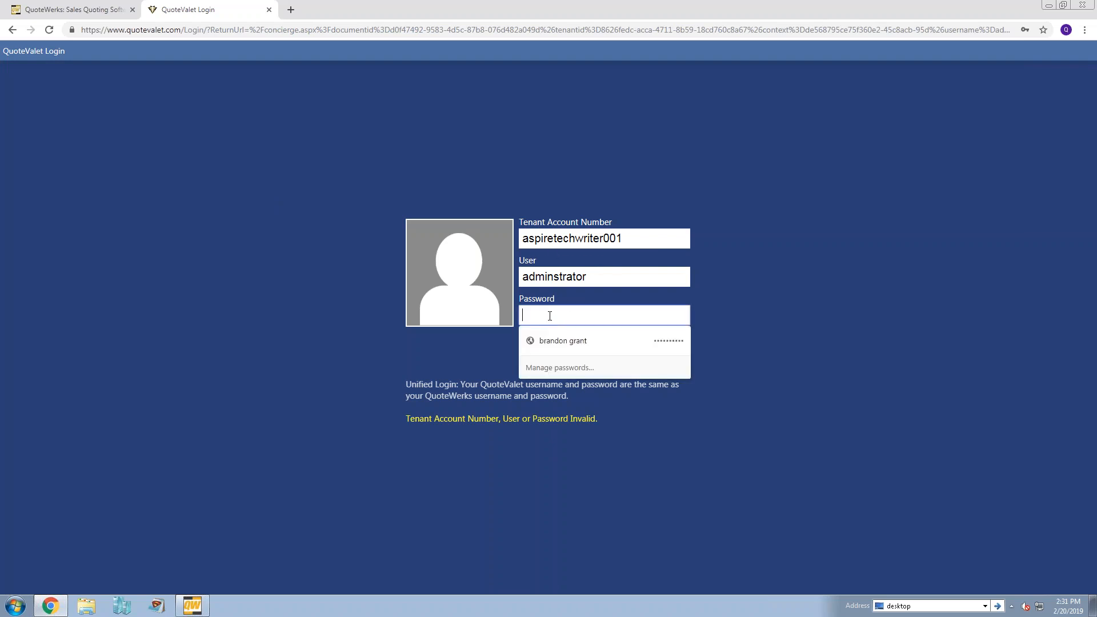
text(****)
key(Return)
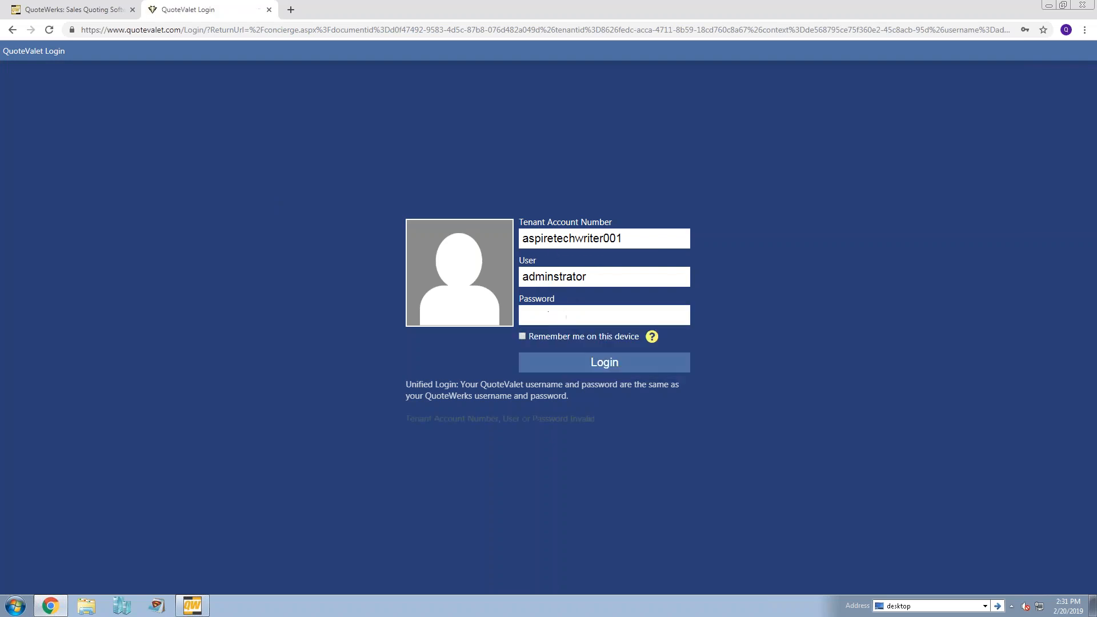
- Correct the user to "administrator", enter the account password, and log in to the SalesRep facing page
click(617, 278)
key(BackSpace)
key(BackSpace)
key(BackSpace)
key(BackSpace)
key(BackSpace)
key(BackSpace)
text(istrator)
key(Return)
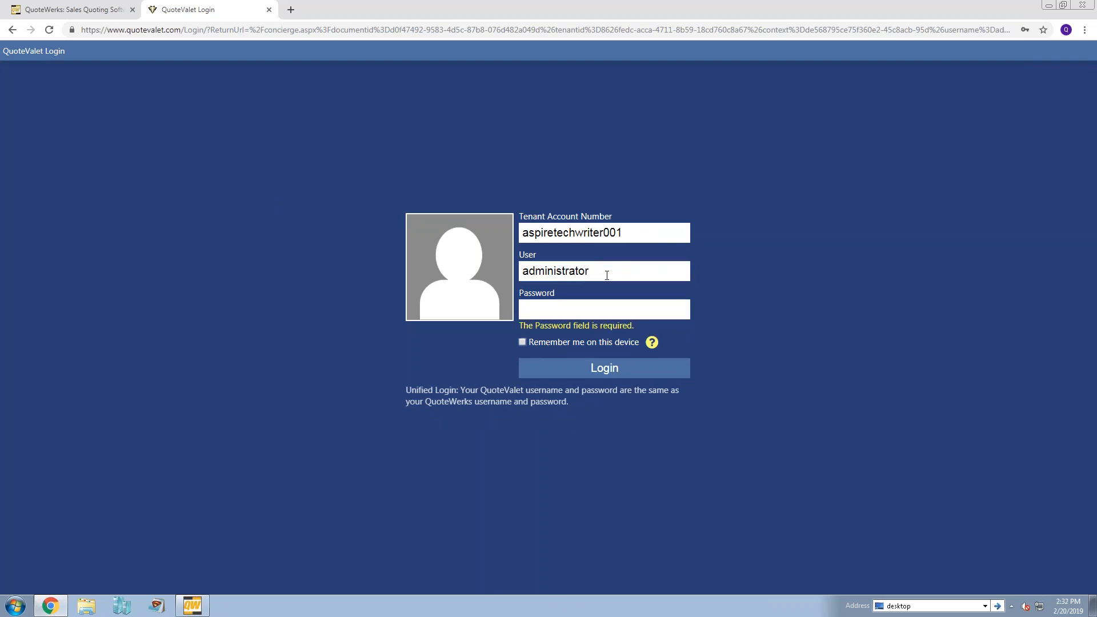
click(566, 309)
text(****)
key(Return)
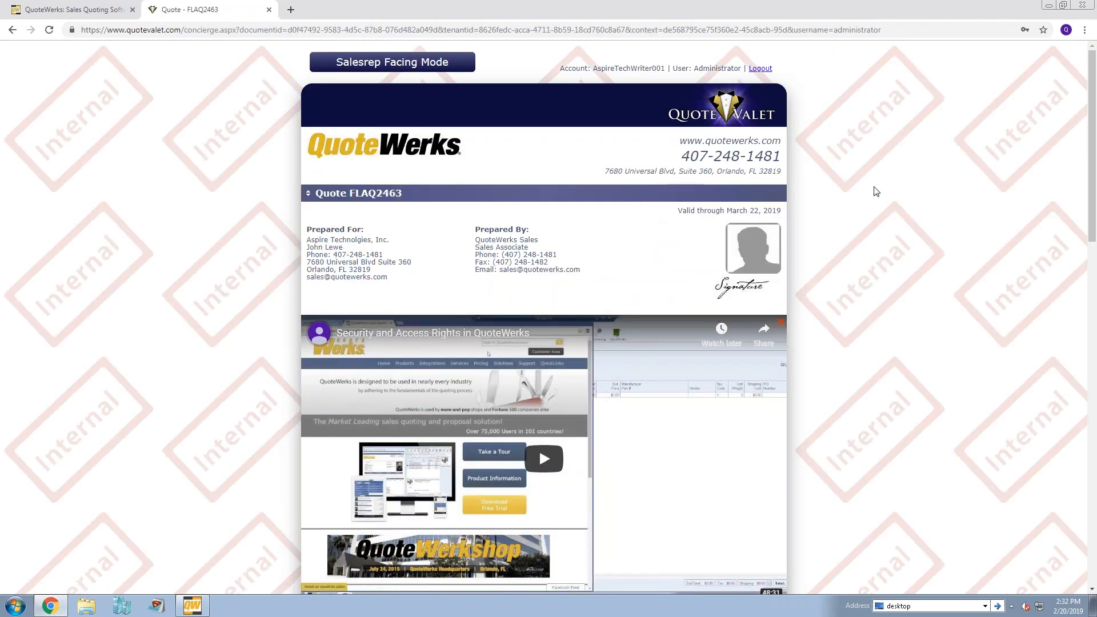
- Submit the reply "Comment answered" to the customer's comment in the Have Questions section
scroll(871, 163, down, 18)
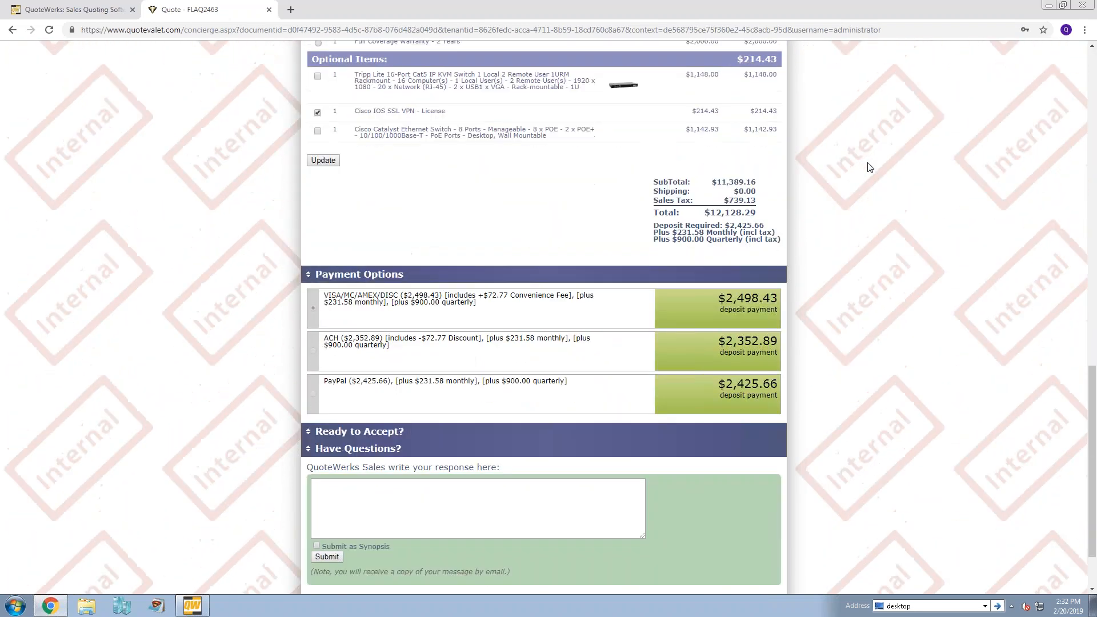
scroll(870, 166, down, 2)
click(402, 426)
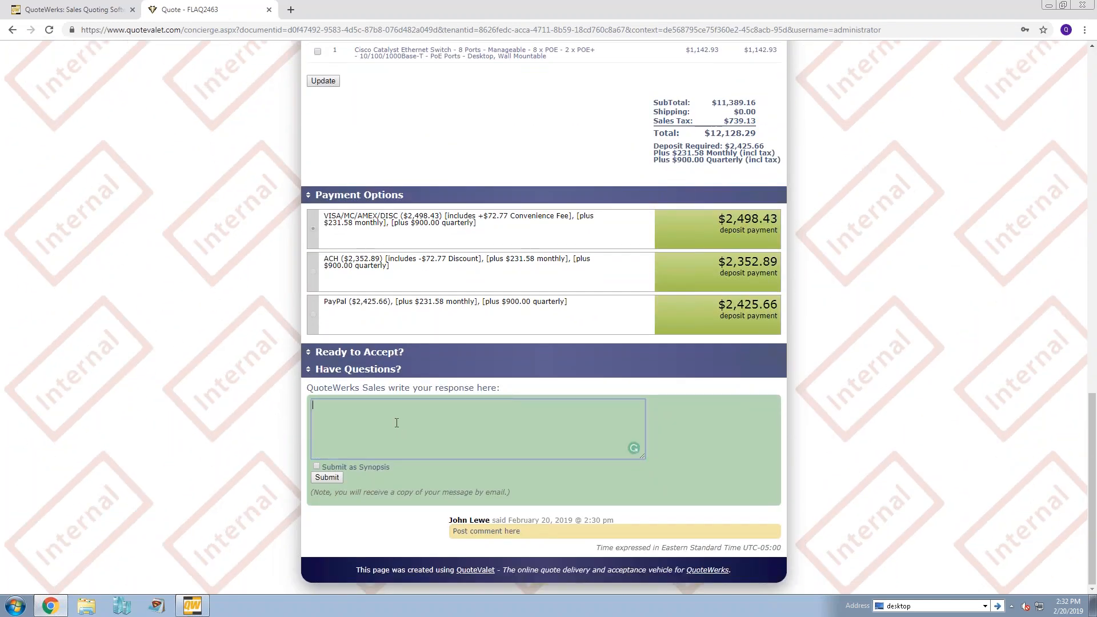
text(Commen)
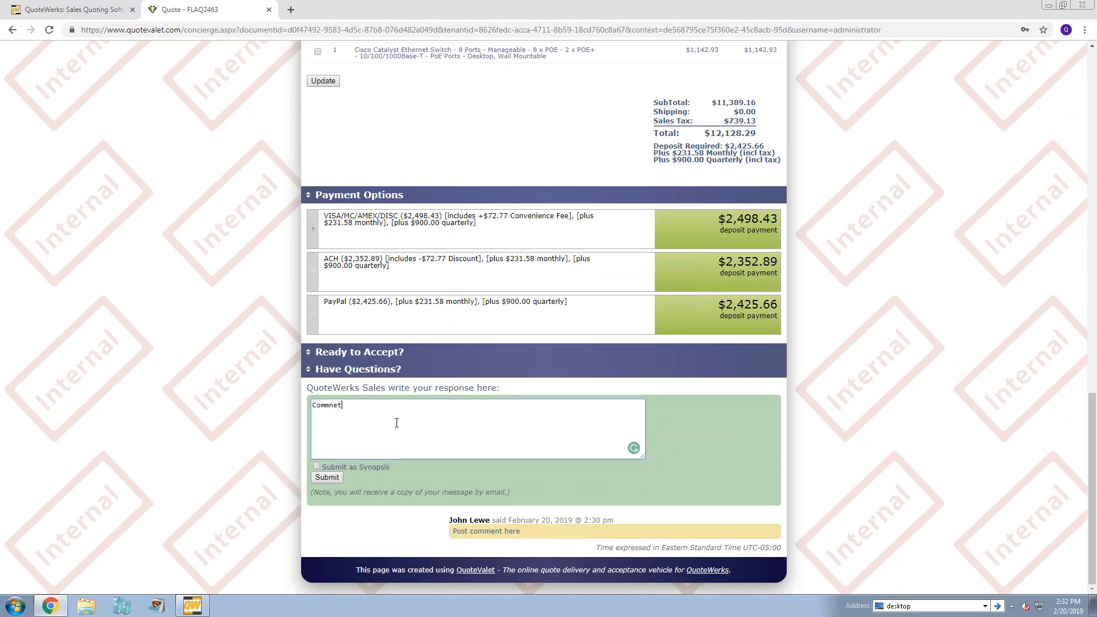
text(t answered)
click(327, 478)
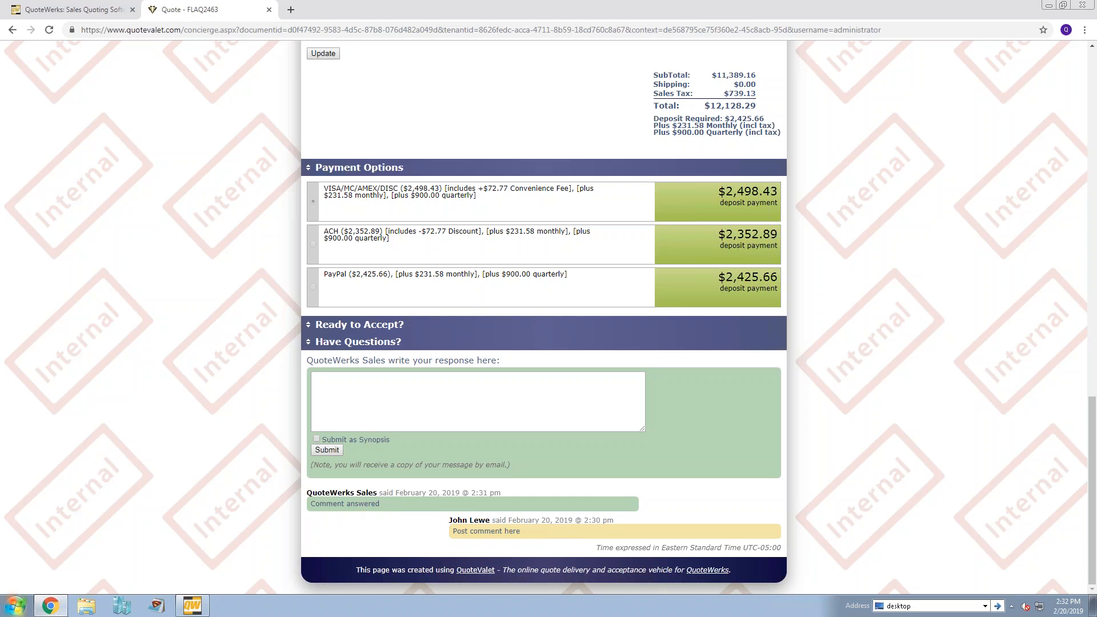
- Close the SalesRep facing page and reopen the copied customer page URL in a new Chrome tab
click(270, 10)
click(154, 10)
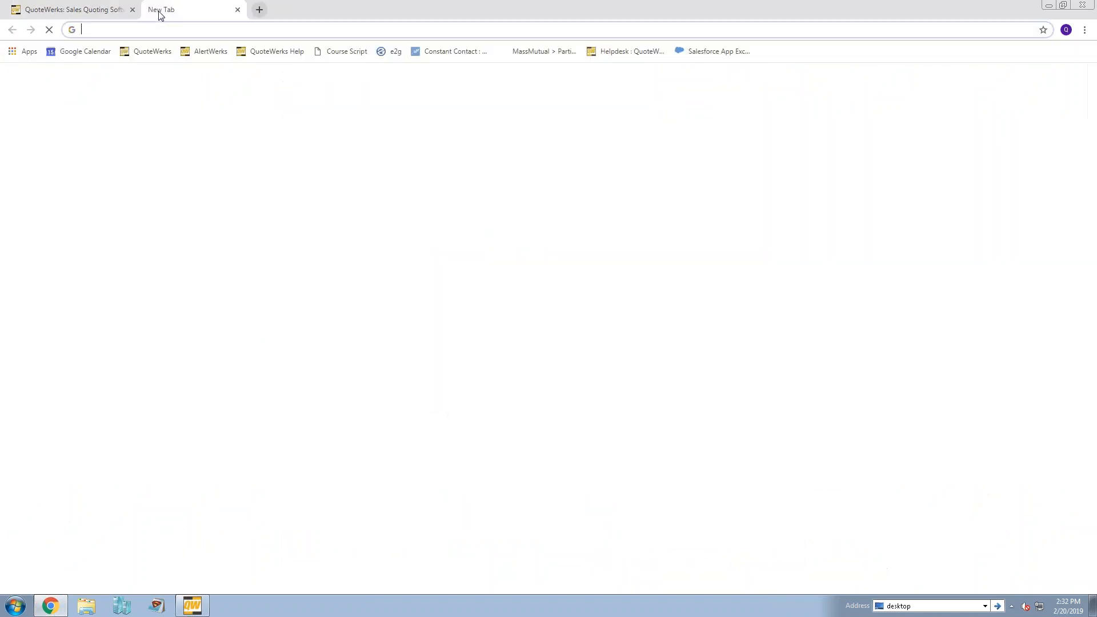
key(ctrl+v)
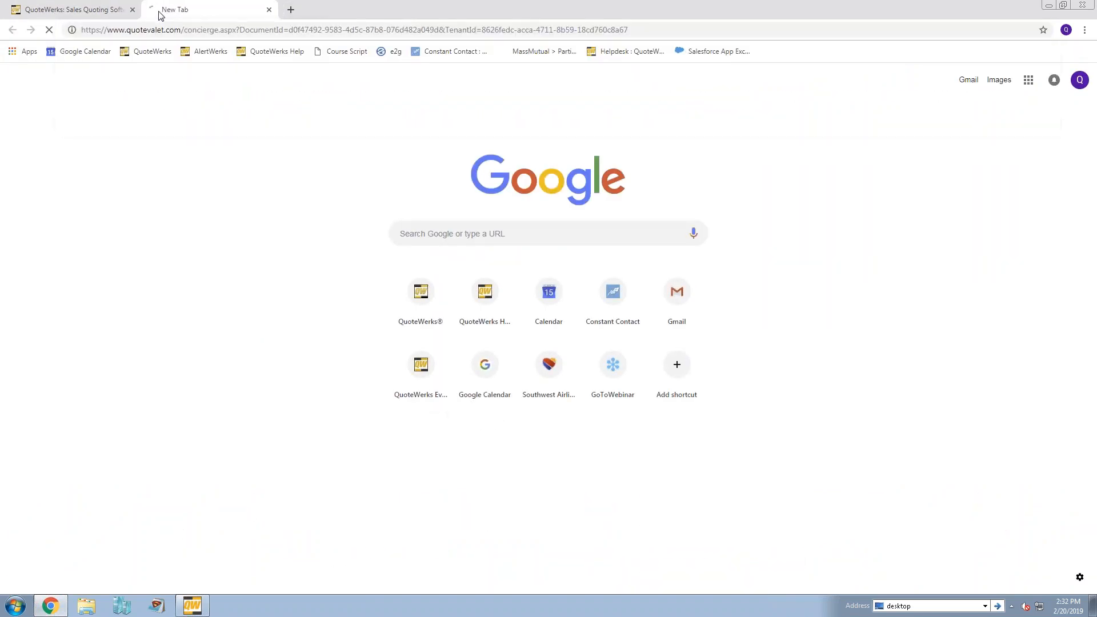
key(Return)
- Switch to QuoteWerks, refresh the quote's QuoteValet activity, acknowledge the applied selections, and review the two newest entries
click(193, 606)
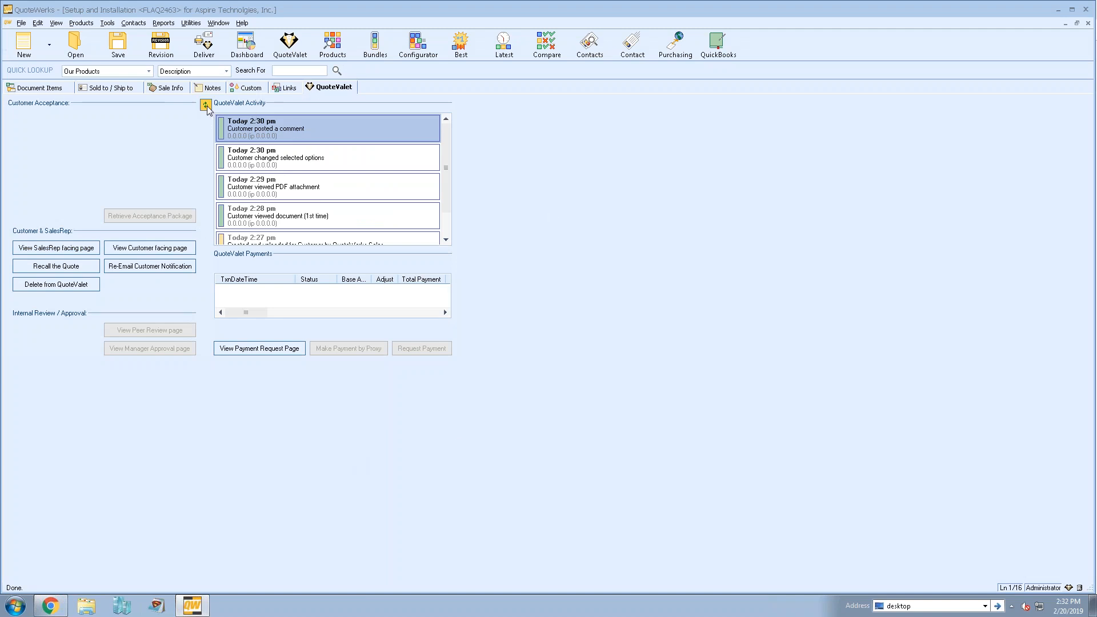
click(206, 106)
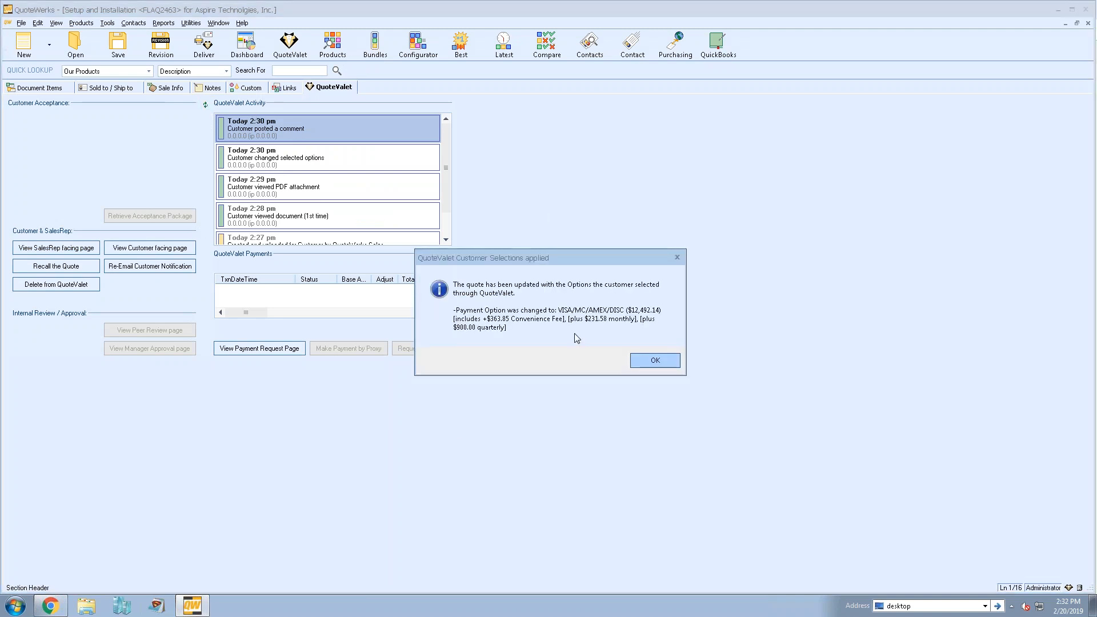
click(661, 364)
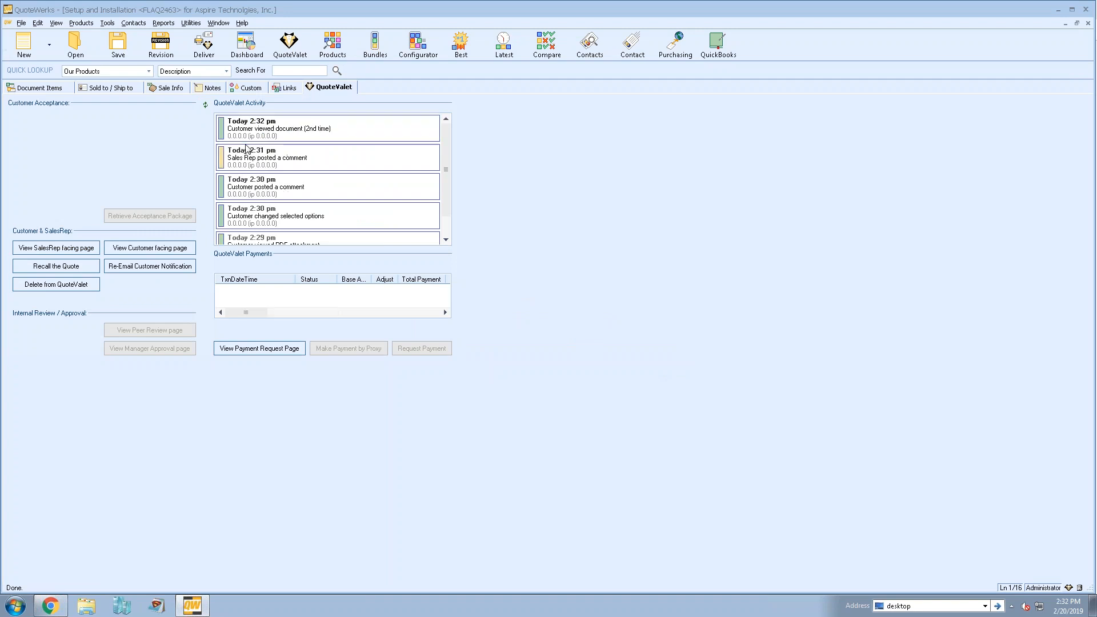
click(280, 161)
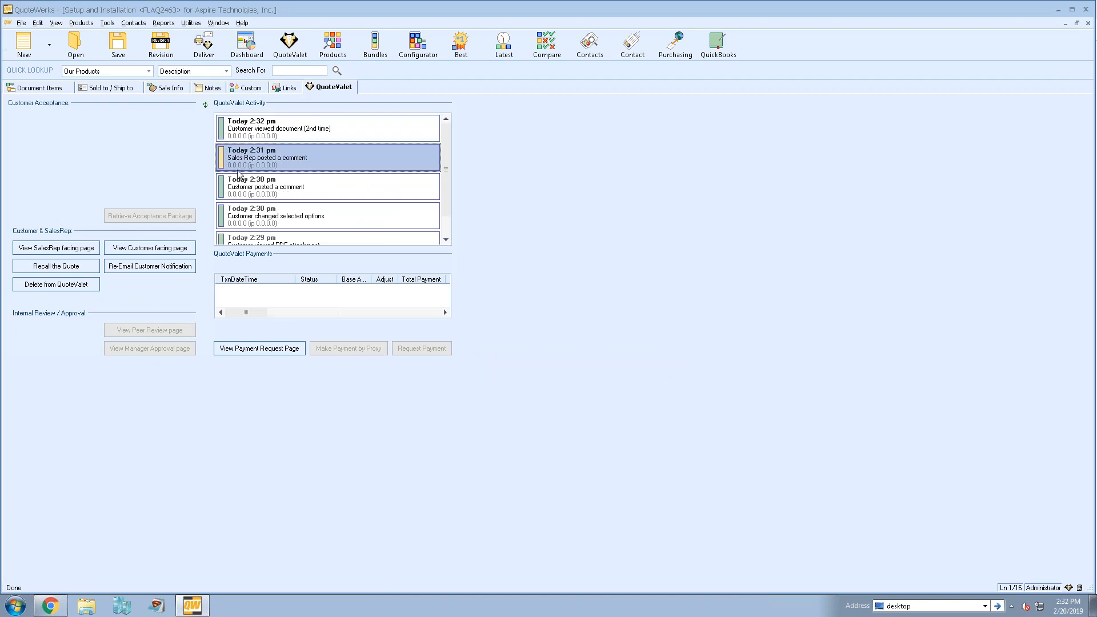
click(273, 132)
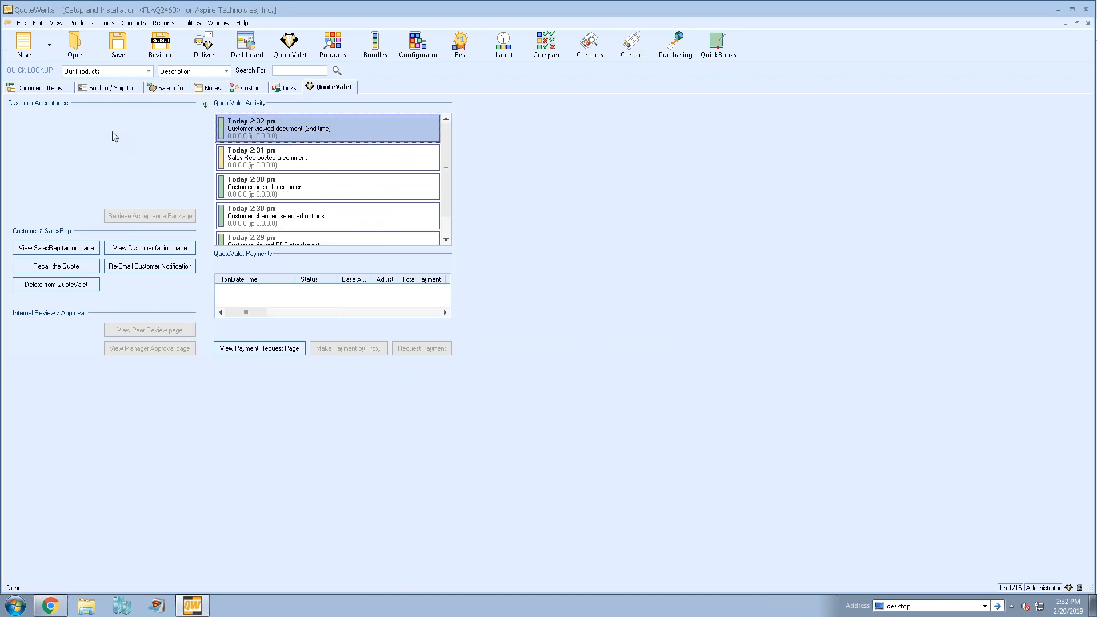
- Review the customer comment, sales rep comment and second document view entries in the QuoteValet activity list
click(256, 191)
click(276, 157)
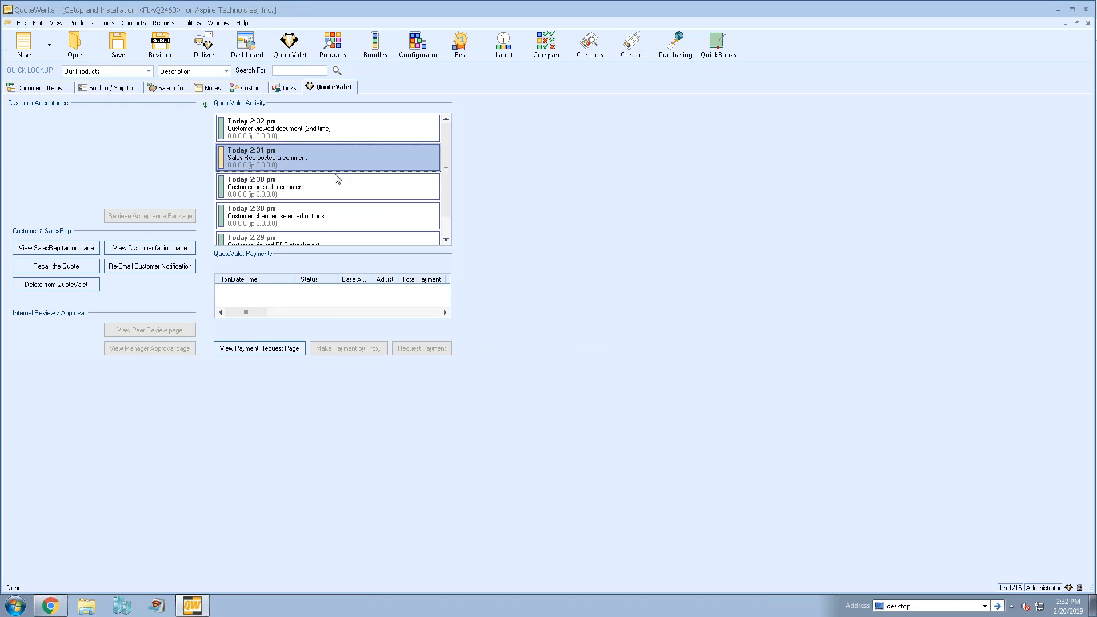
click(278, 194)
click(274, 160)
click(289, 131)
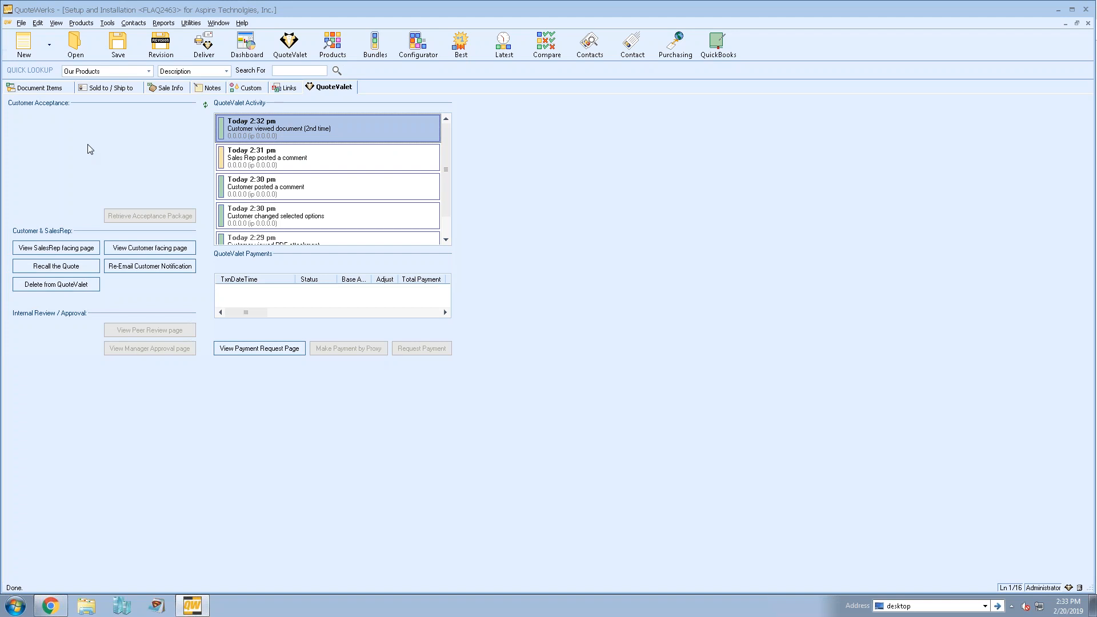
- Preview the e-mail for re-sending the customer notification and close it without sending
click(161, 268)
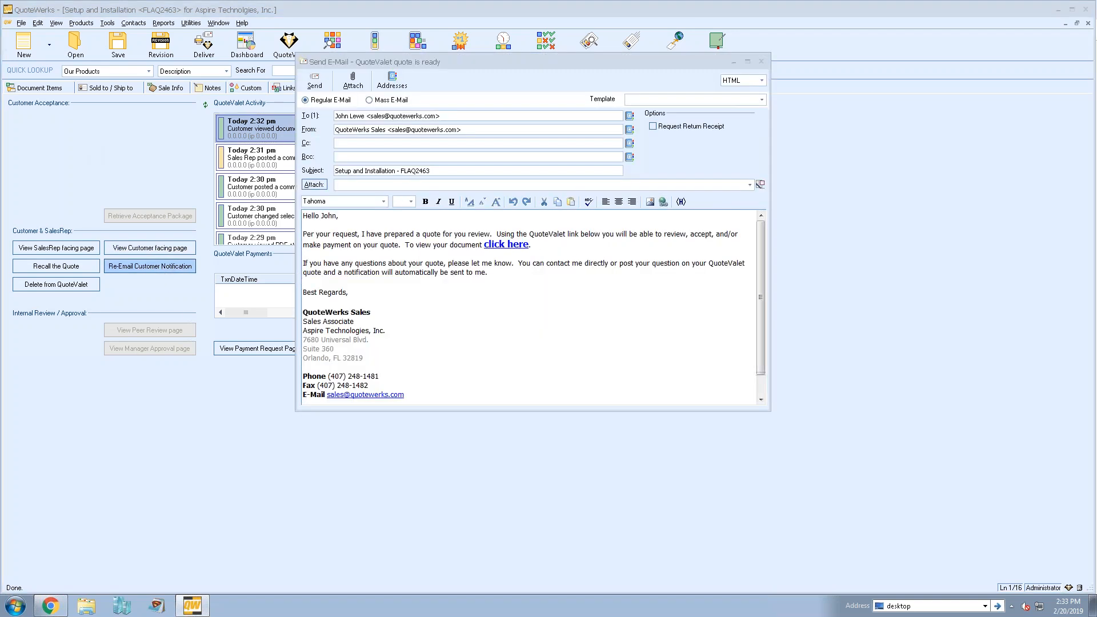
click(761, 62)
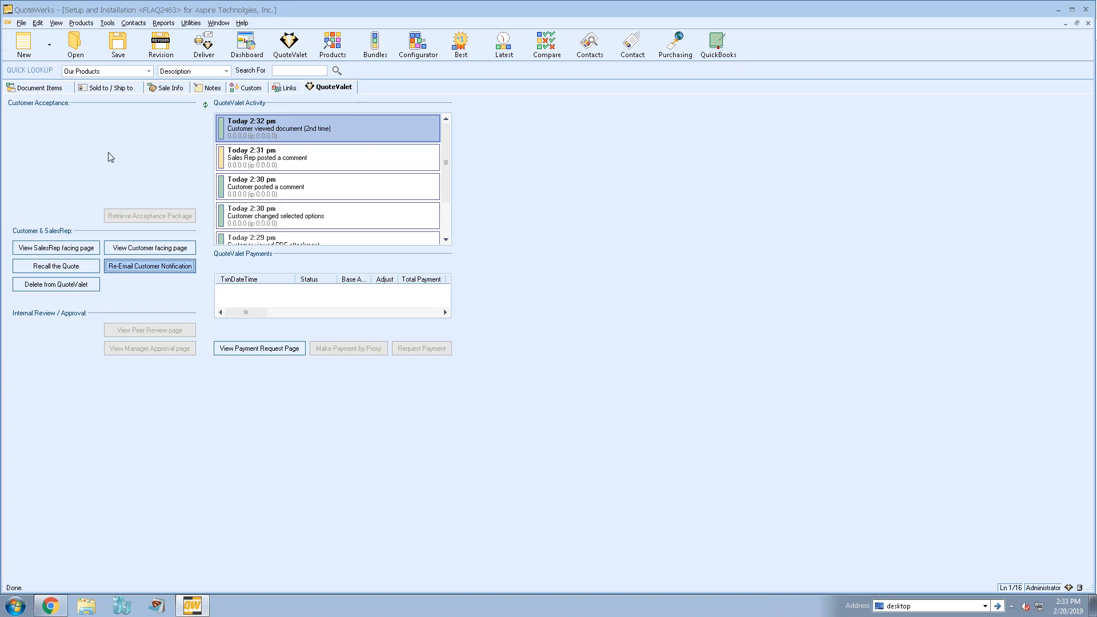
- Switch to the customer page in Chrome, agree to the terms and conditions, and enter the PO number under Ready to Accept
click(52, 600)
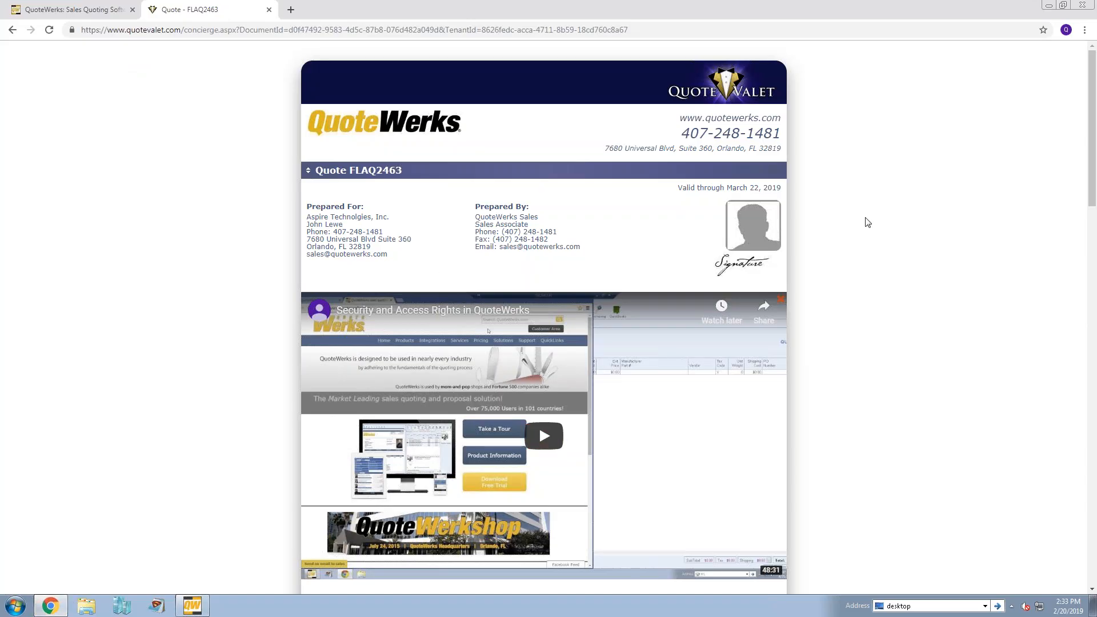
scroll(867, 222, down, 7)
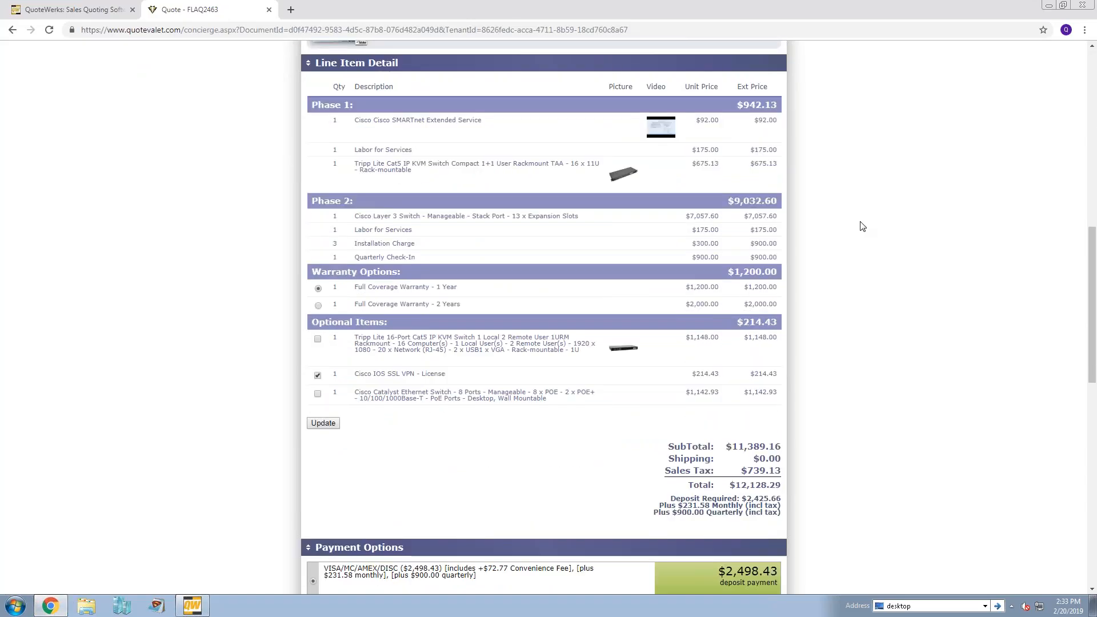
scroll(864, 224, down, 4)
scroll(864, 212, down, 3)
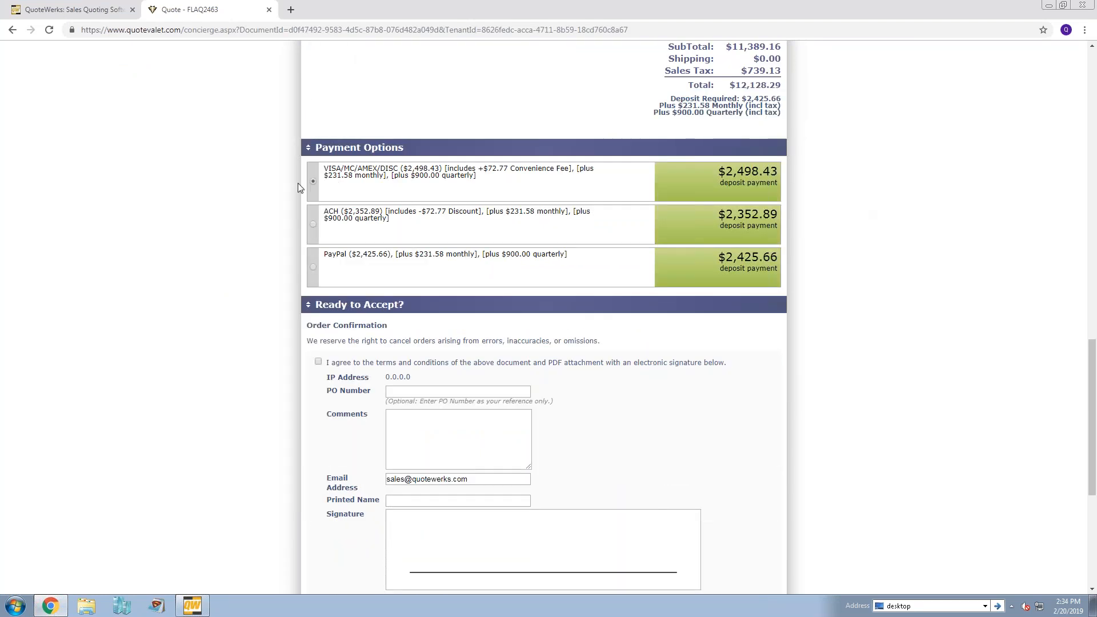
scroll(255, 250, down, 3)
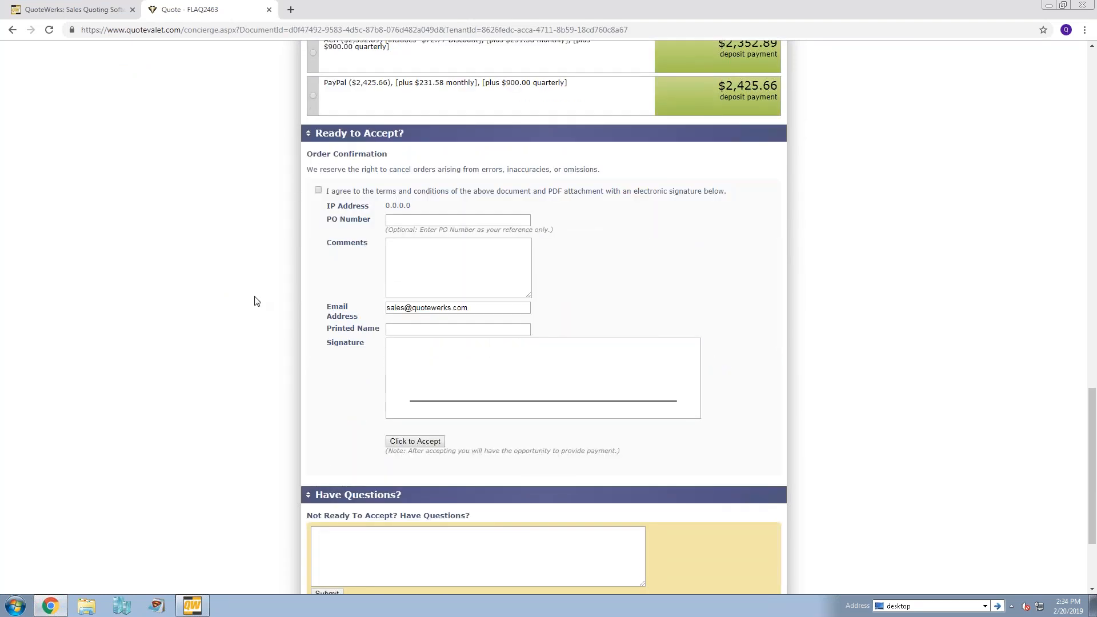
click(318, 190)
click(402, 221)
text(123#)
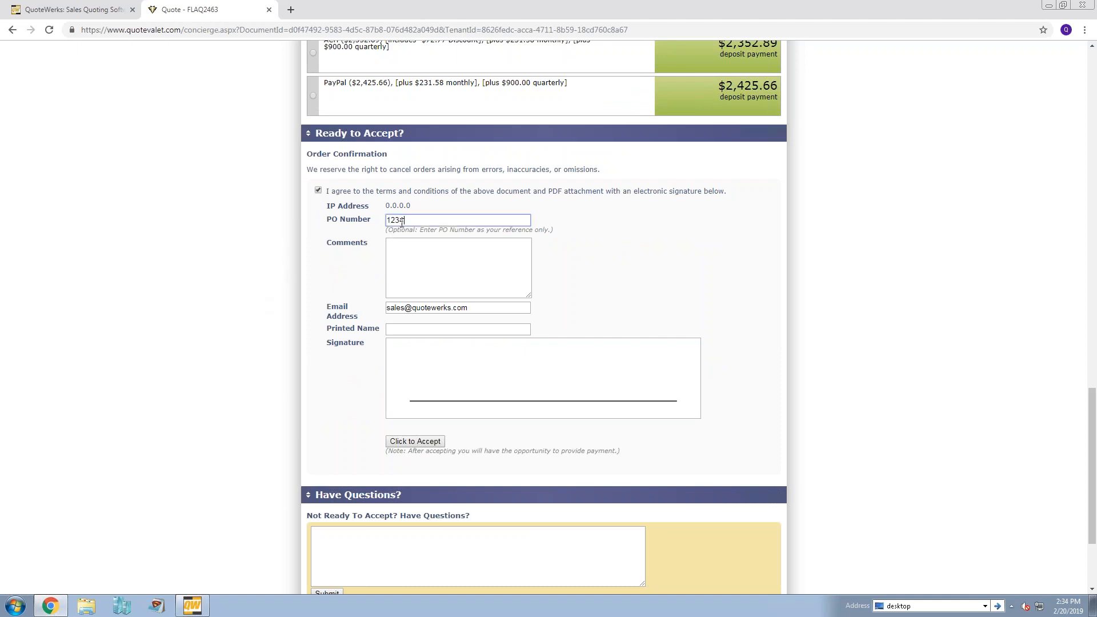
- Enter the order comment "please use our MC on file. NOT the VISA" in the acceptance form
click(419, 260)
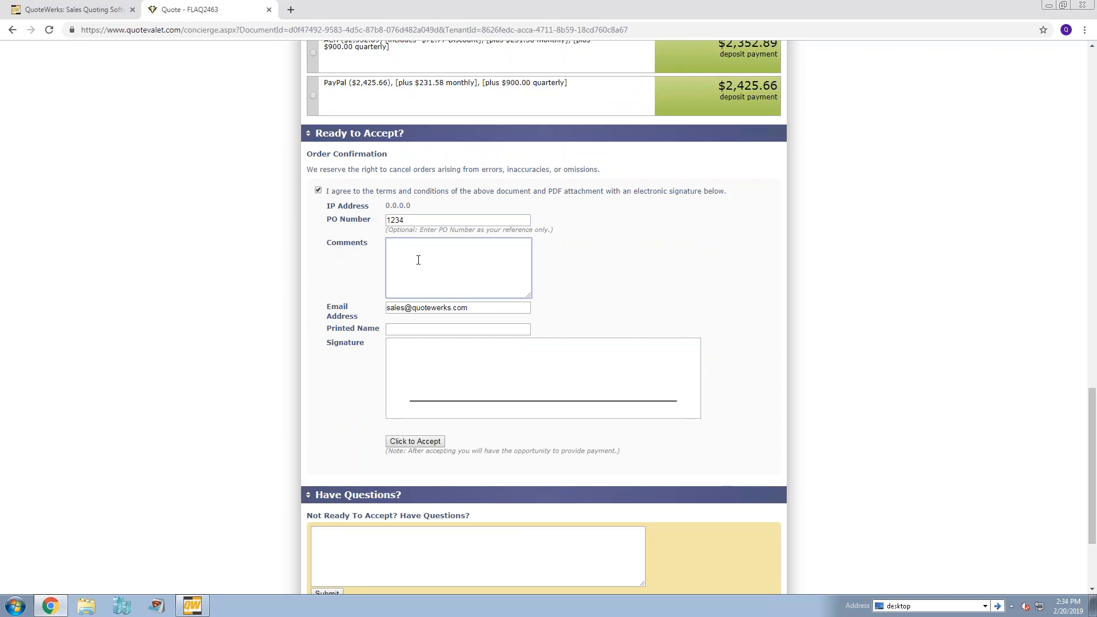
text(please use our MC on file. NOT THEV)
key(BackSpace)
key(BackSpace)
key(BackSpace)
key(BackSpace)
text(the VISA)
- Fill in the signer's printed name, draw a freehand signature above the signature line, and submit the quote acceptance
click(415, 330)
click(408, 323)
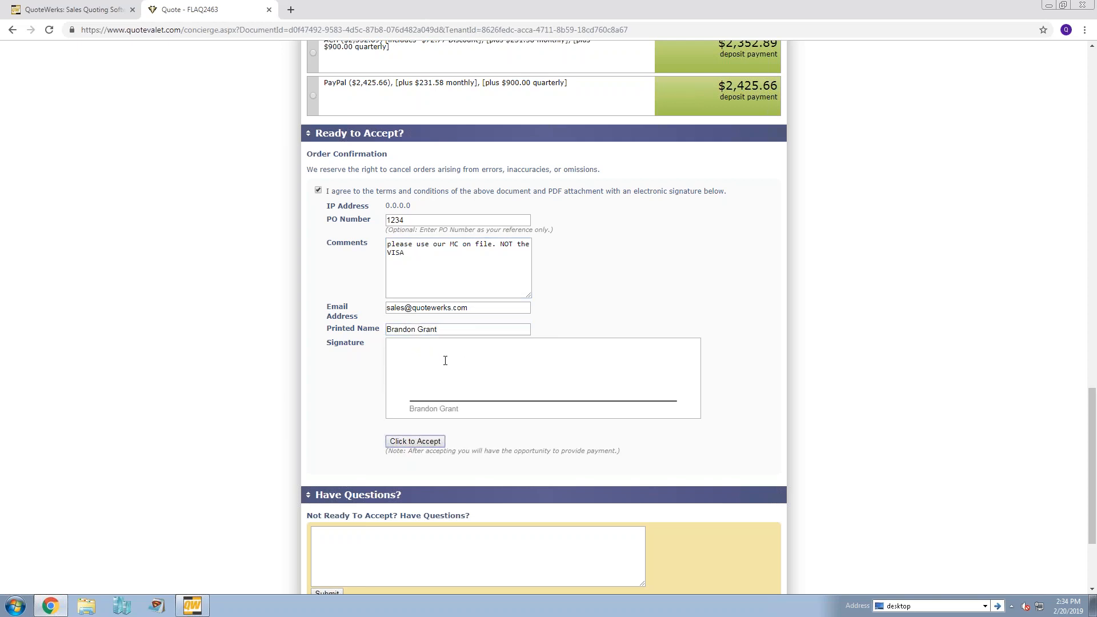
mouse_move(419, 388)
mouse_down()
mouse_move(582, 365)
mouse_move(616, 384)
mouse_up()
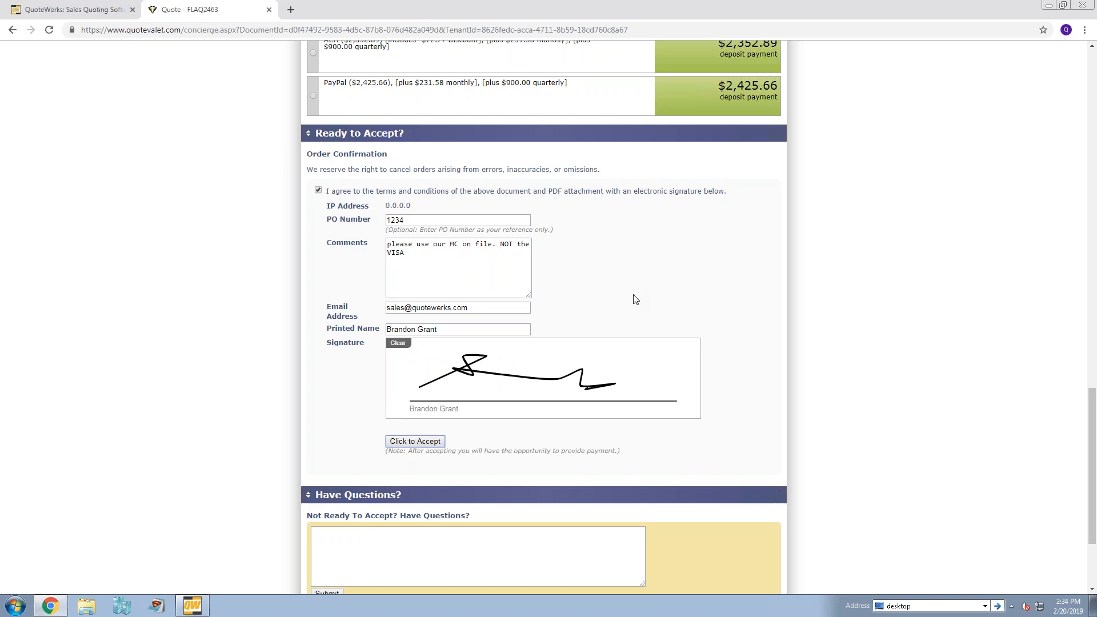
click(422, 442)
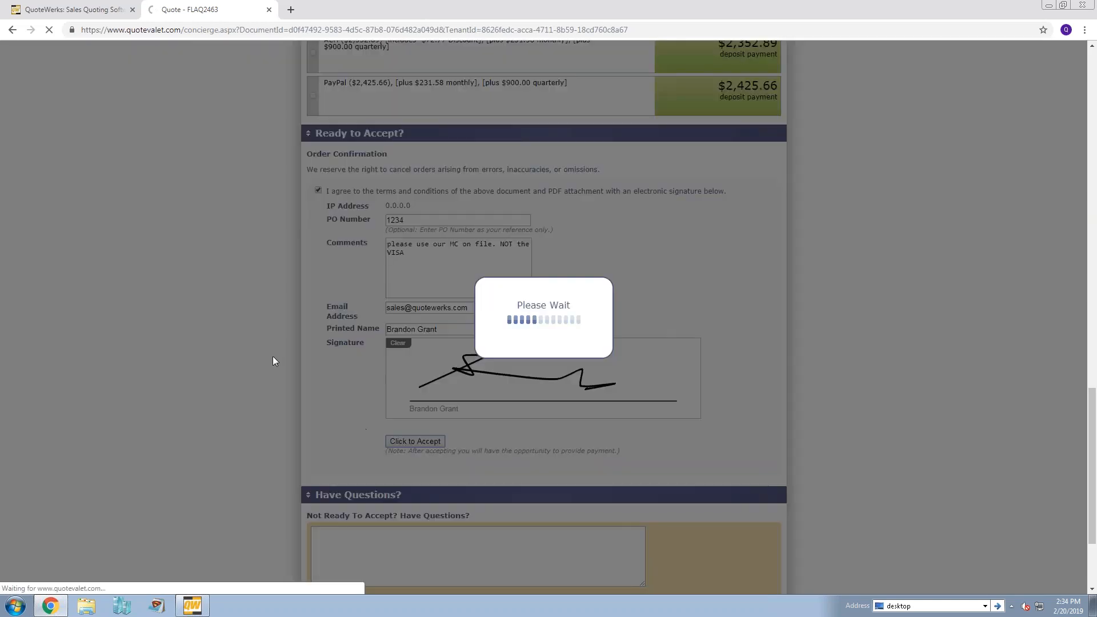
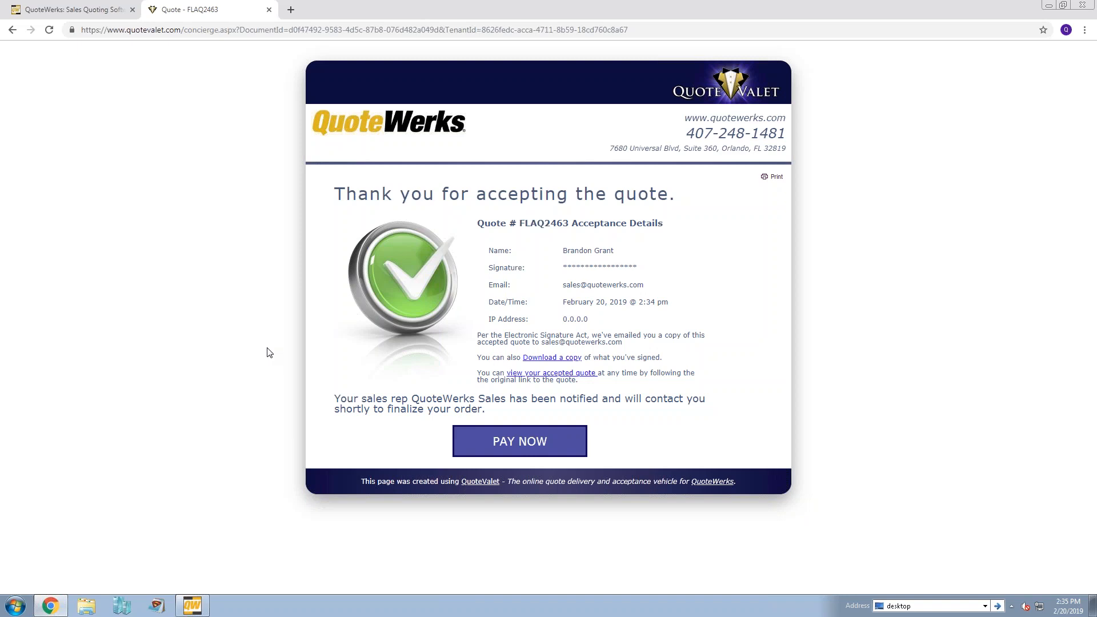
- Open the online payment page for the accepted quote and review the deposit amount and available payment options
click(519, 450)
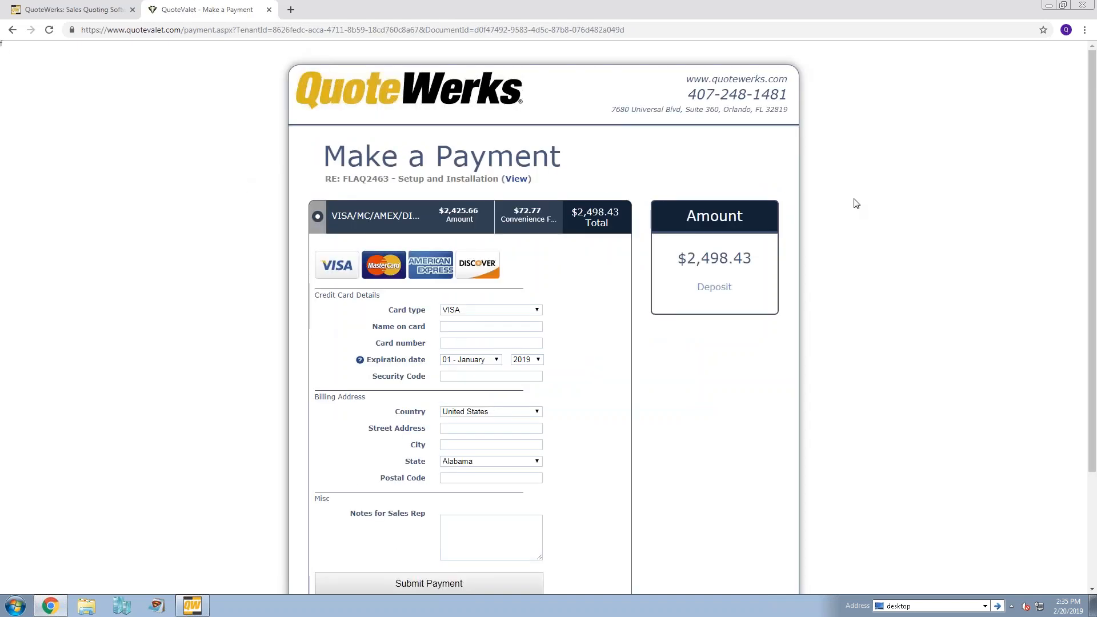
scroll(858, 203, down, 1)
scroll(858, 203, down, 1)
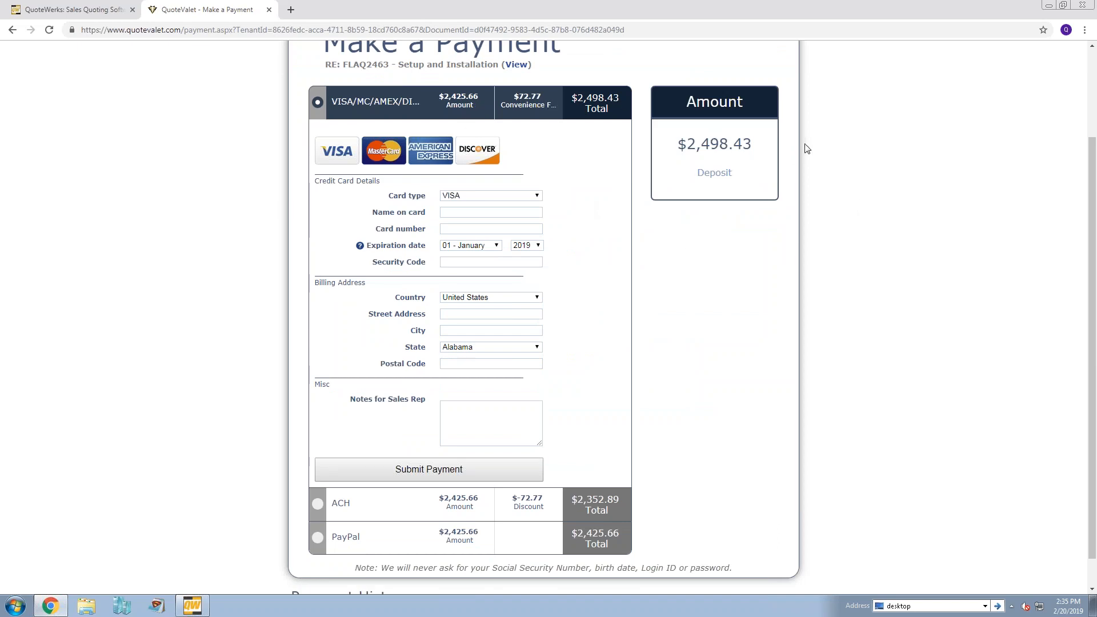
scroll(723, 223, down, 1)
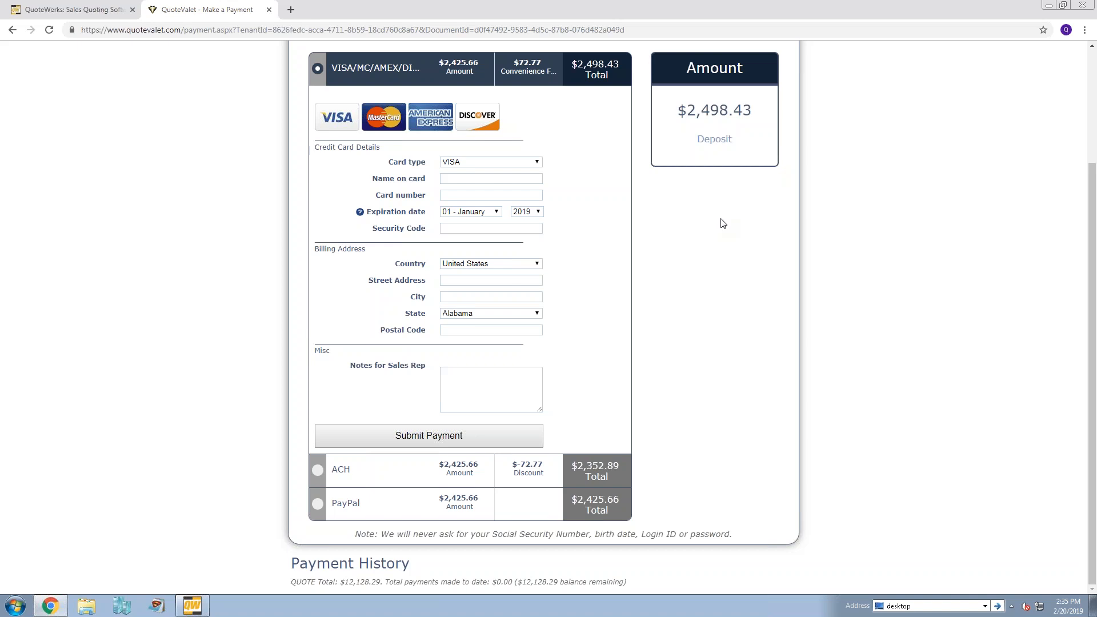
- Examine the ACH payment option's form, and return to the VISA/MC/AMEX/DISC option
click(318, 469)
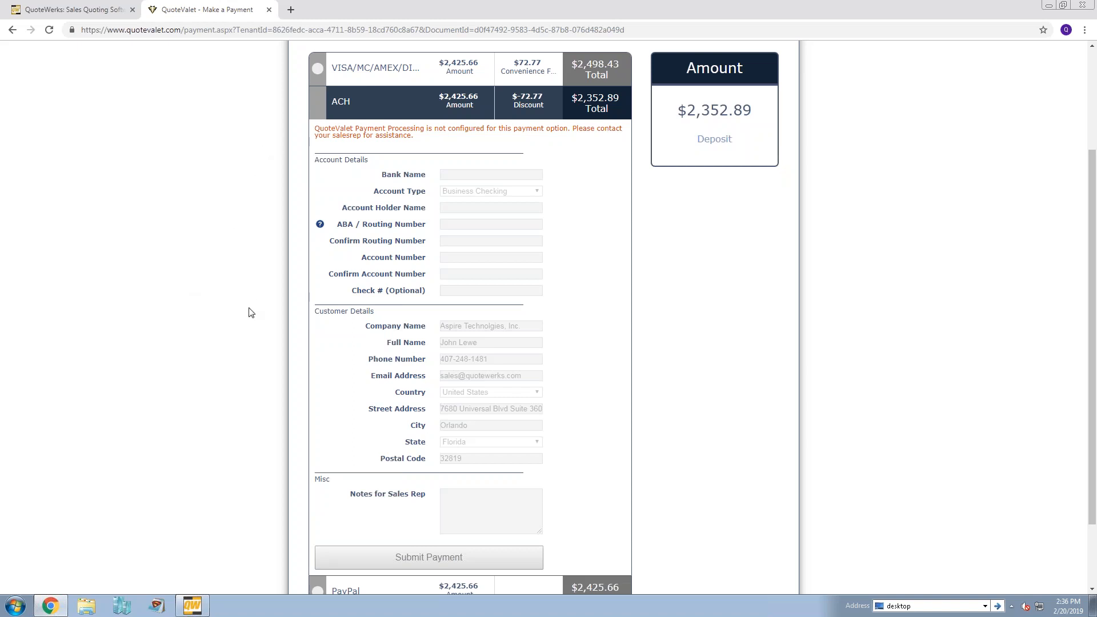
scroll(248, 313, down, 1)
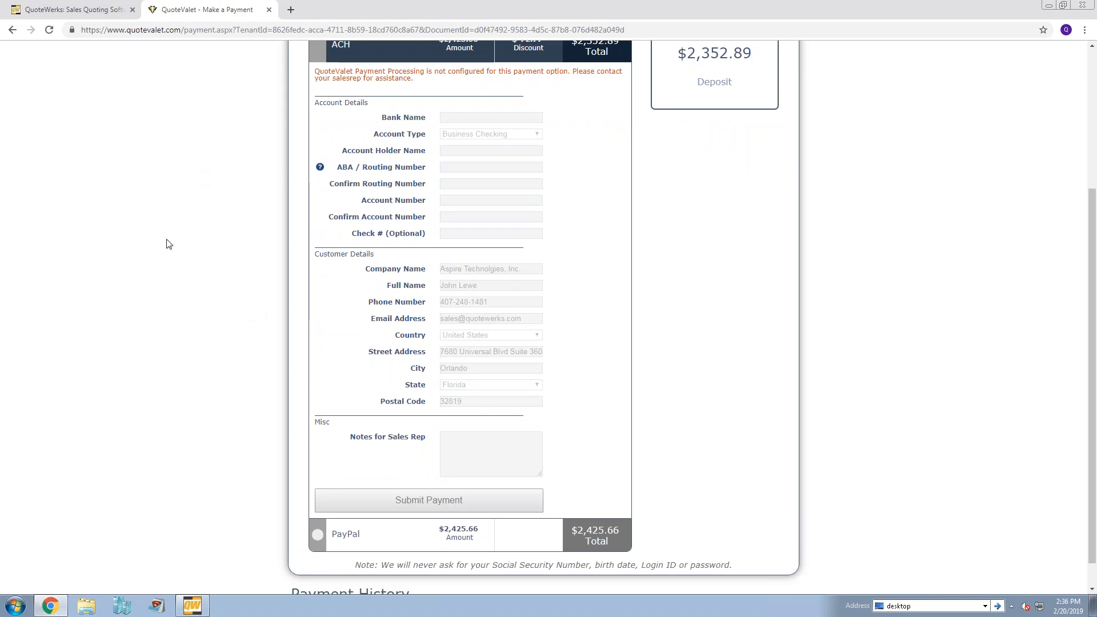
scroll(187, 240, up, 1)
scroll(186, 241, down, 1)
scroll(186, 240, up, 2)
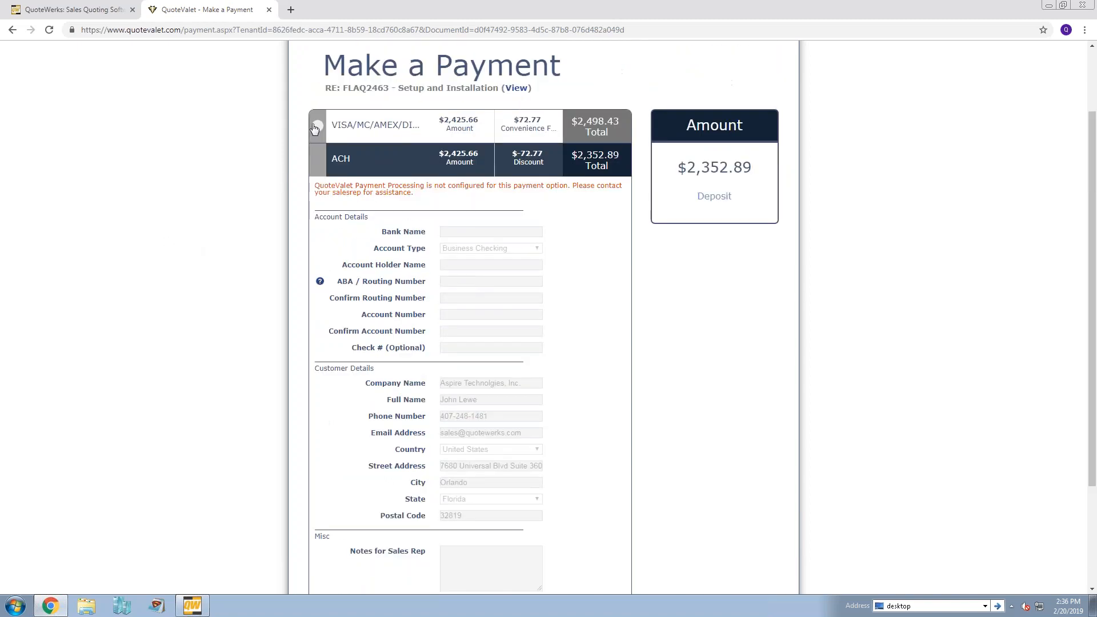
click(316, 127)
scroll(207, 249, down, 1)
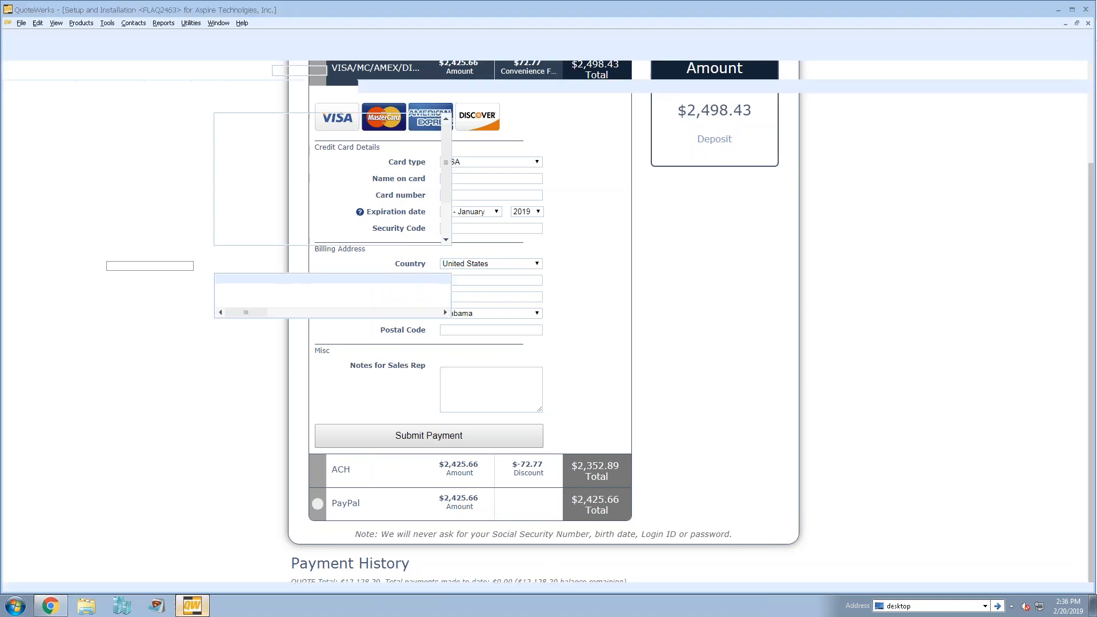
- Switch to QuoteWerks, compare the activity of quotes FLAQ2456 and FLAQ2463 in the QuoteValet Dashboard, and close the dashboard
click(192, 606)
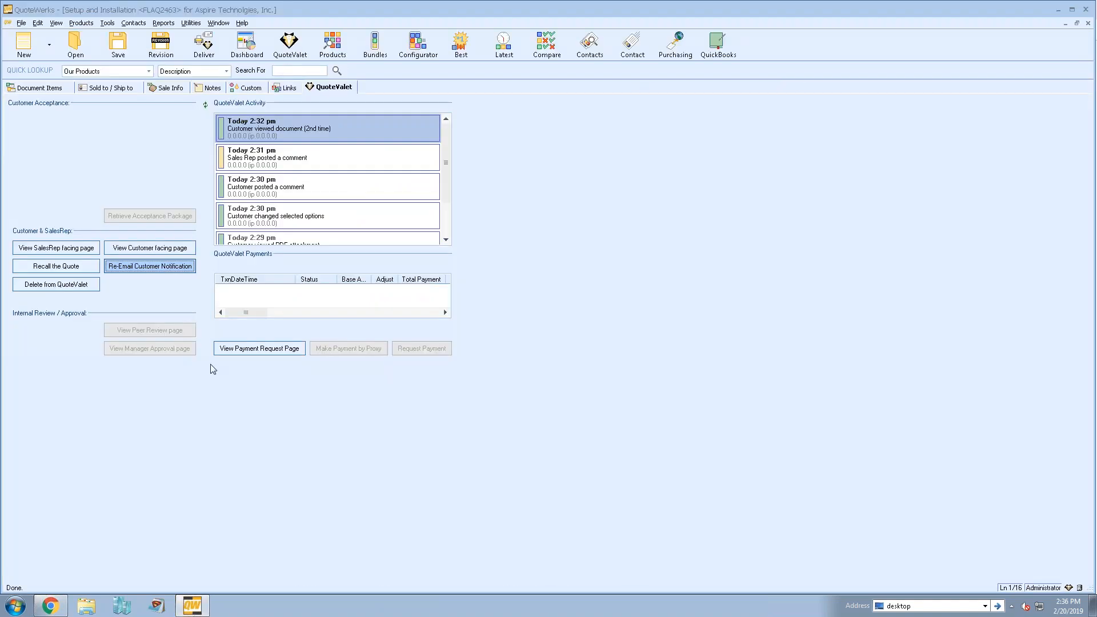
click(57, 92)
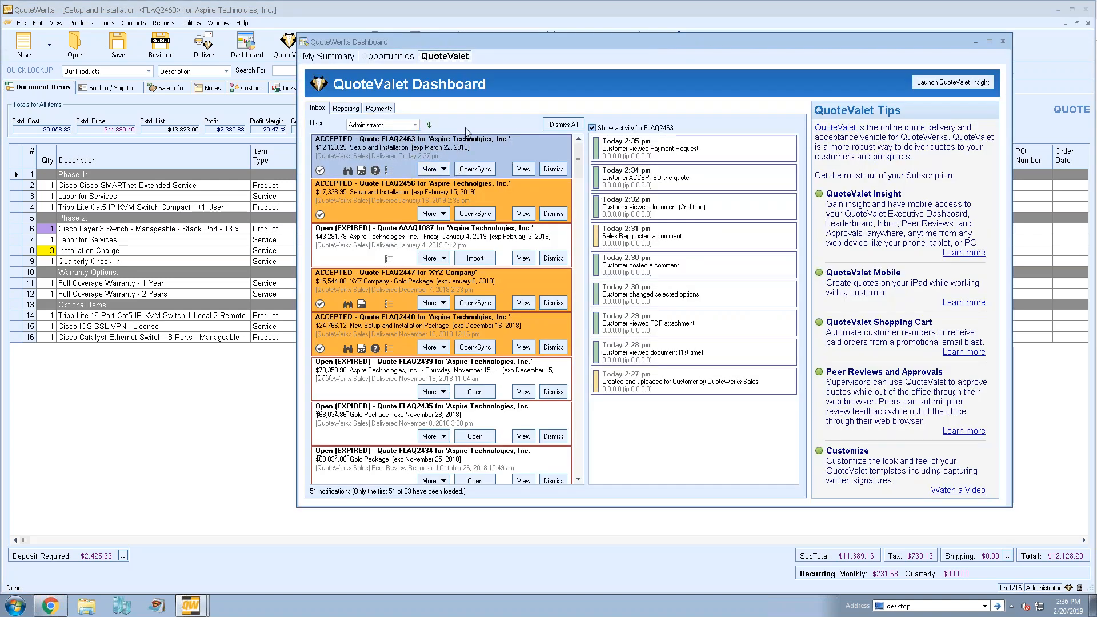
click(393, 192)
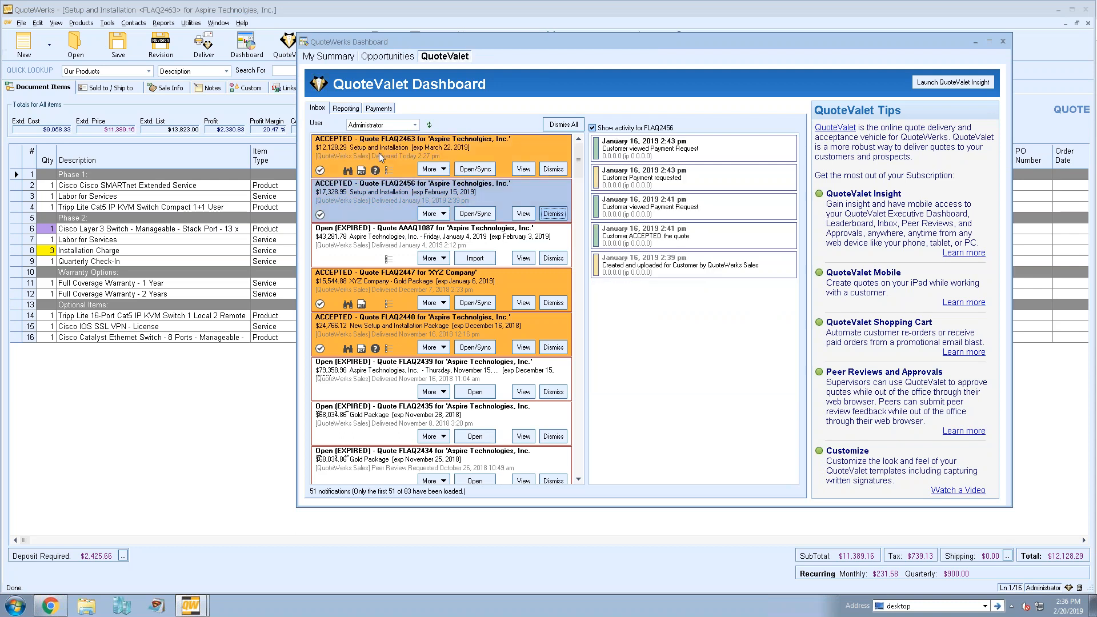
click(428, 156)
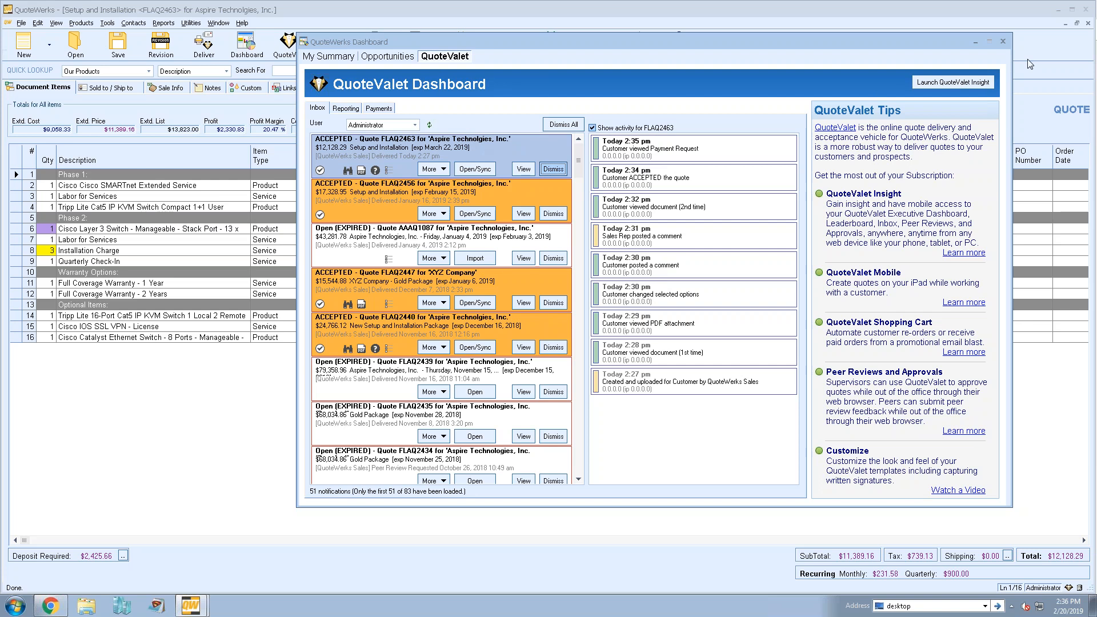
click(1003, 42)
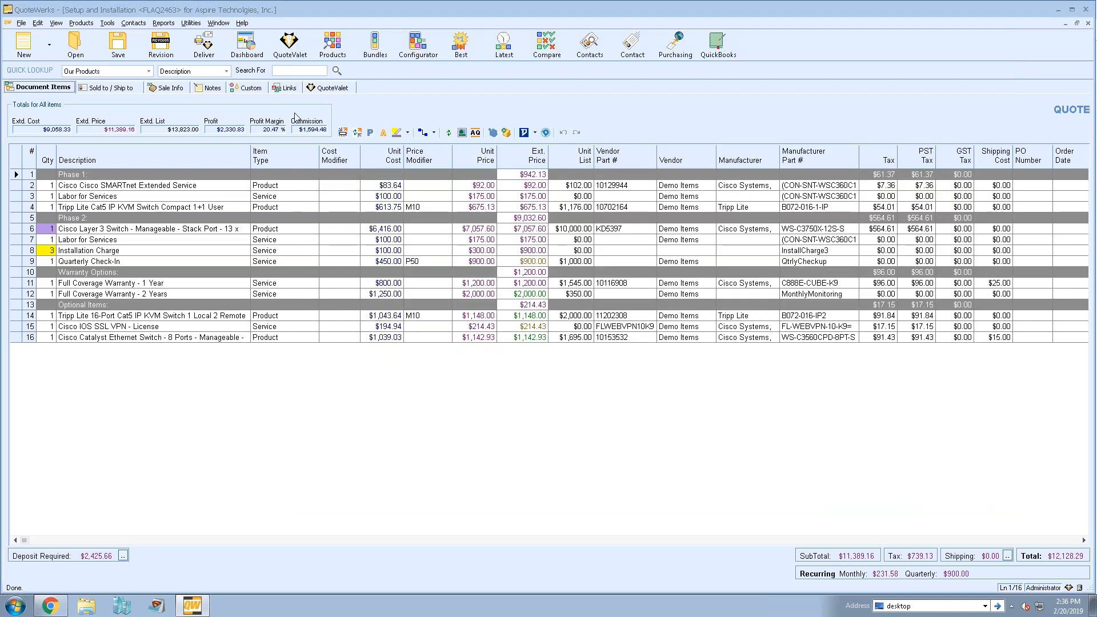
- Acknowledge the customer's selections applied to the quote, override the approval requirement, and cancel the conversion to an order
click(172, 88)
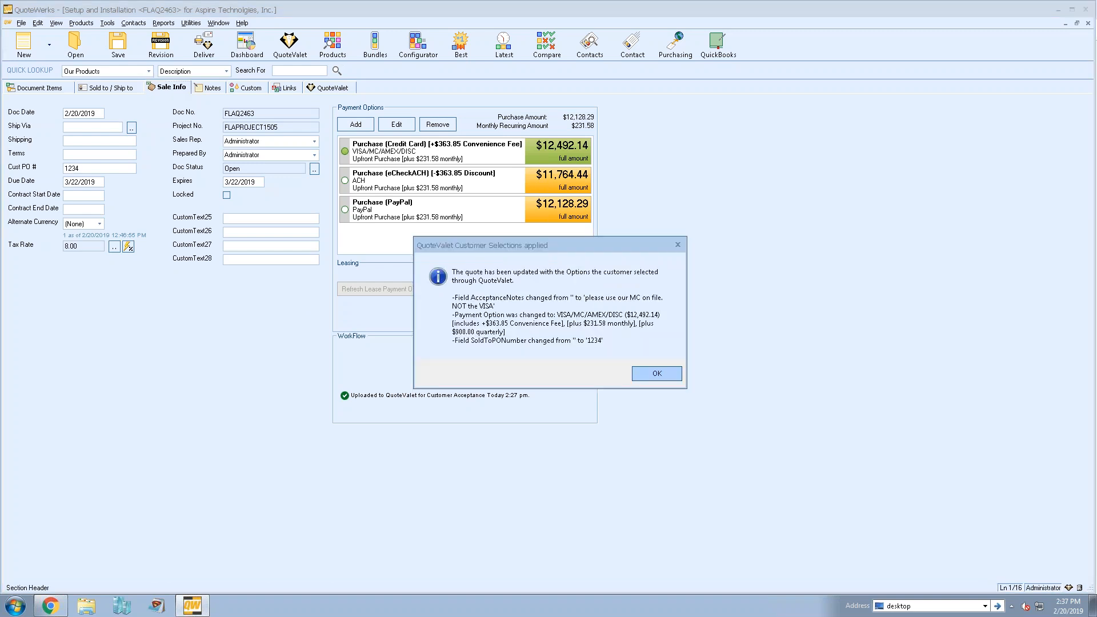
click(657, 373)
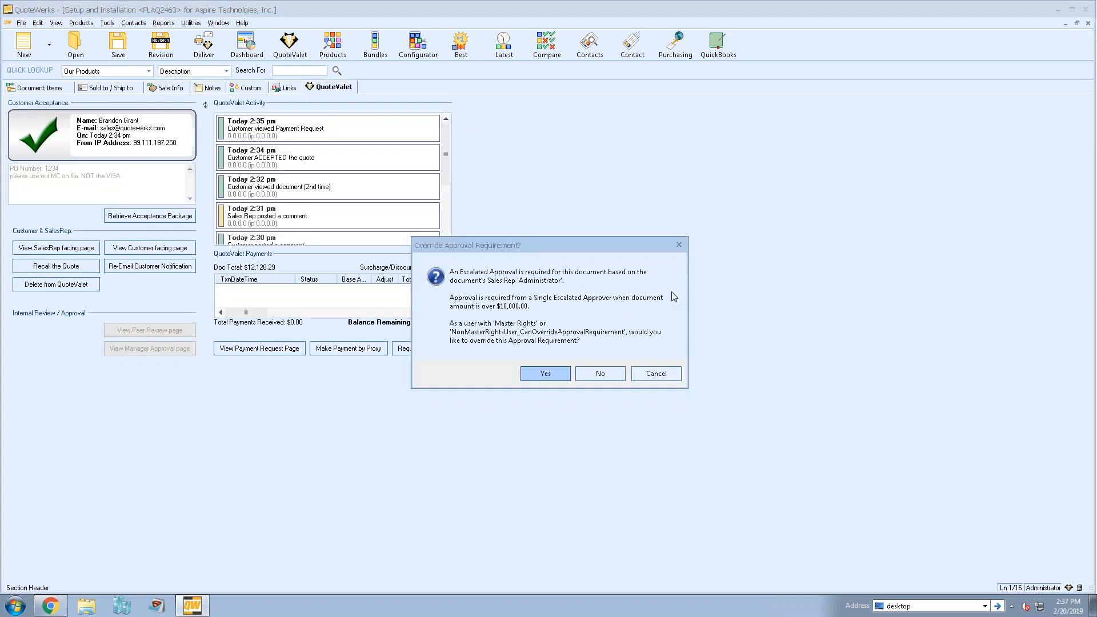
click(546, 371)
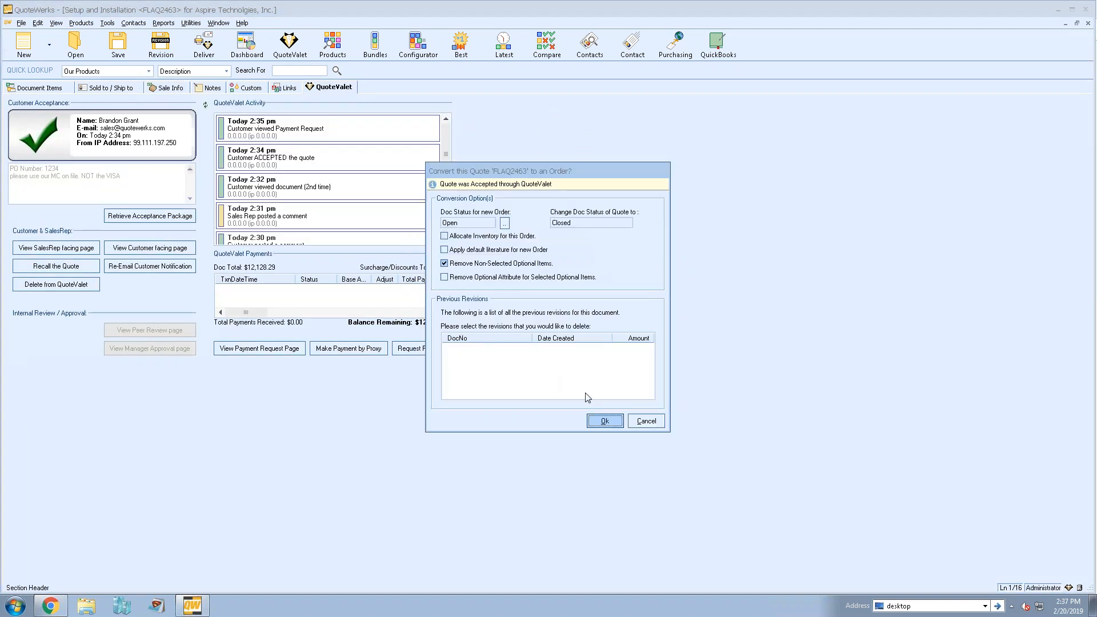
click(647, 421)
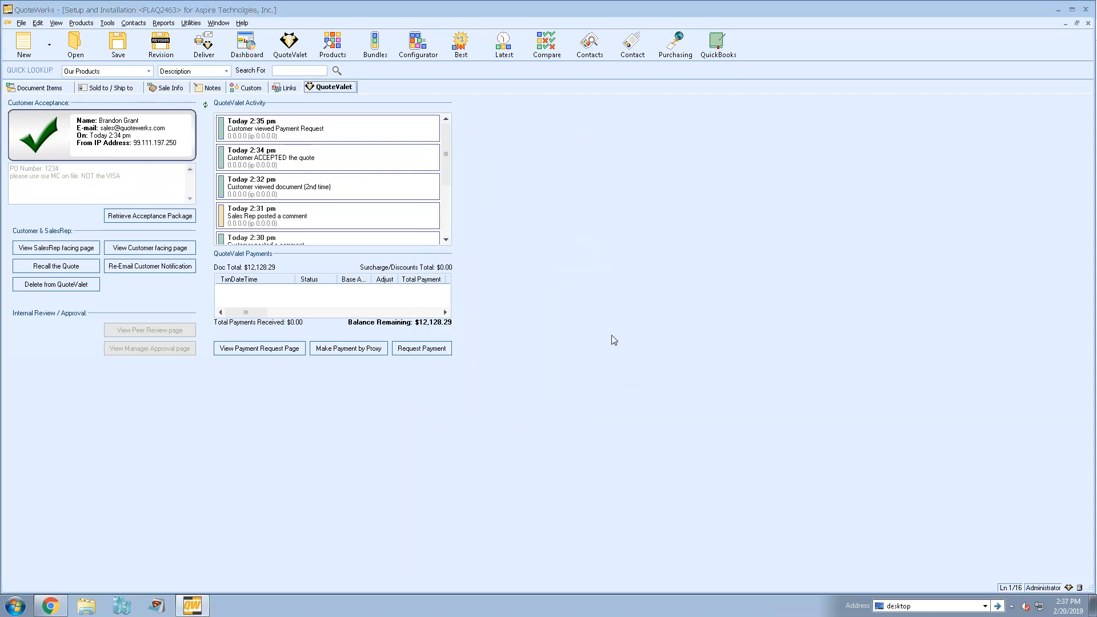
- Preview the e-mail that resends the existing deposit payment request and close it without sending
click(444, 353)
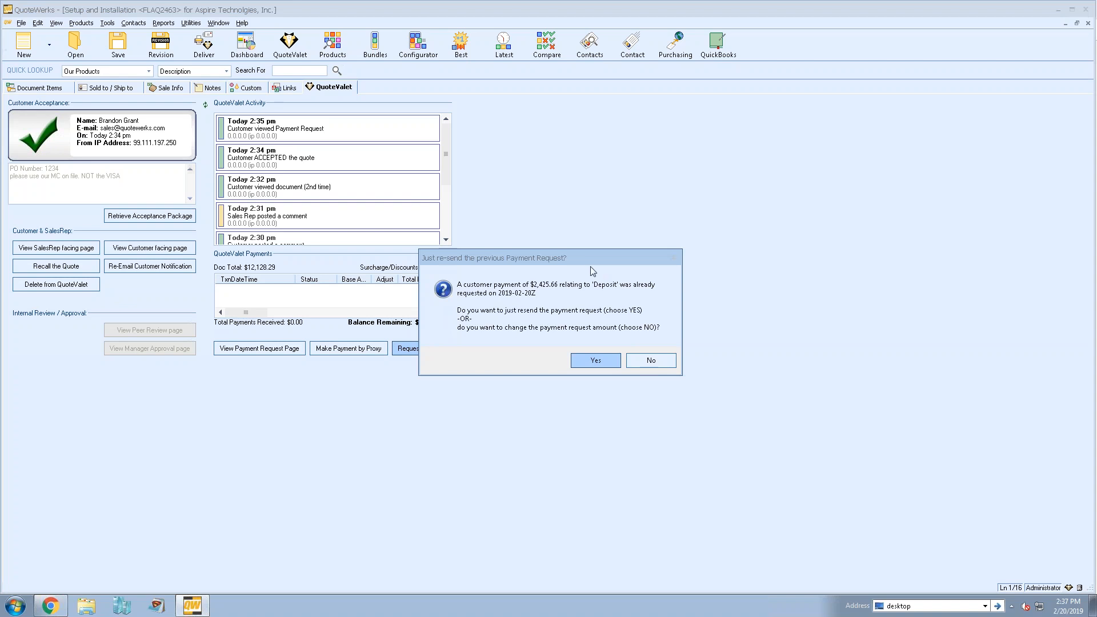
click(594, 360)
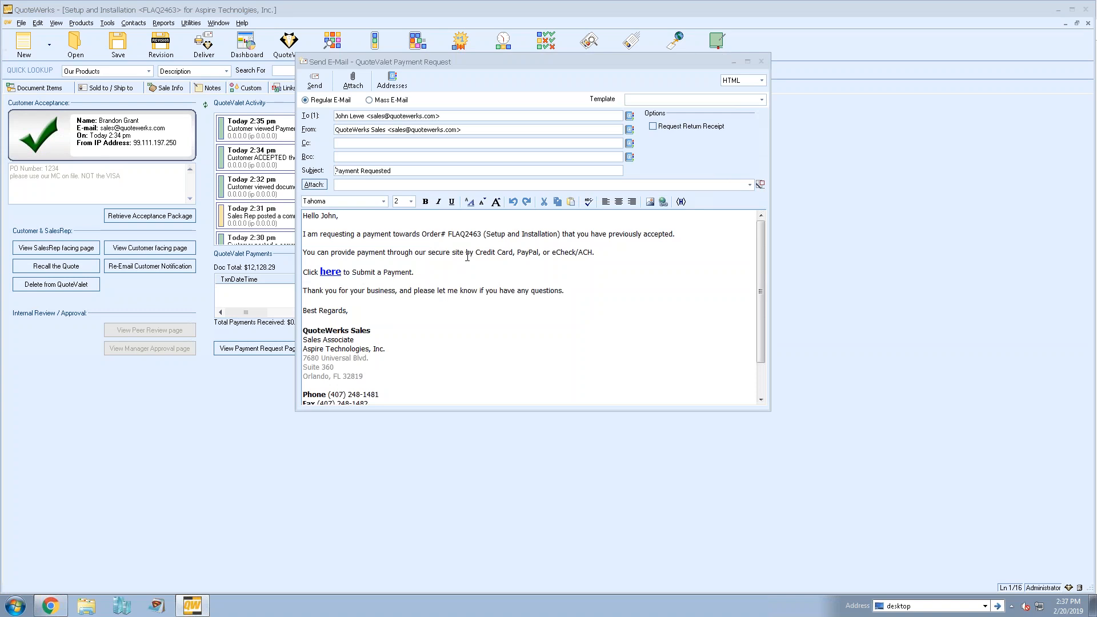
click(761, 61)
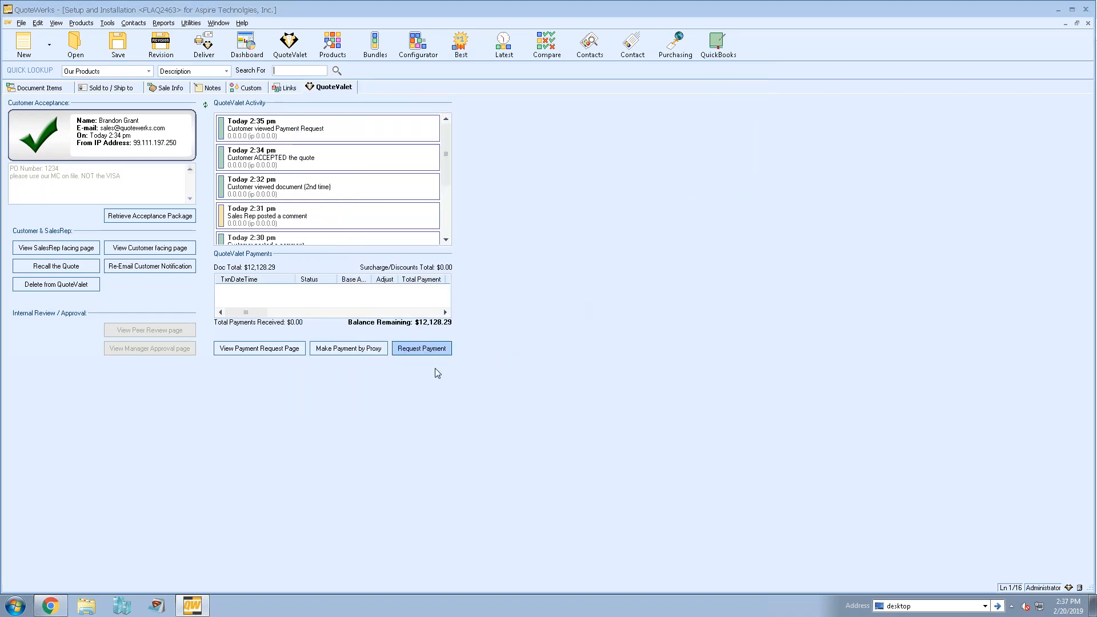
- Request a changed deposit payment of 3425.66 from the customer, with PayPal removed from the allowed payment types
click(415, 353)
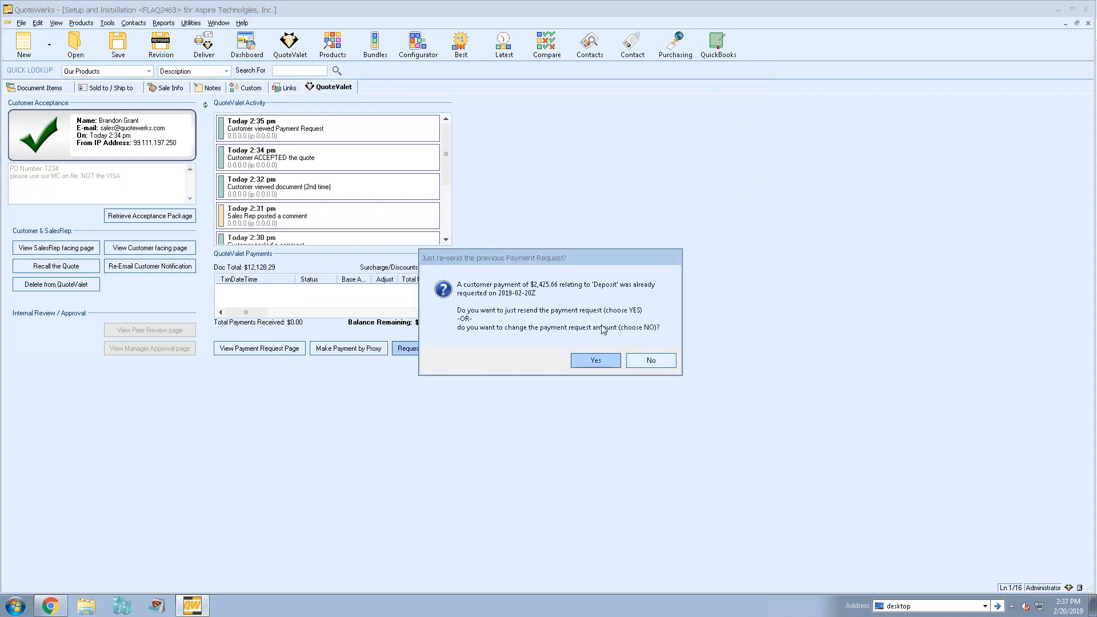
click(652, 360)
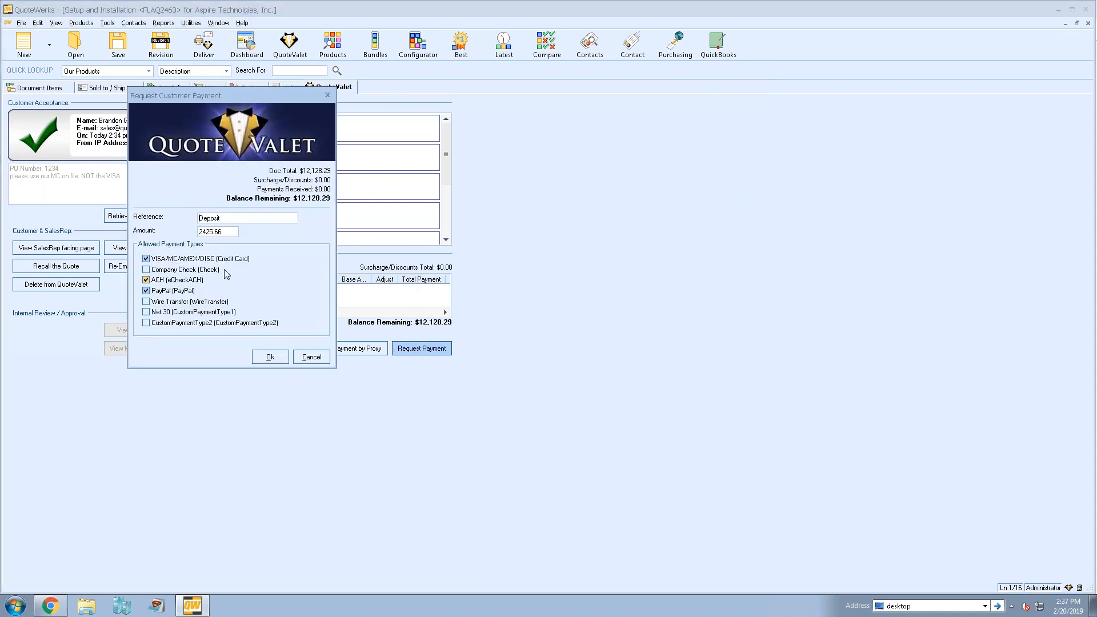
click(202, 232)
key(BackSpace)
text(3)
click(147, 291)
click(270, 358)
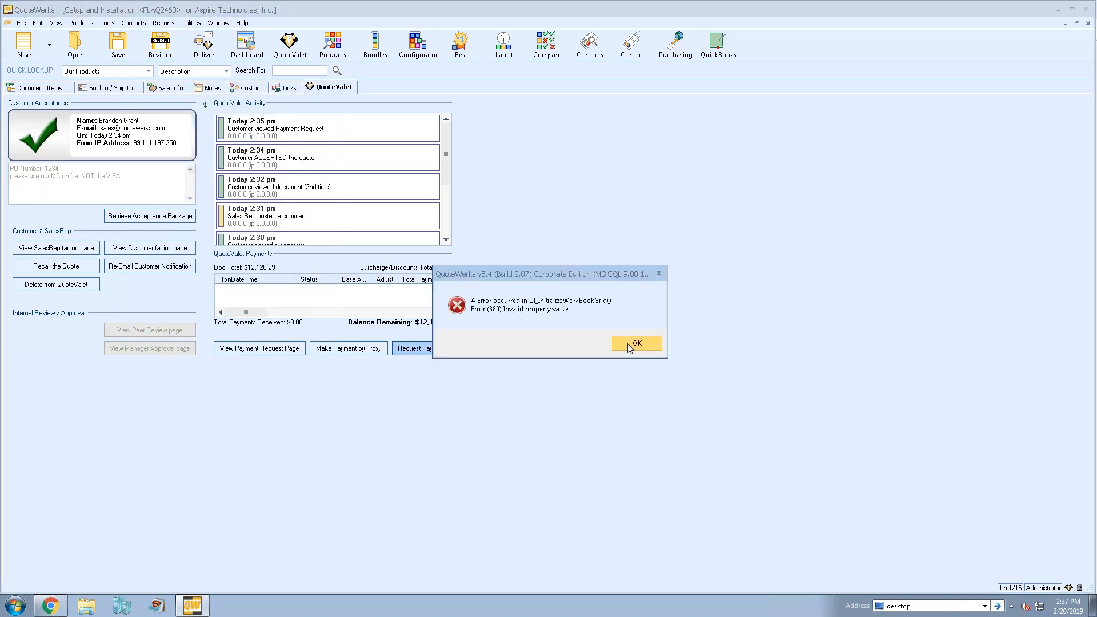
- Dismiss the error, answer the approval prompt, and close the order conversion dialog to reach the payment request e-mail
click(629, 344)
click(638, 364)
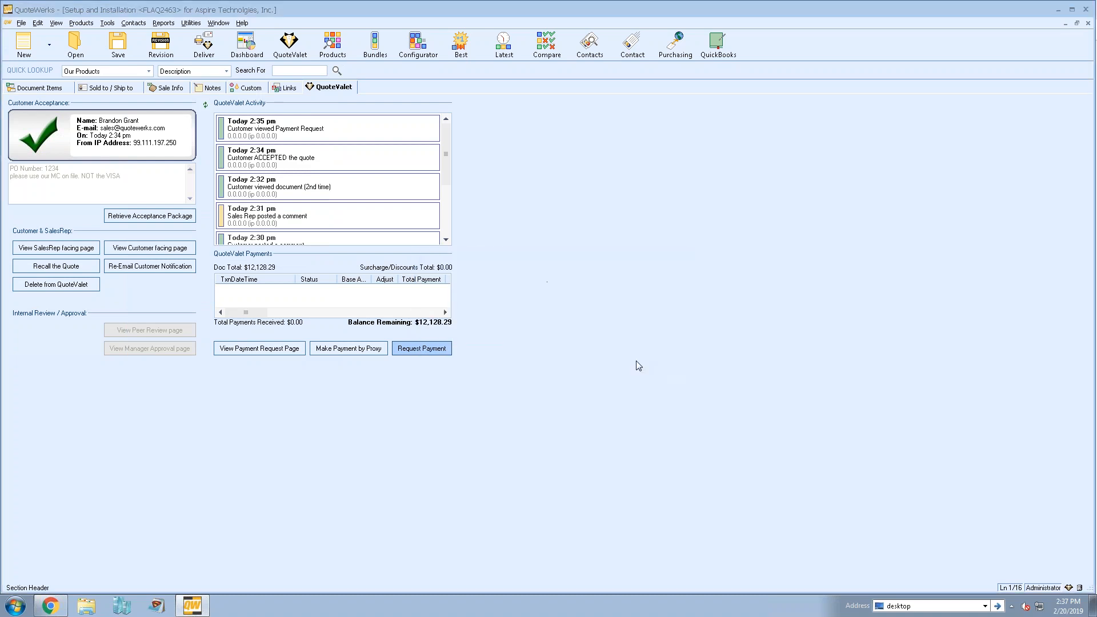
click(539, 372)
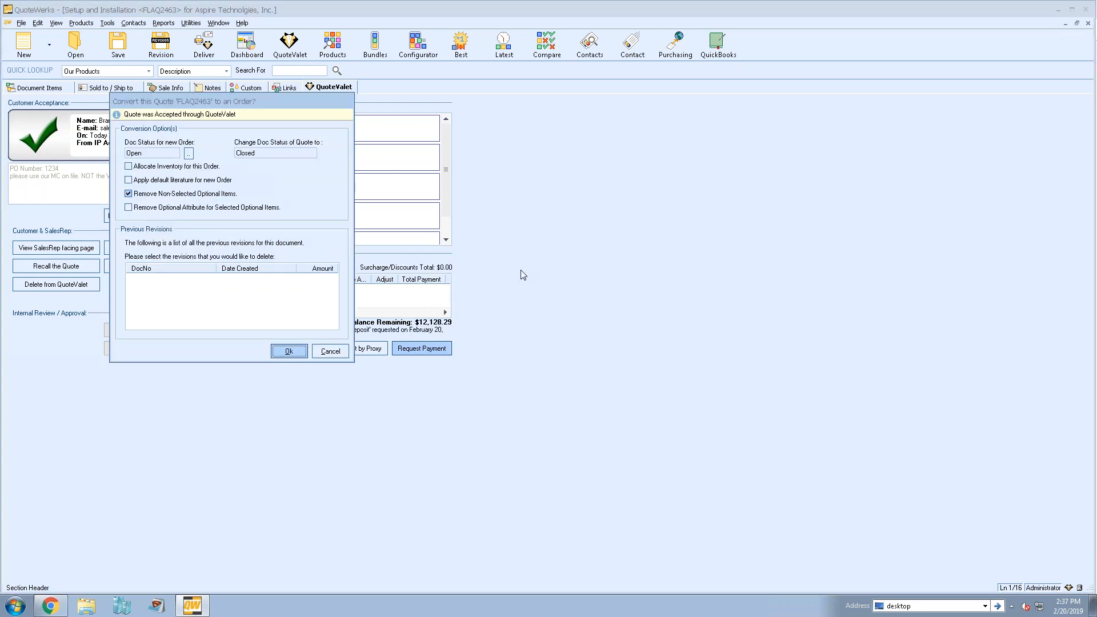
key(Return)
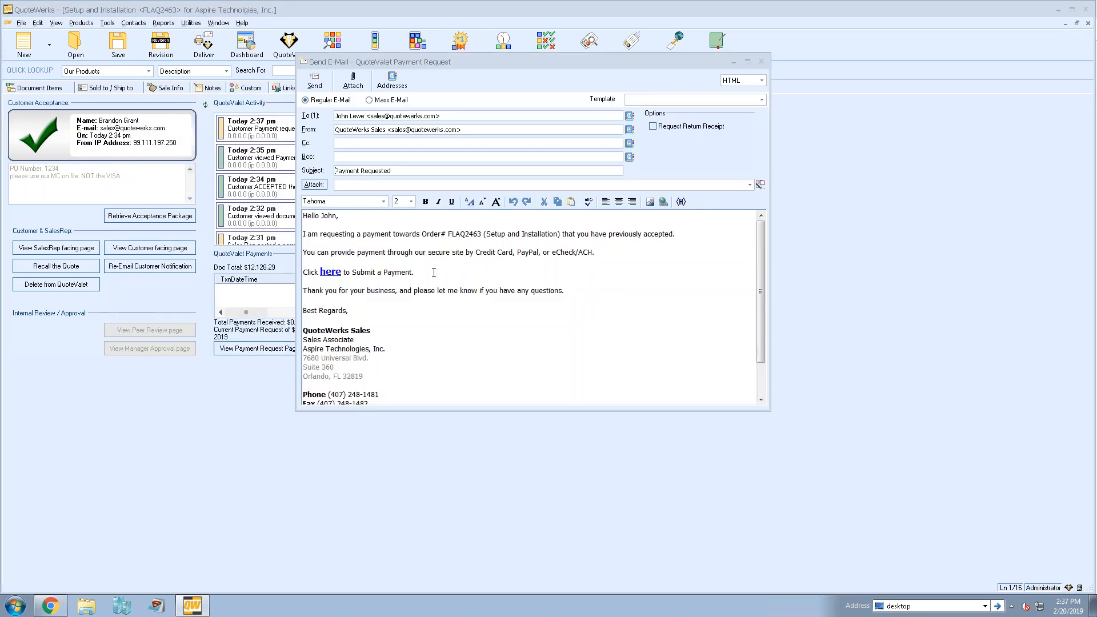
- Examine the payment link line in the Payment Requested e-mail and close the message without sending
drag(324, 278, 303, 277)
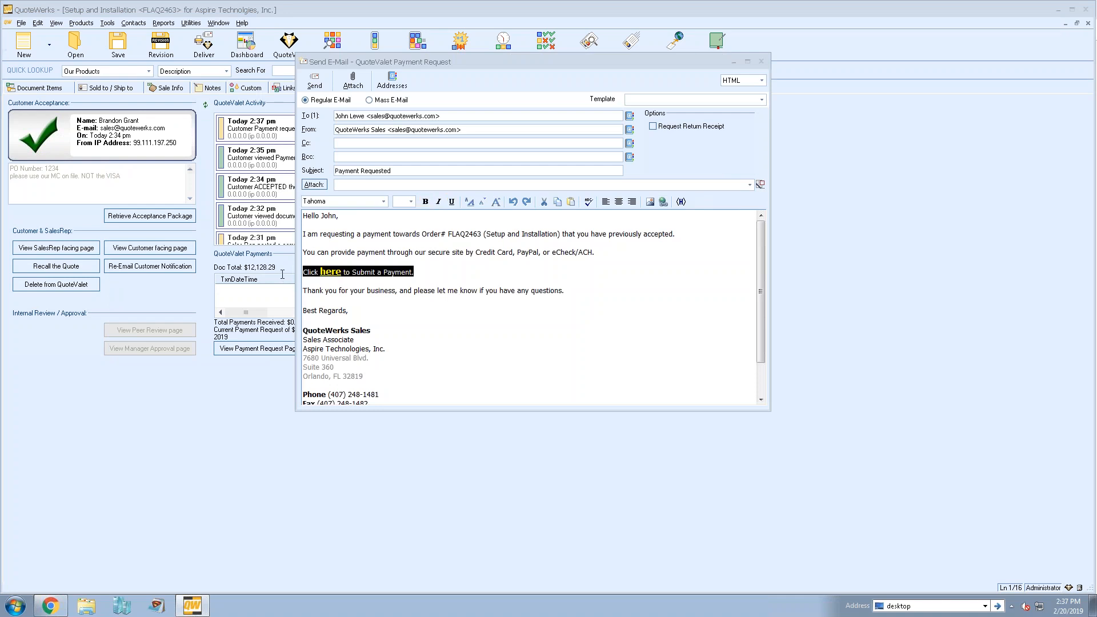
click(457, 277)
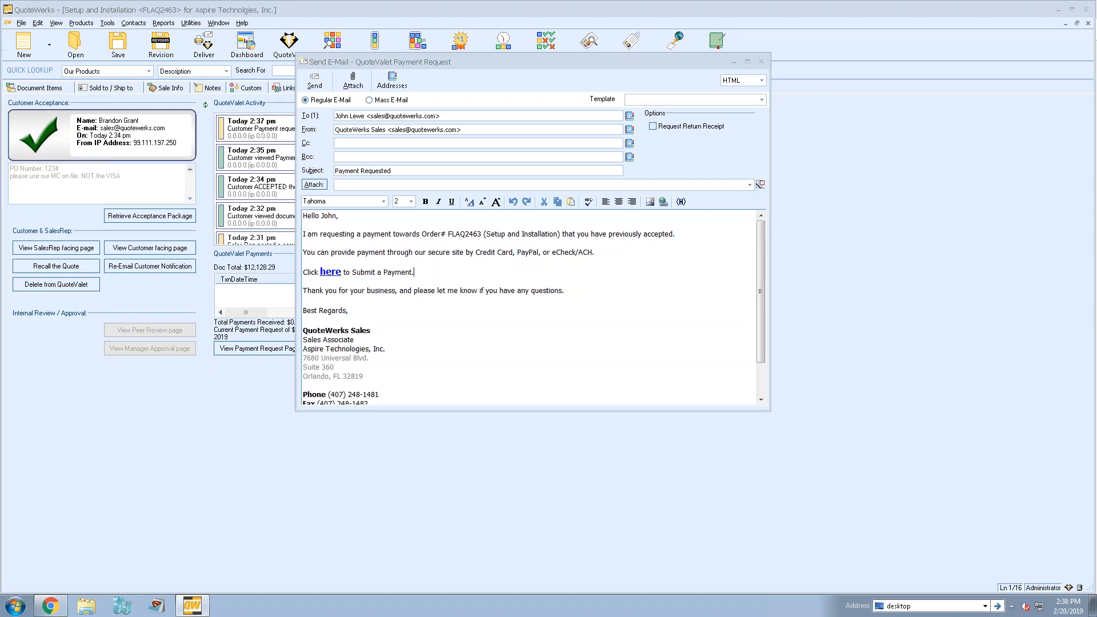
click(762, 61)
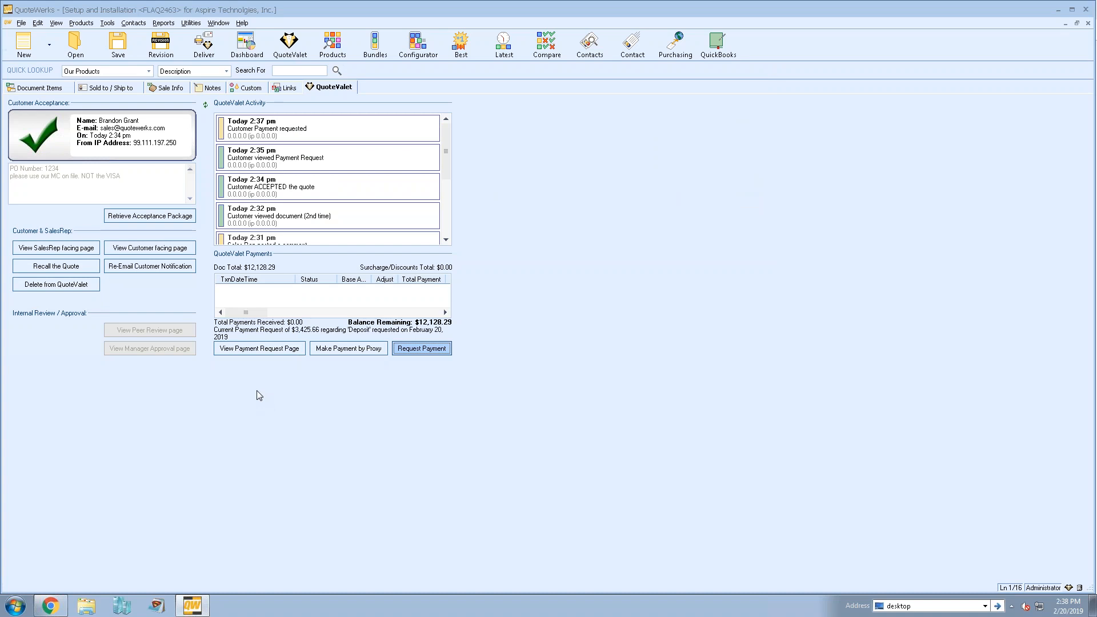
- Start a payment by proxy for the quote's deposit and set the base amount received to 3500.00
click(351, 349)
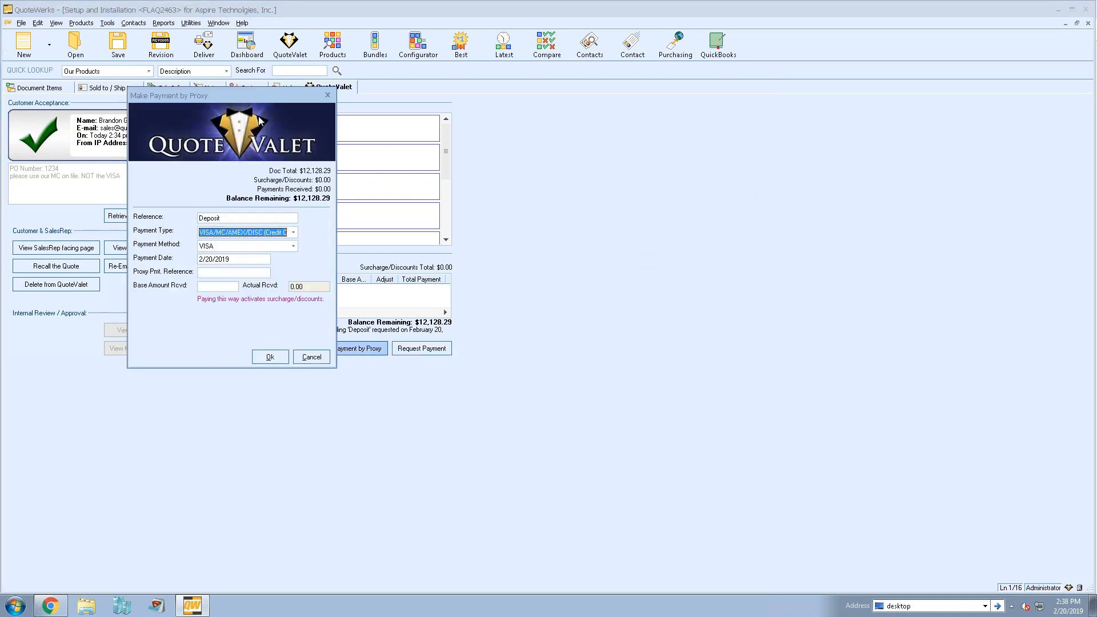
drag(221, 98, 618, 110)
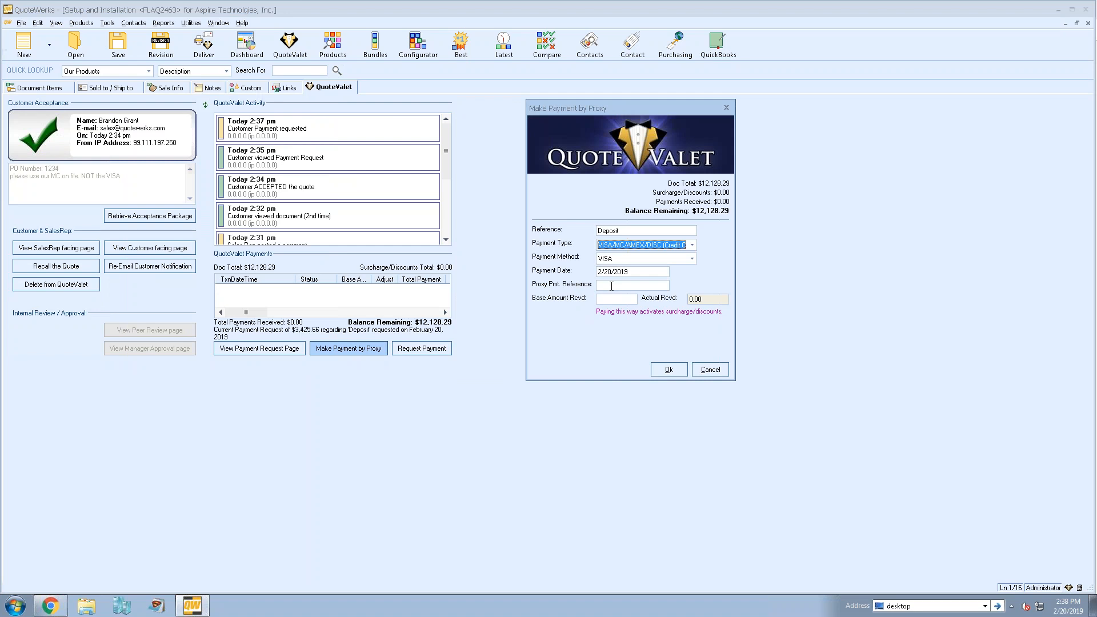
click(611, 286)
click(612, 300)
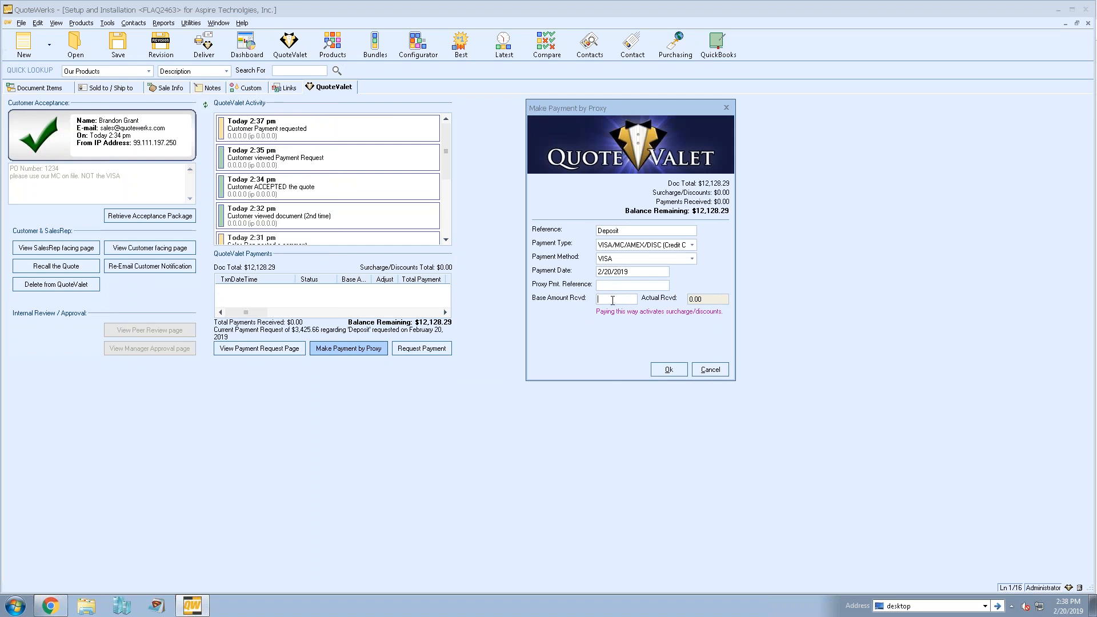
text(3500.00)
- Set the proxy payment type to ACH (eCheckACH), enter the reference "Paid by ACH", and submit the payment
click(690, 246)
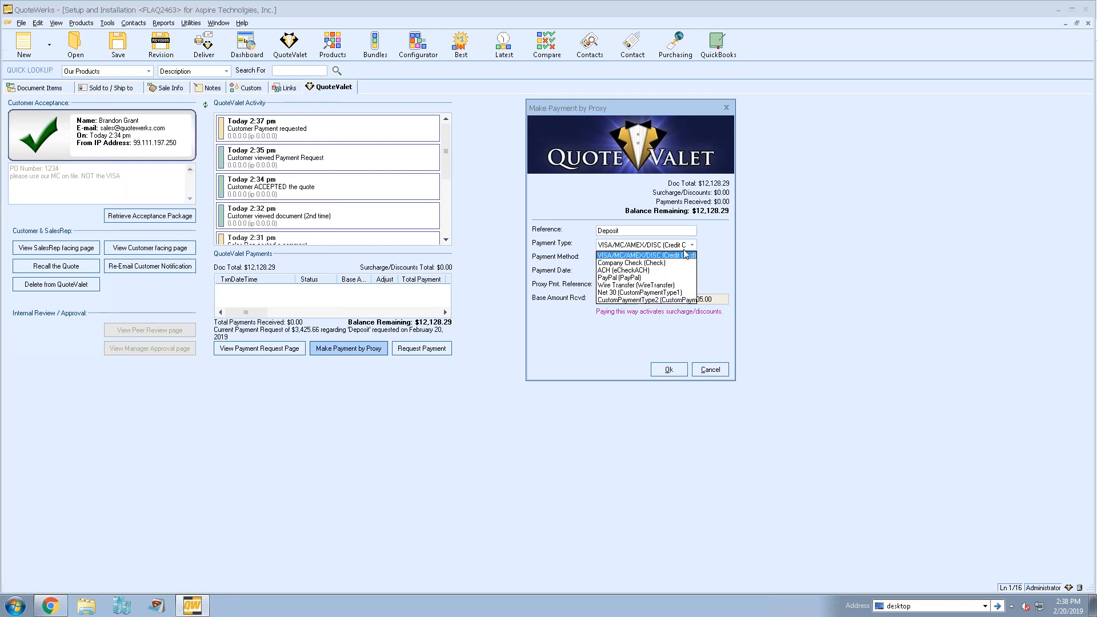
click(654, 270)
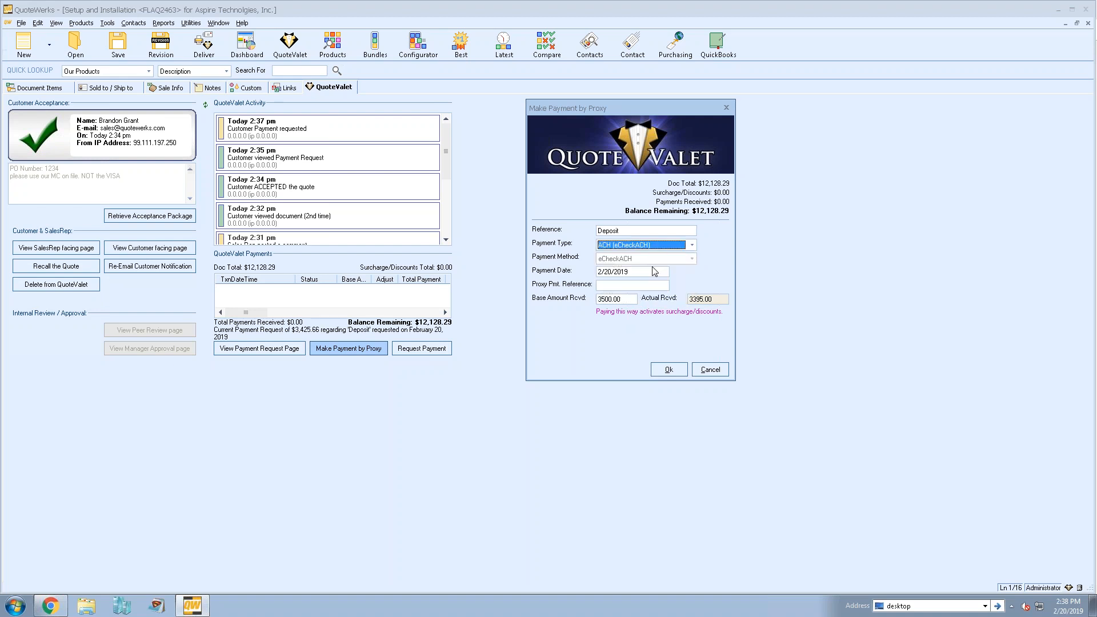
click(616, 287)
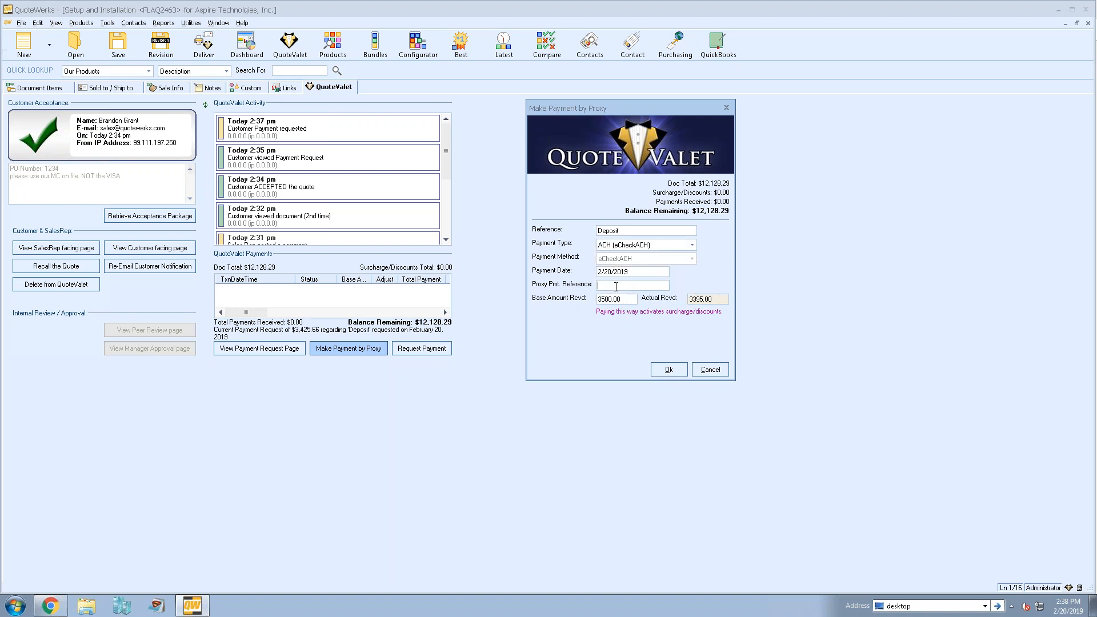
text(Paid by ACH)
click(663, 371)
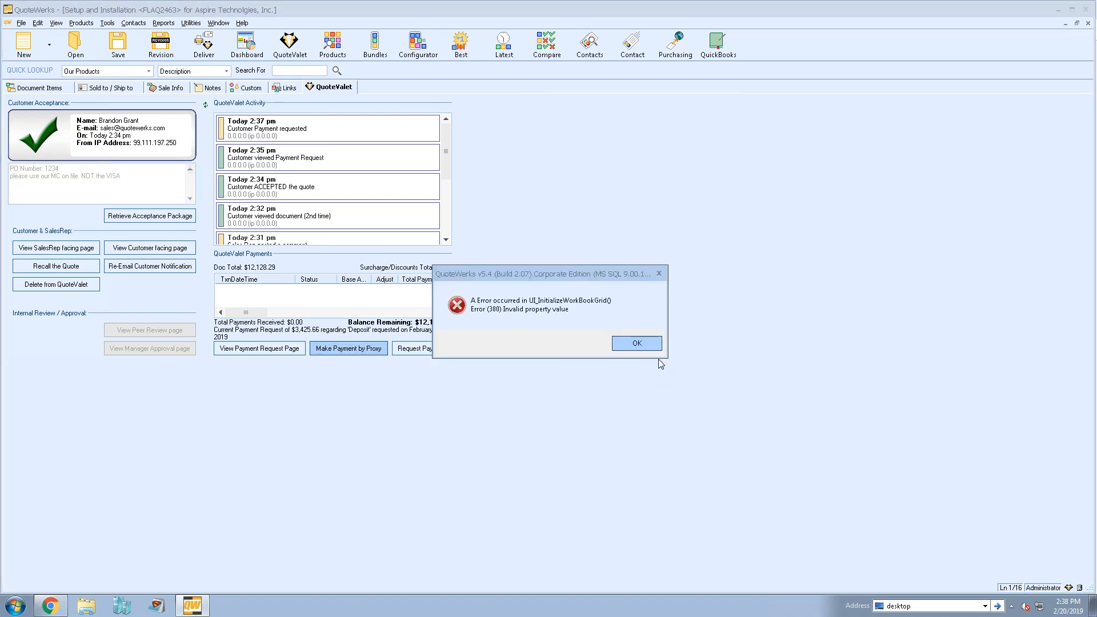
- Dismiss the workbook error, answer the approval override prompt, and acknowledge the proxy payment message
click(648, 348)
click(650, 365)
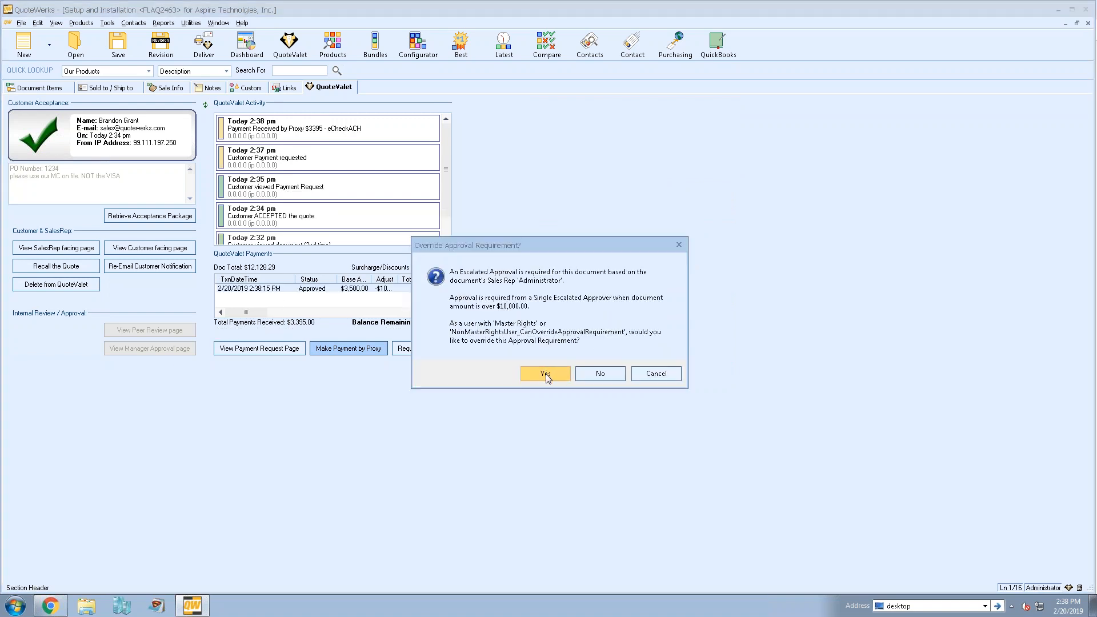
click(598, 372)
click(331, 353)
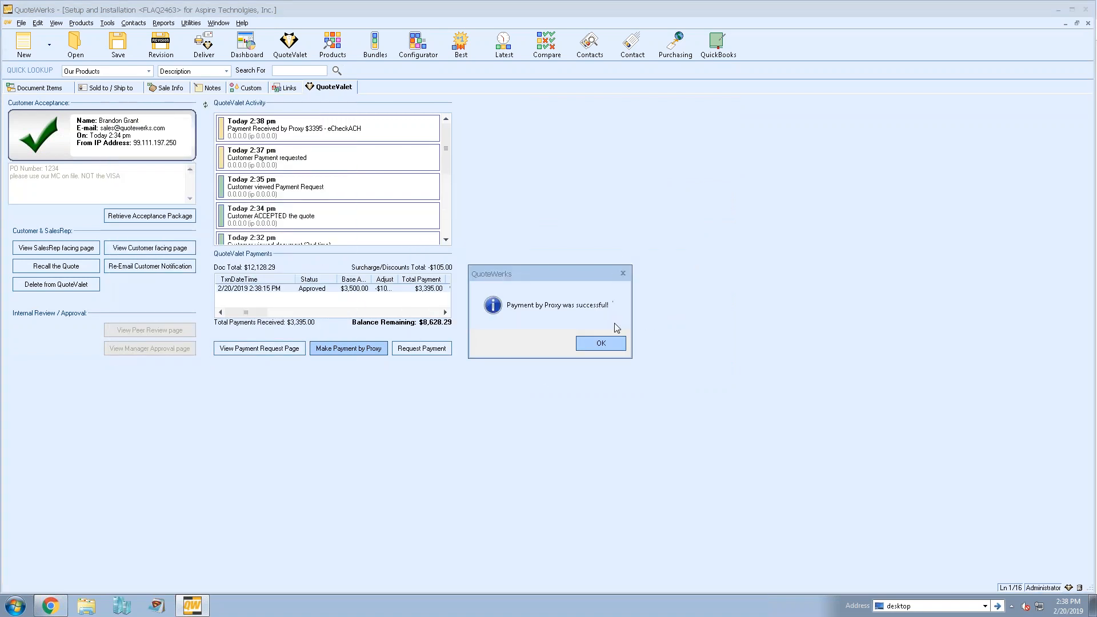
click(601, 344)
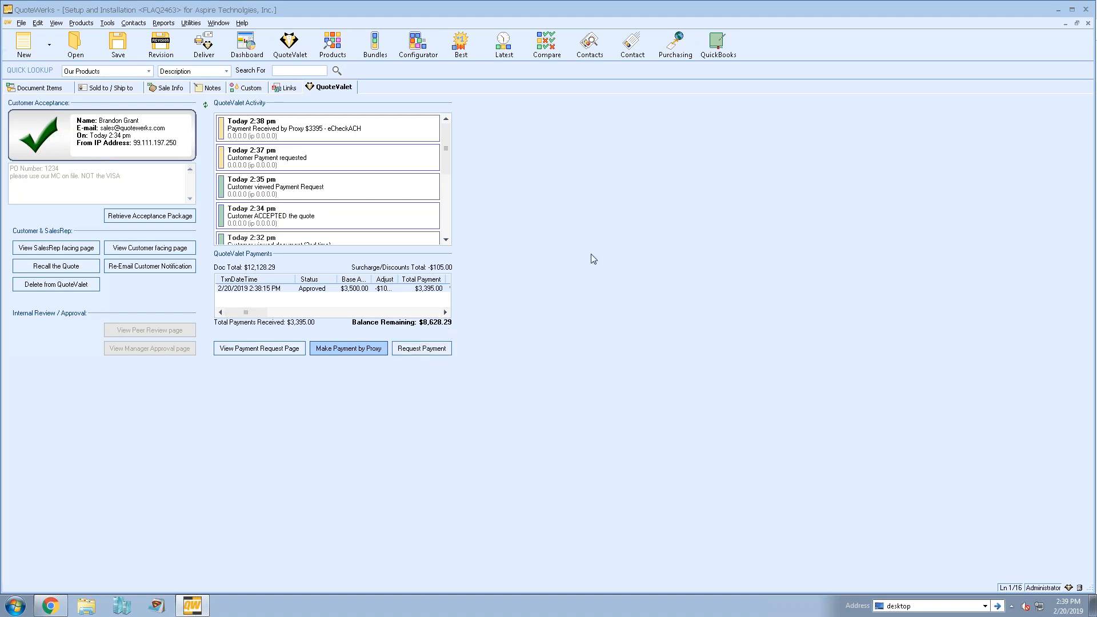
- Convert the accepted quote to an order, overriding the approval requirement and removing non-selected optional items
click(42, 87)
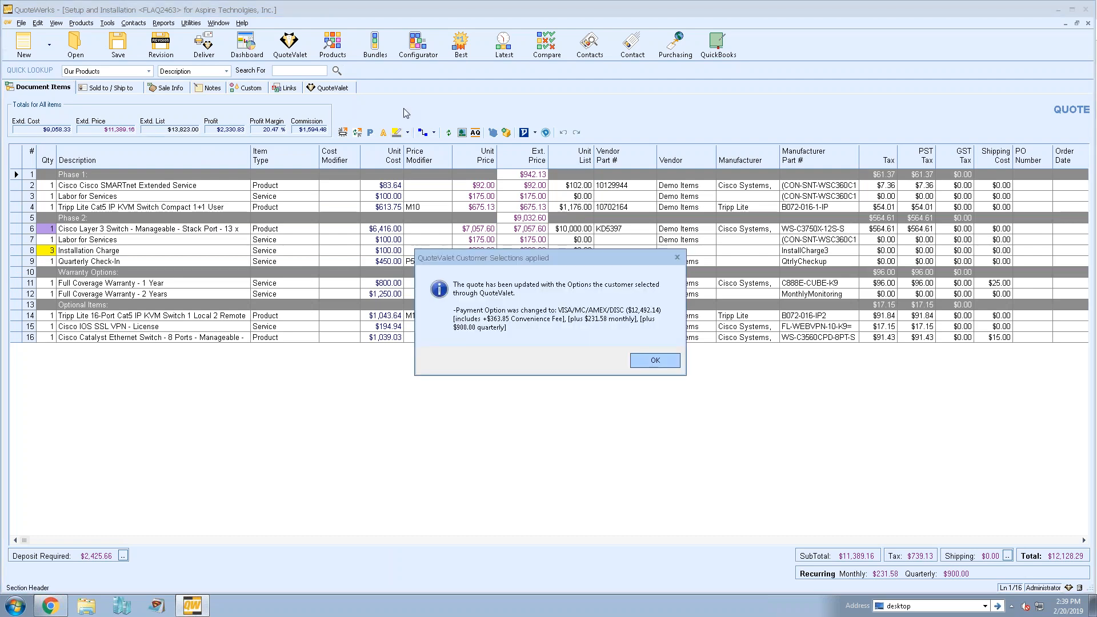
click(652, 361)
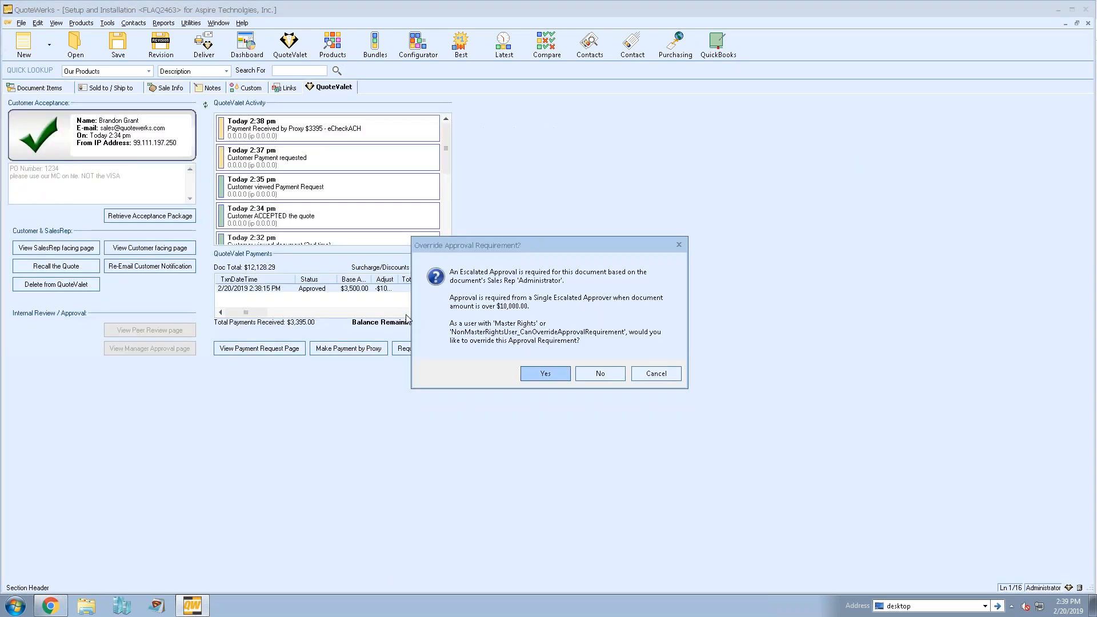
click(530, 375)
drag(519, 175, 599, 118)
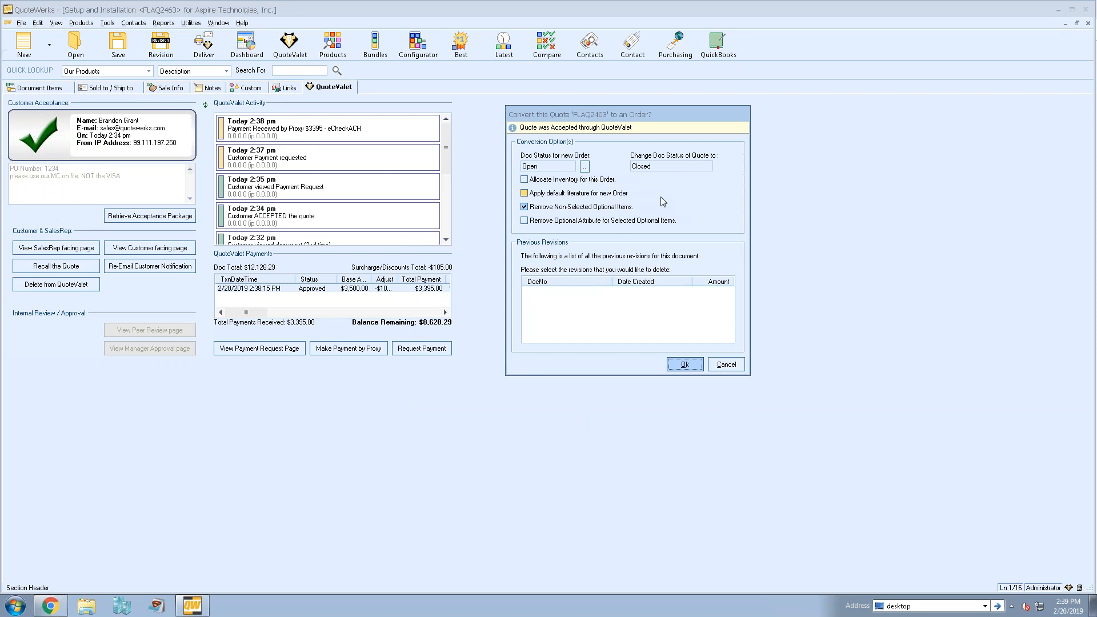
click(686, 364)
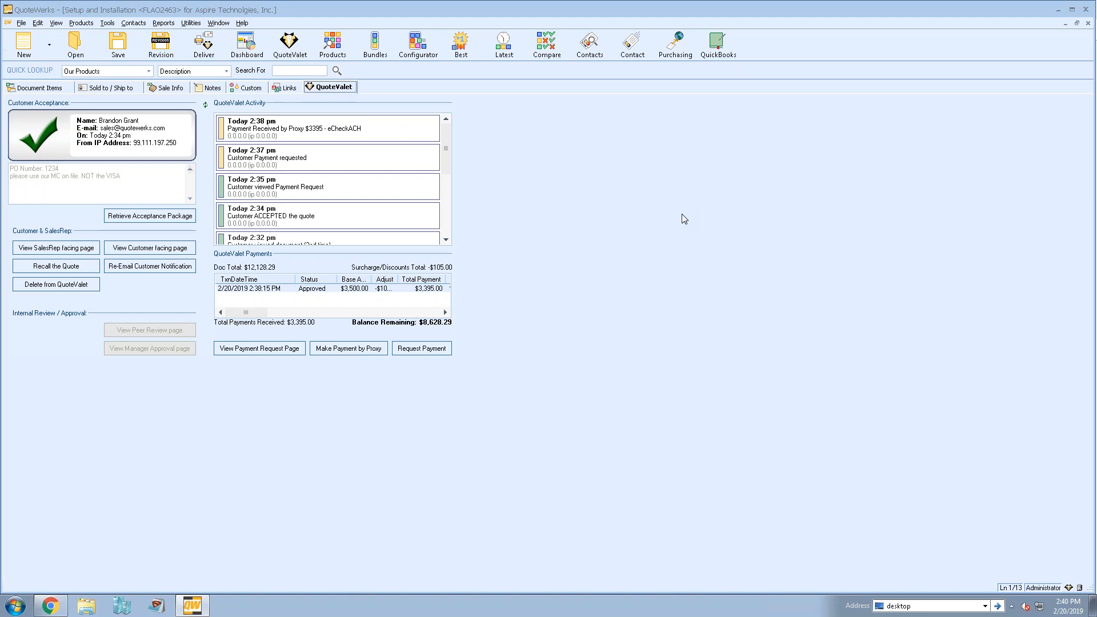
- Launch QuoteValet Insight from the QuoteValet Dashboard and open its Inbox
click(289, 48)
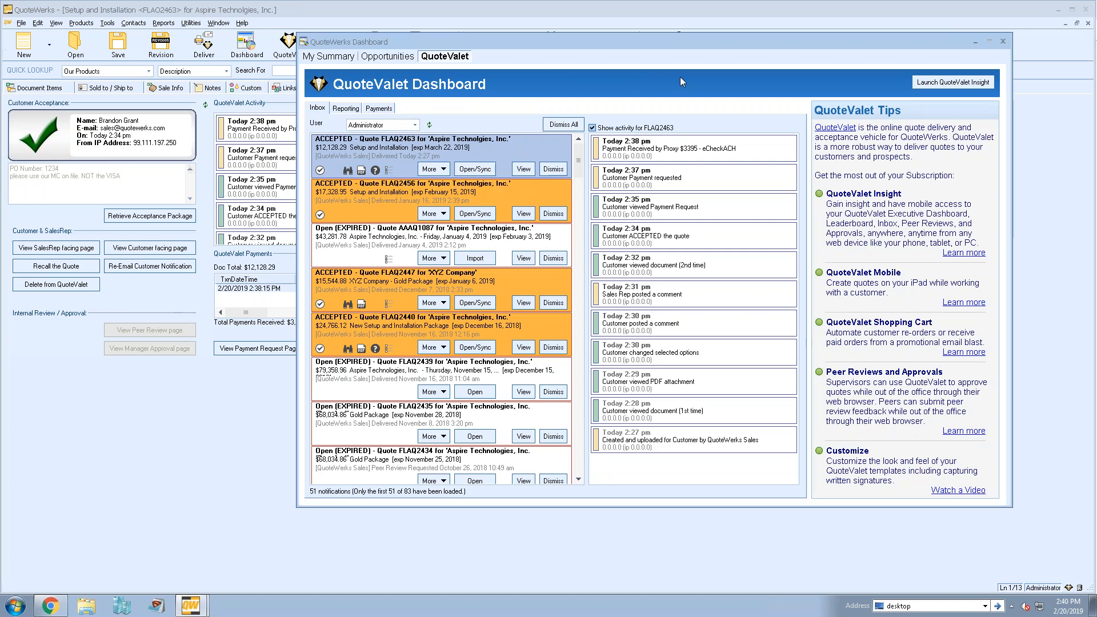
click(948, 85)
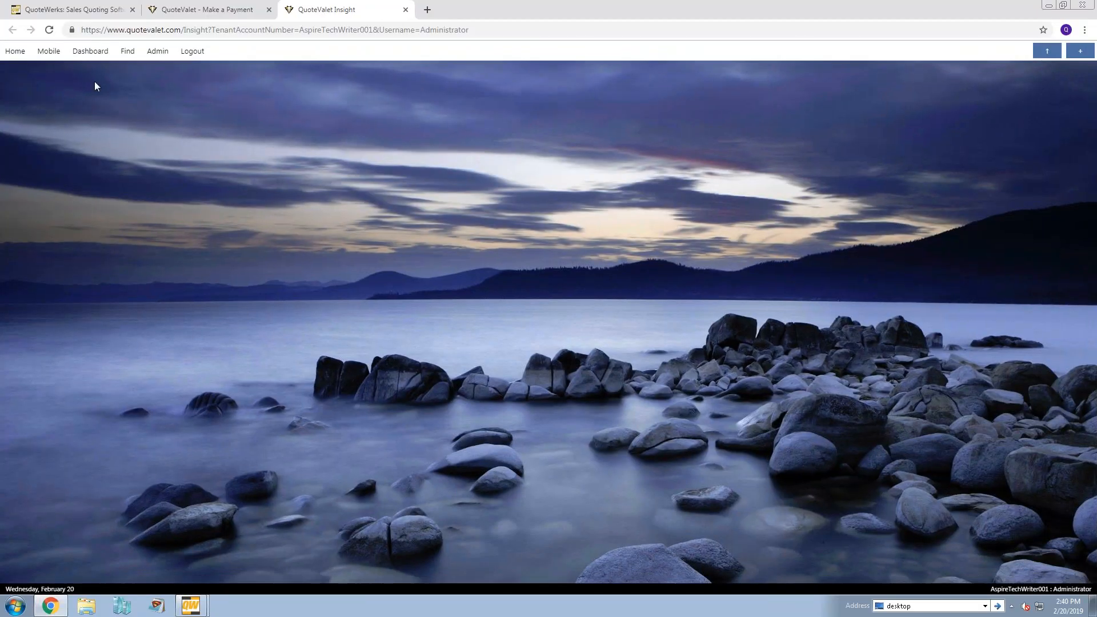
click(96, 54)
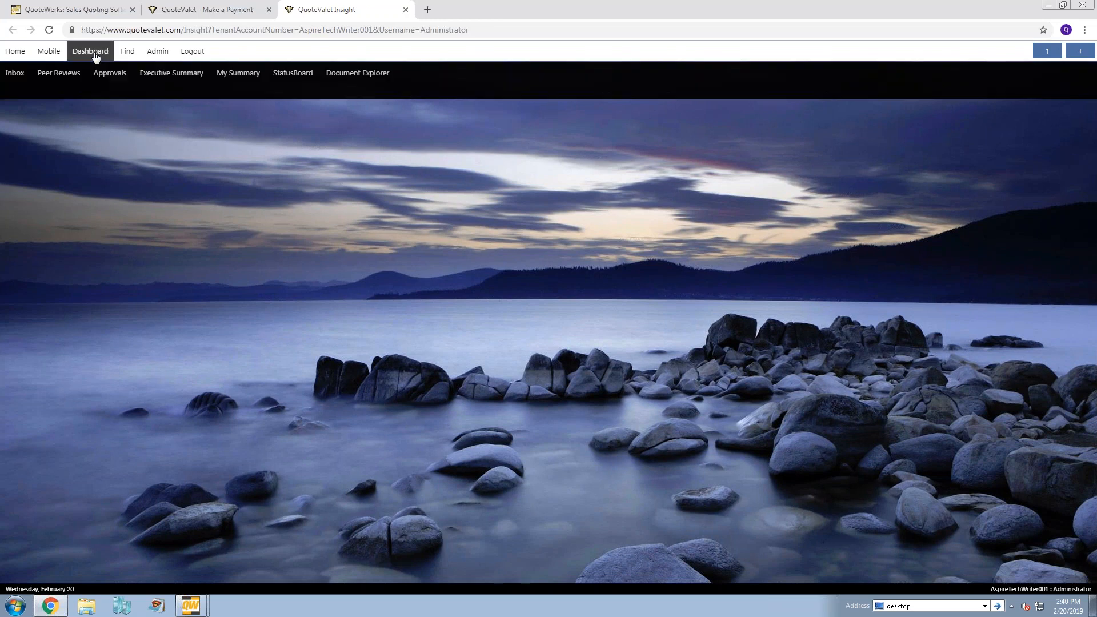
click(15, 73)
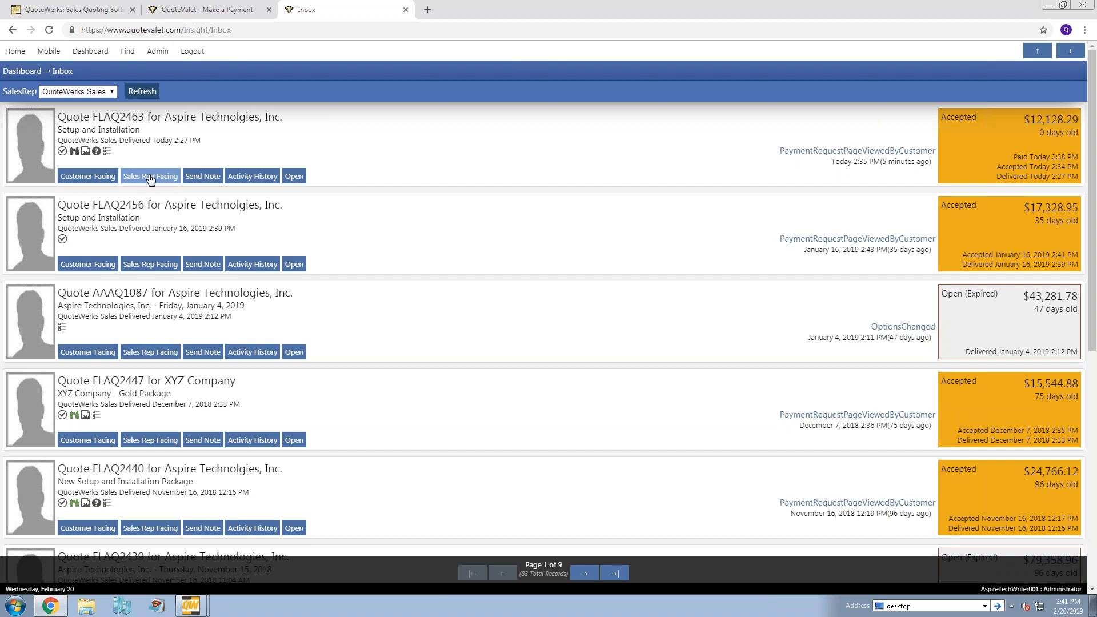
- View the note form for the newest accepted quote, close it unsent, and show that quote's activity history
click(202, 176)
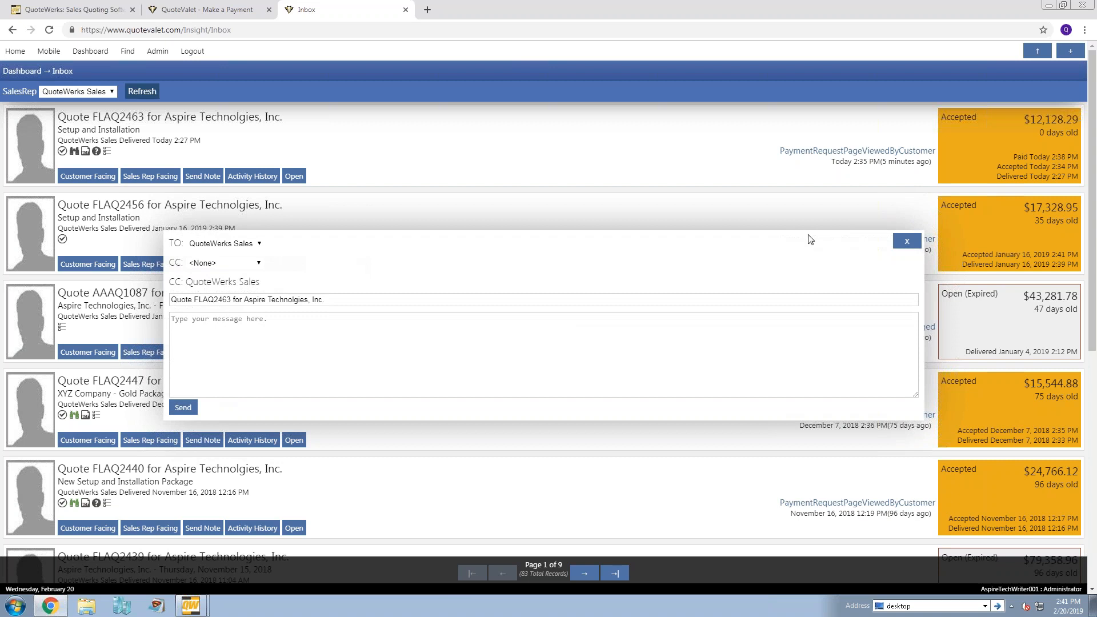
click(907, 240)
click(265, 175)
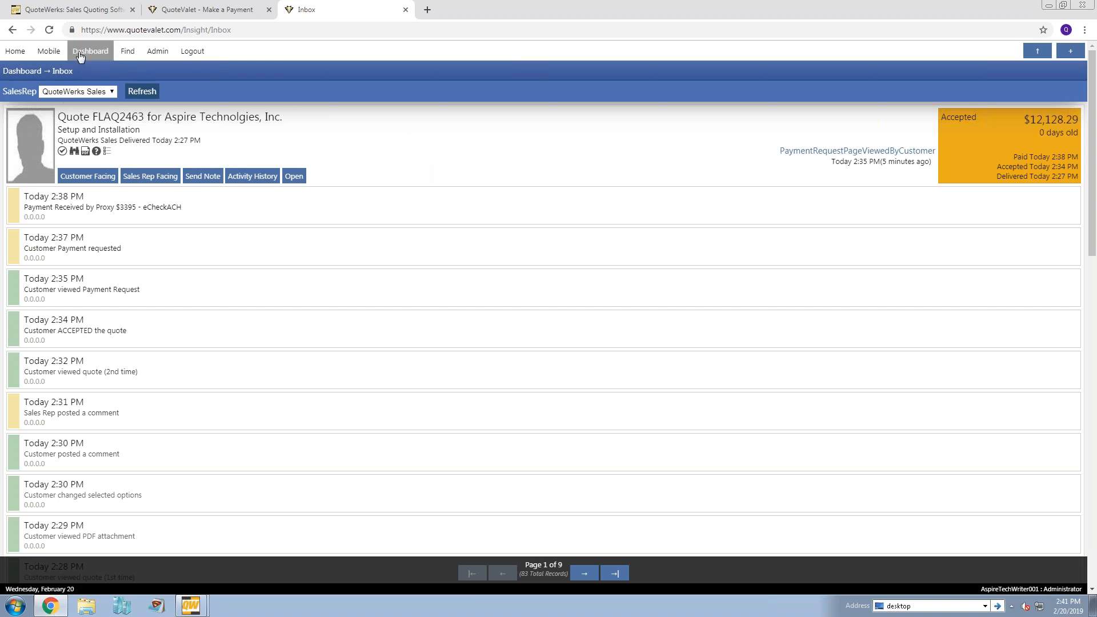
- View the Insight lists of peer reviews and pending approvals
mouse_move(80, 56)
click(60, 76)
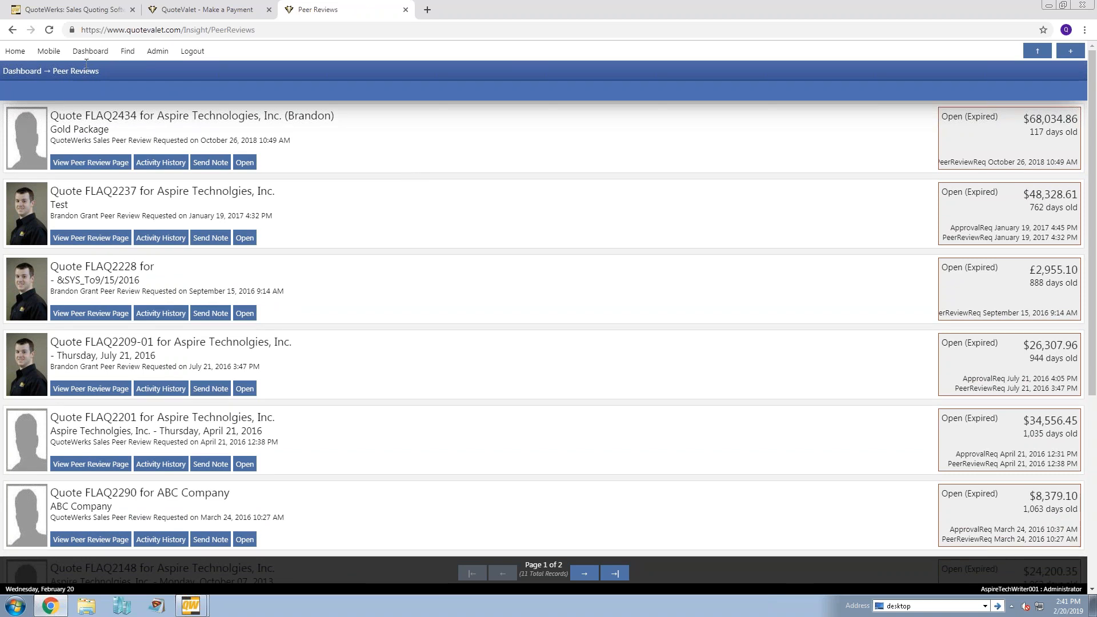
mouse_move(88, 53)
click(109, 75)
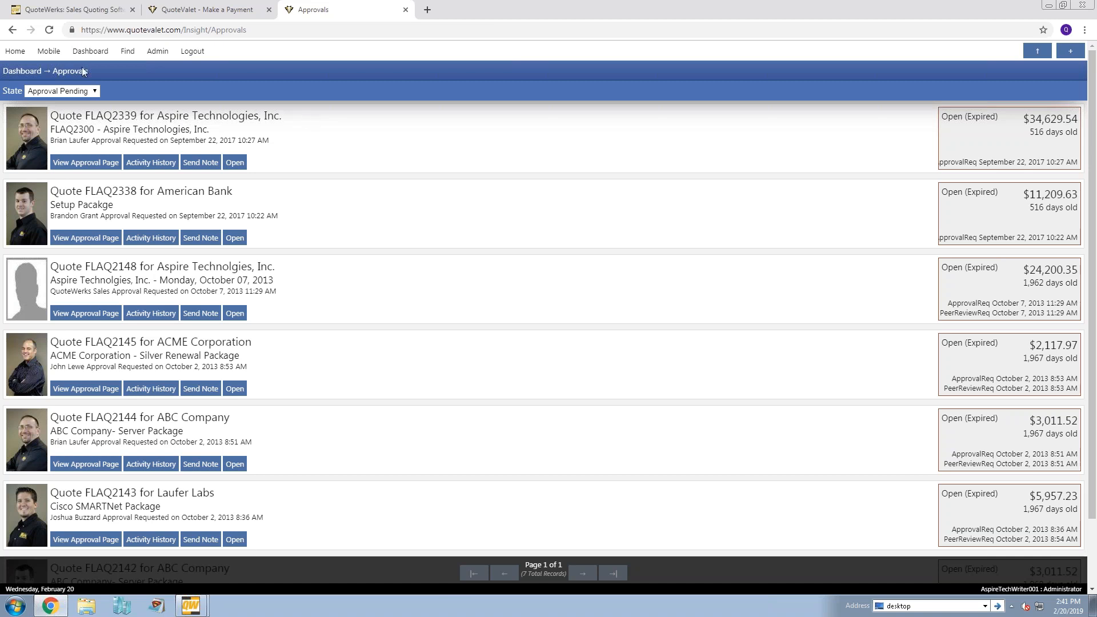
- Examine the quotes sent in the Executive Summary, set the period to This Year, and view the Comparative Analysis
mouse_move(91, 55)
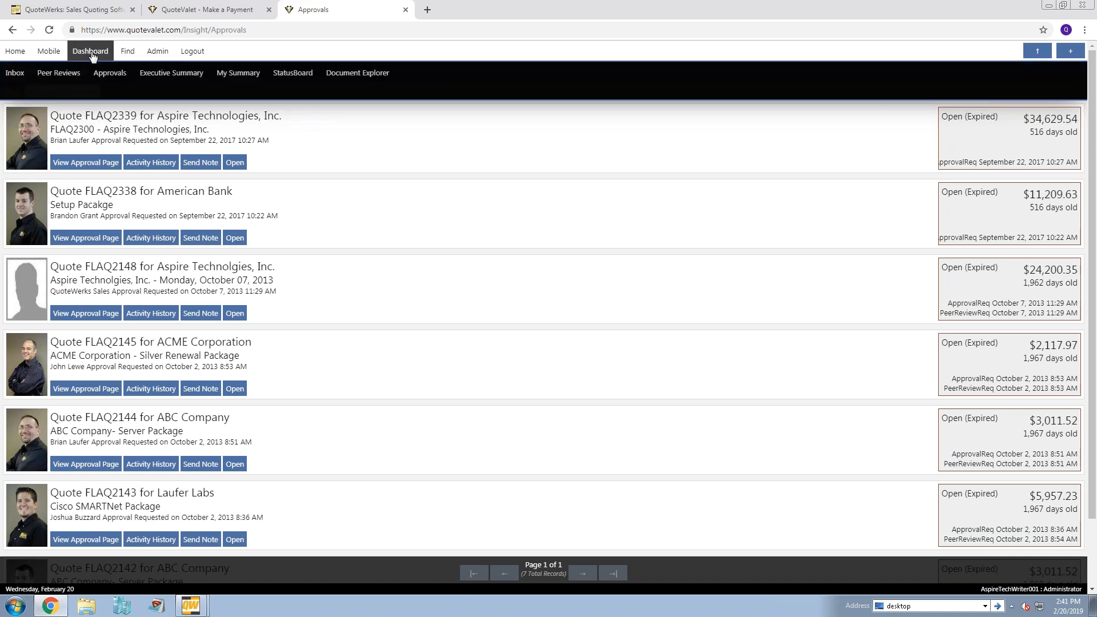
click(156, 74)
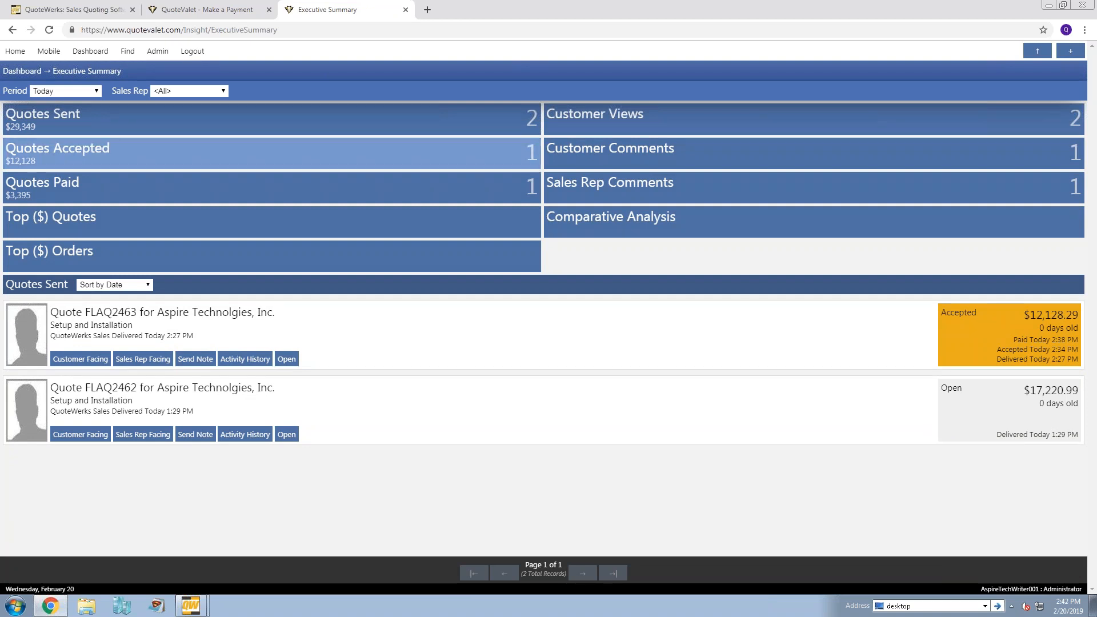
click(96, 121)
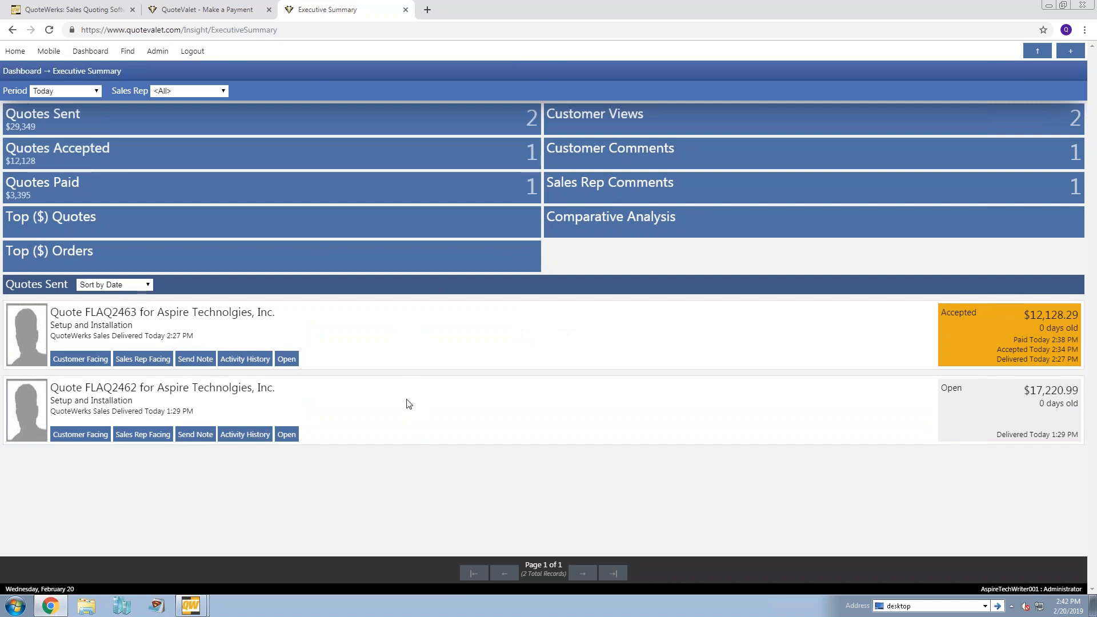
click(96, 91)
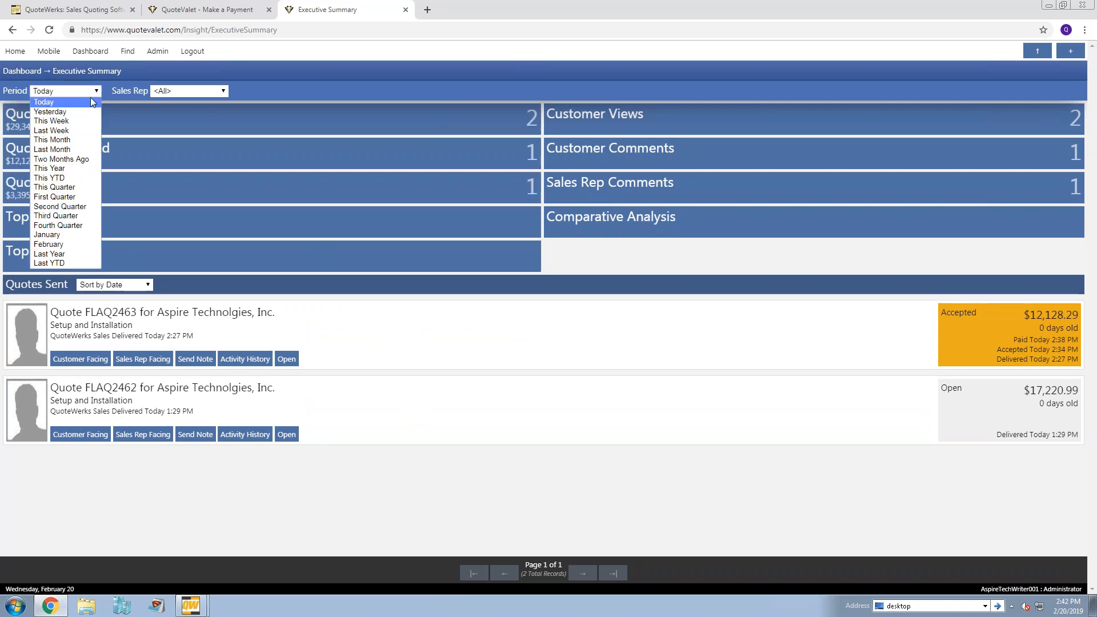
click(73, 169)
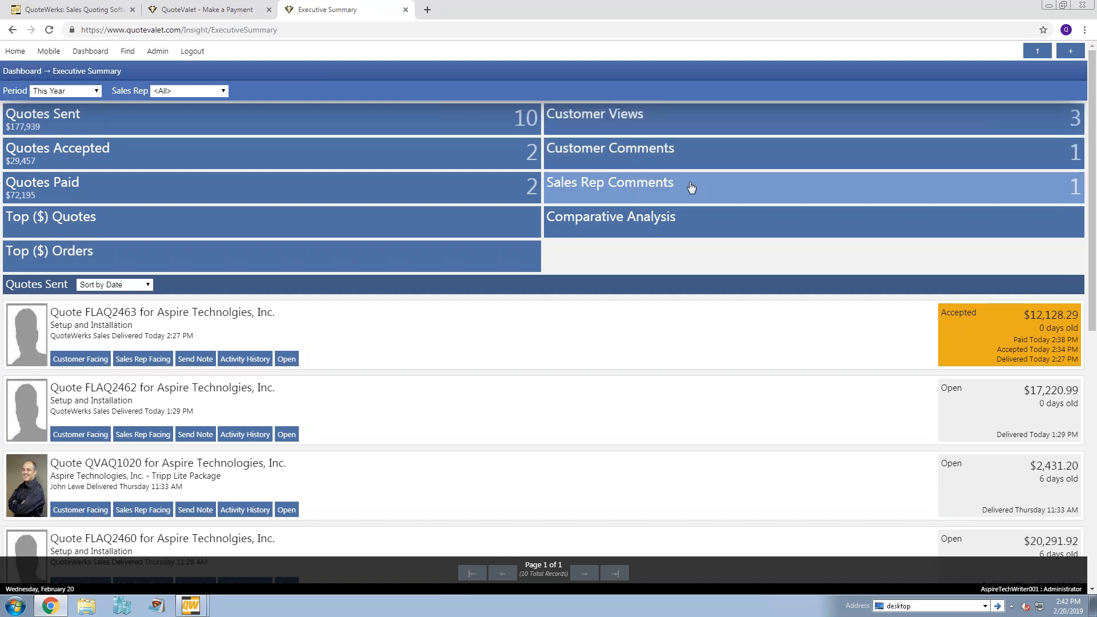
click(673, 229)
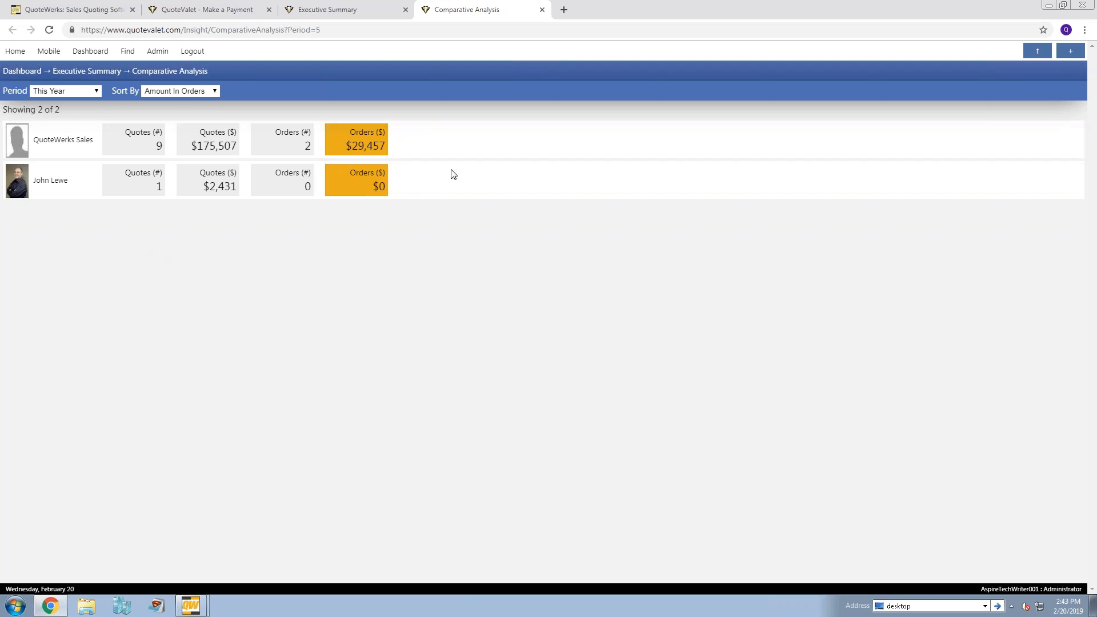
click(543, 10)
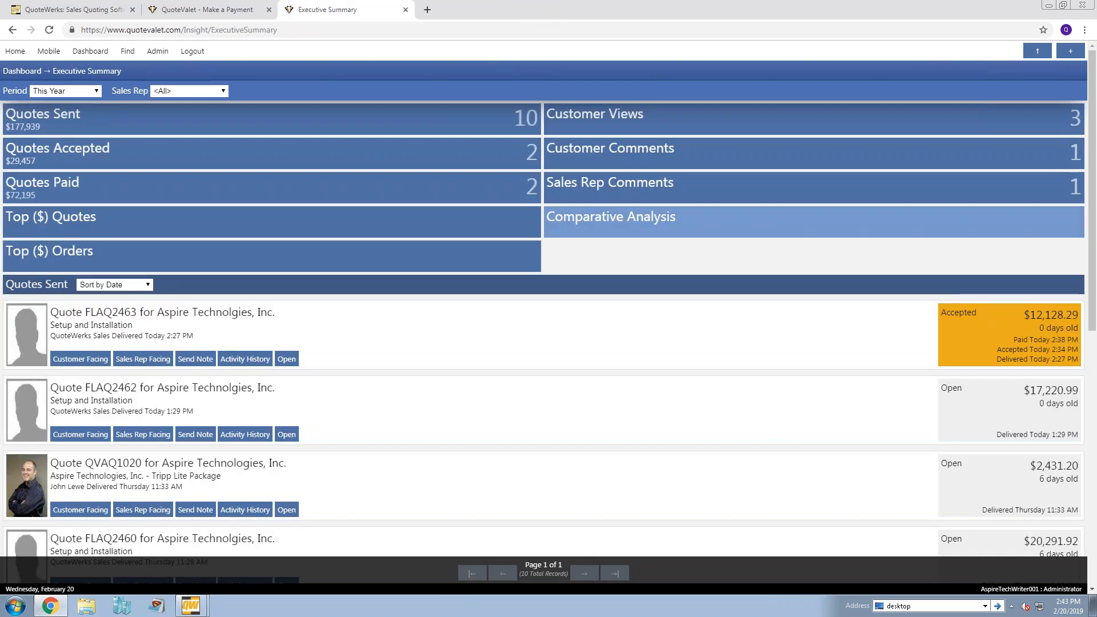
- Open My Summary in Insight to examine the sales rep's own quote figures
mouse_move(100, 56)
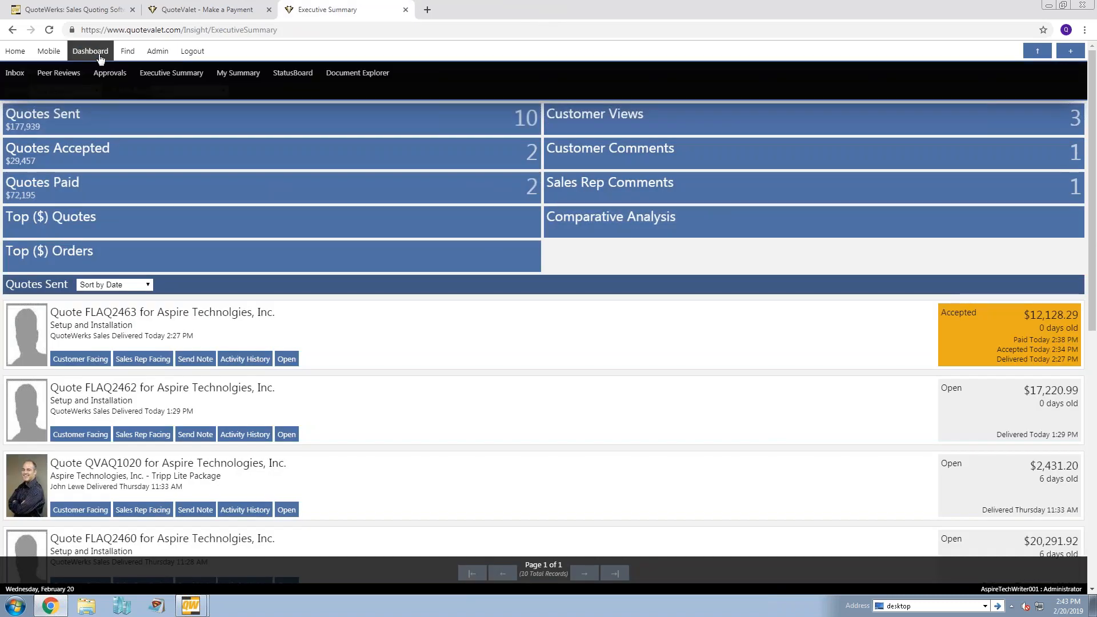
click(237, 74)
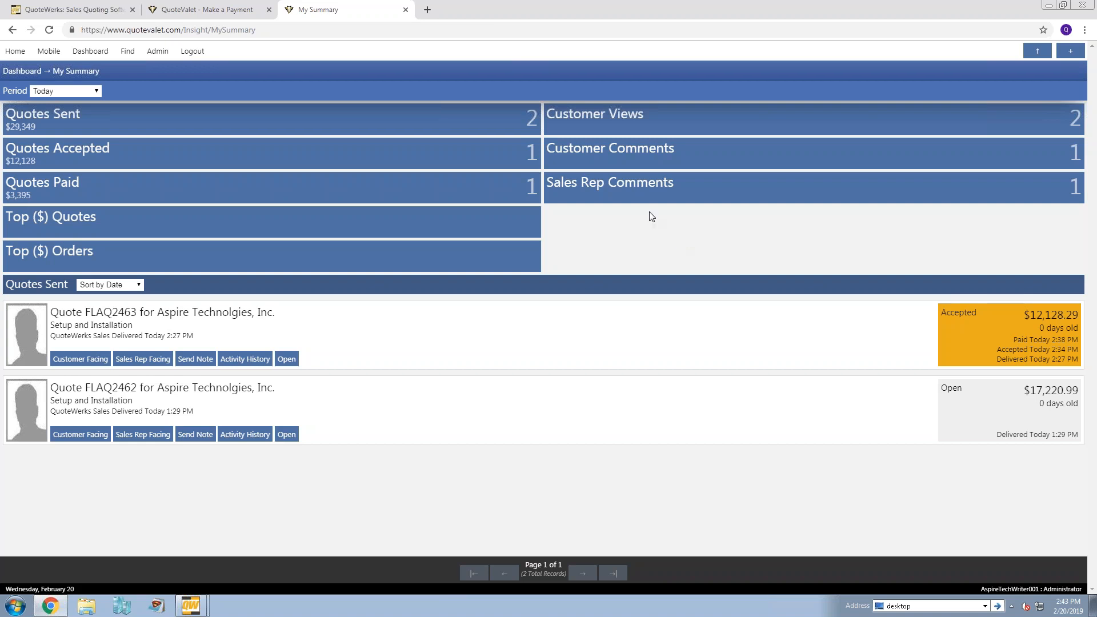
click(79, 53)
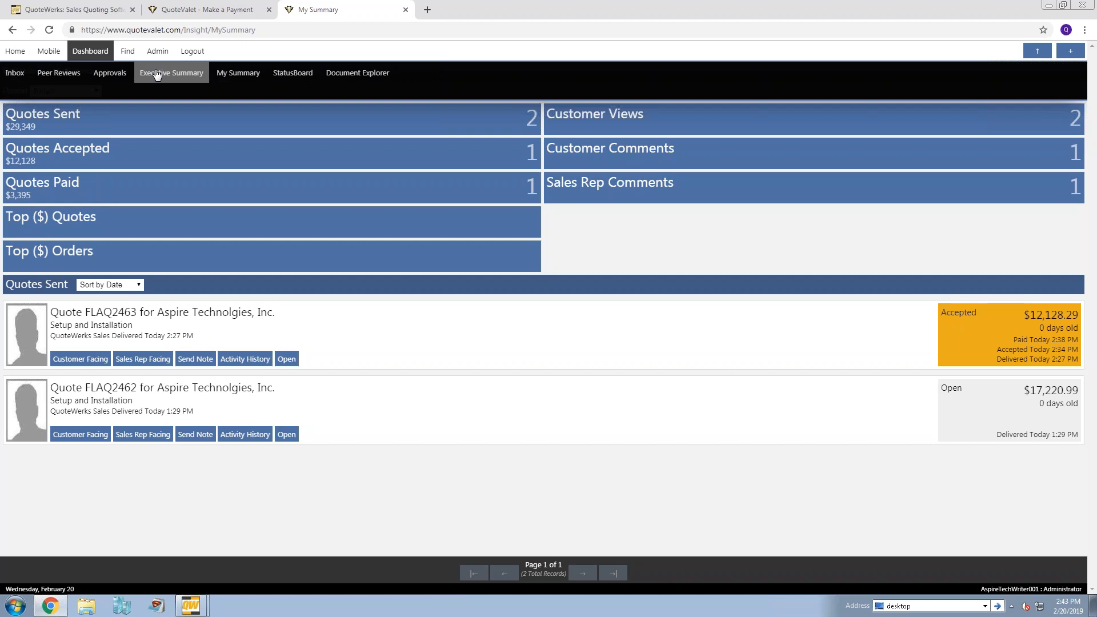
click(244, 78)
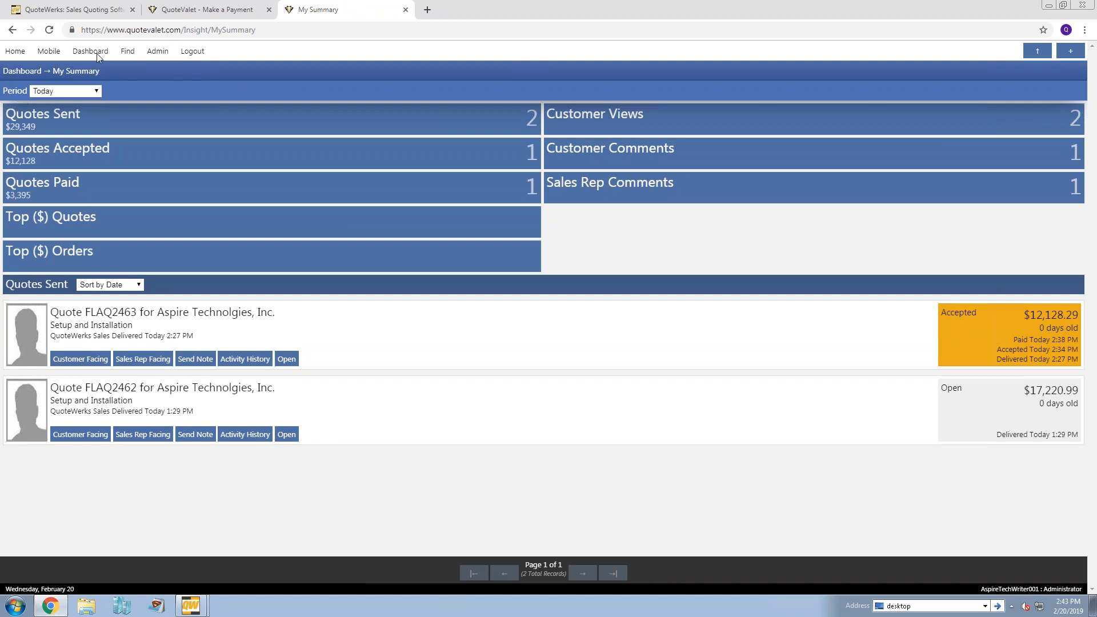
- View the StatusBoard and the Document Explorer in Insight
mouse_move(90, 51)
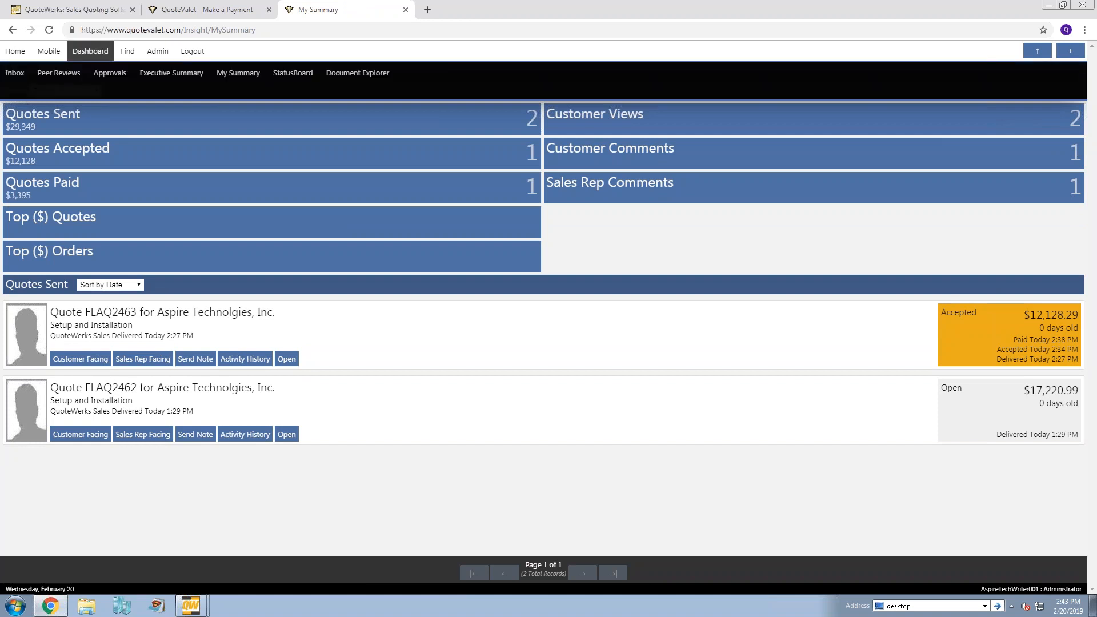
click(293, 77)
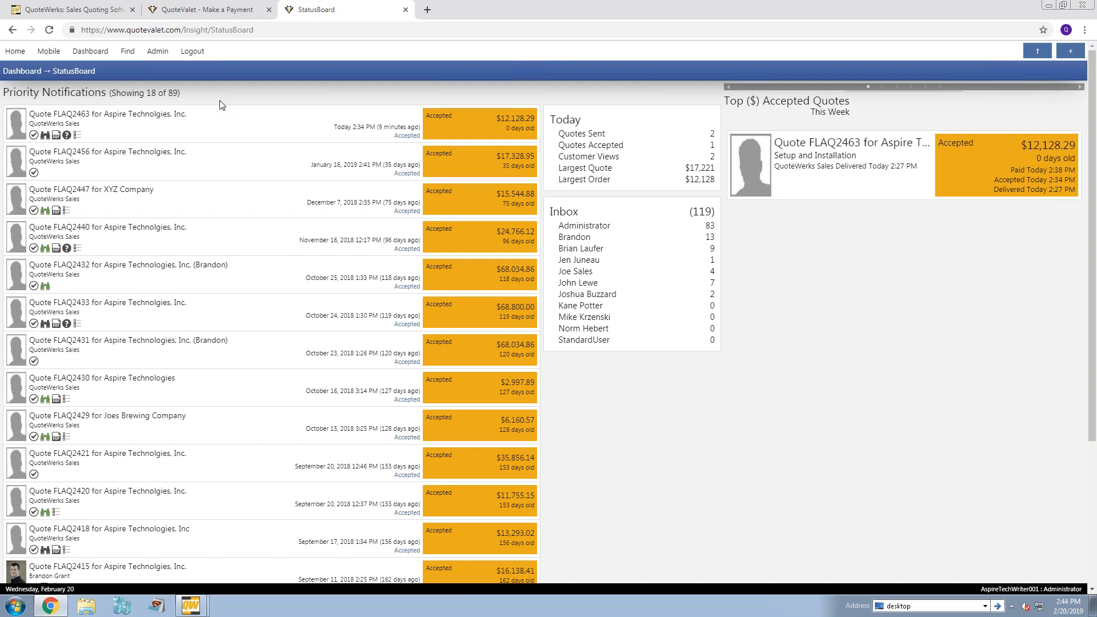
mouse_move(100, 58)
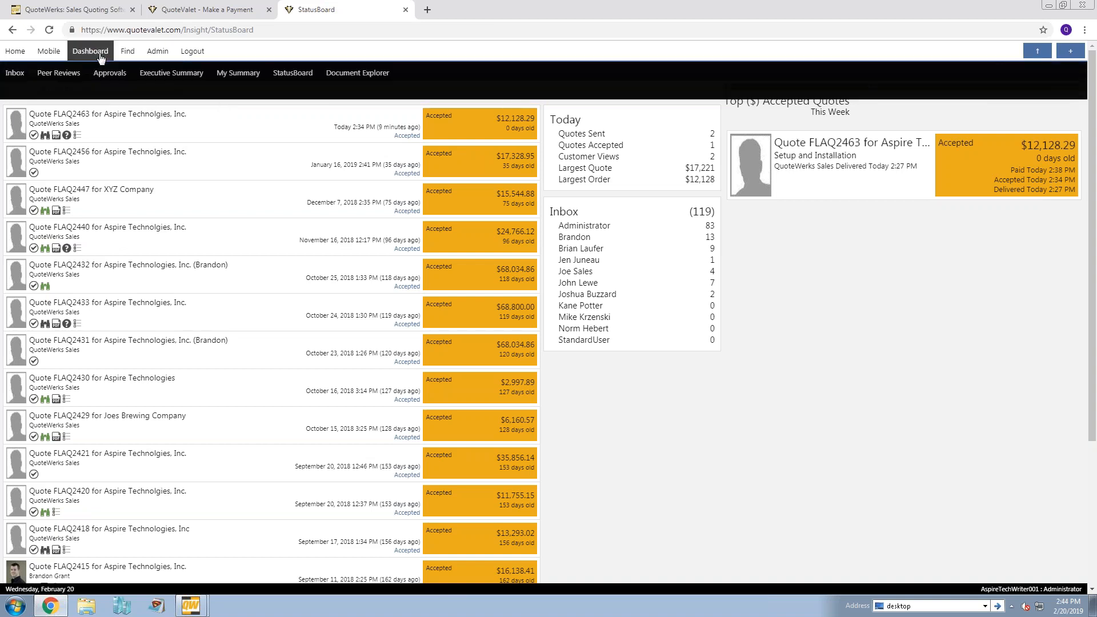
click(358, 72)
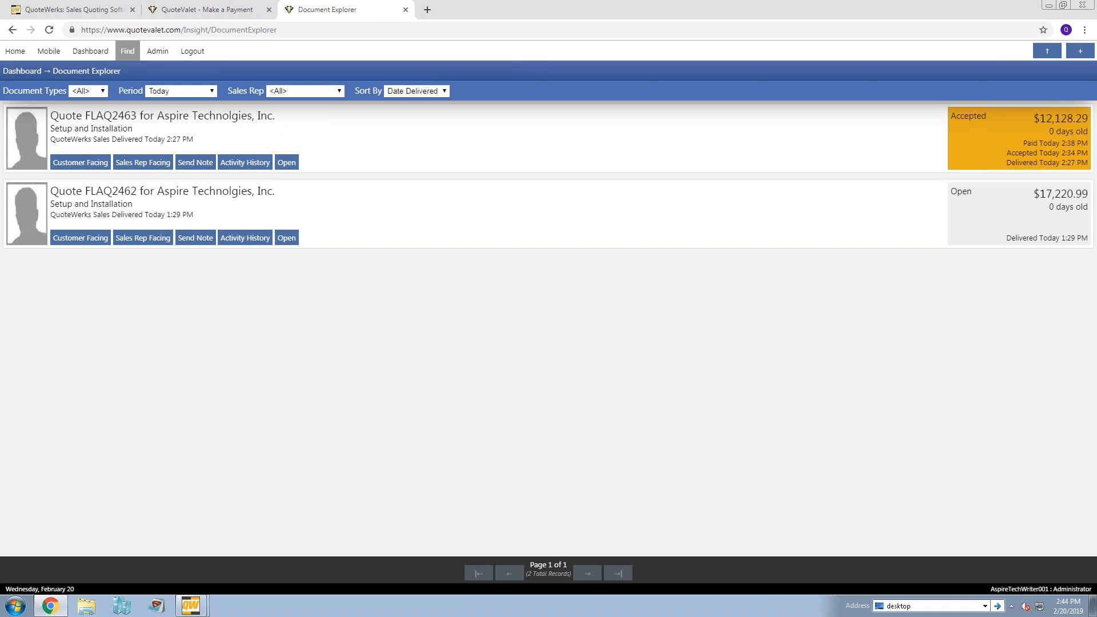
- View the document search page and return to the Insight Inbox
click(126, 56)
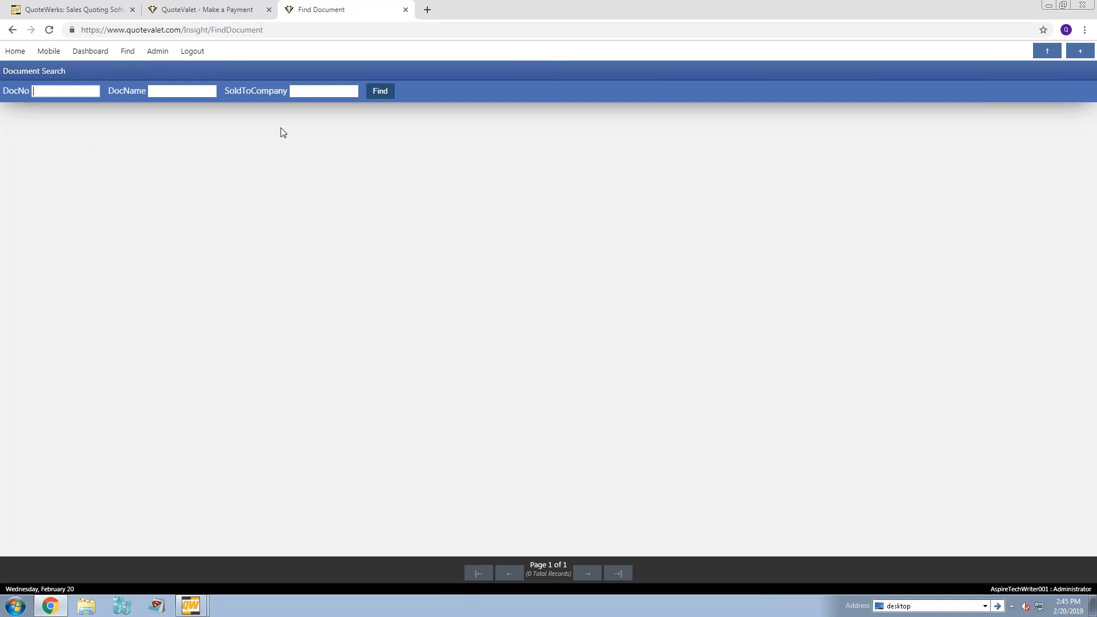
mouse_move(88, 55)
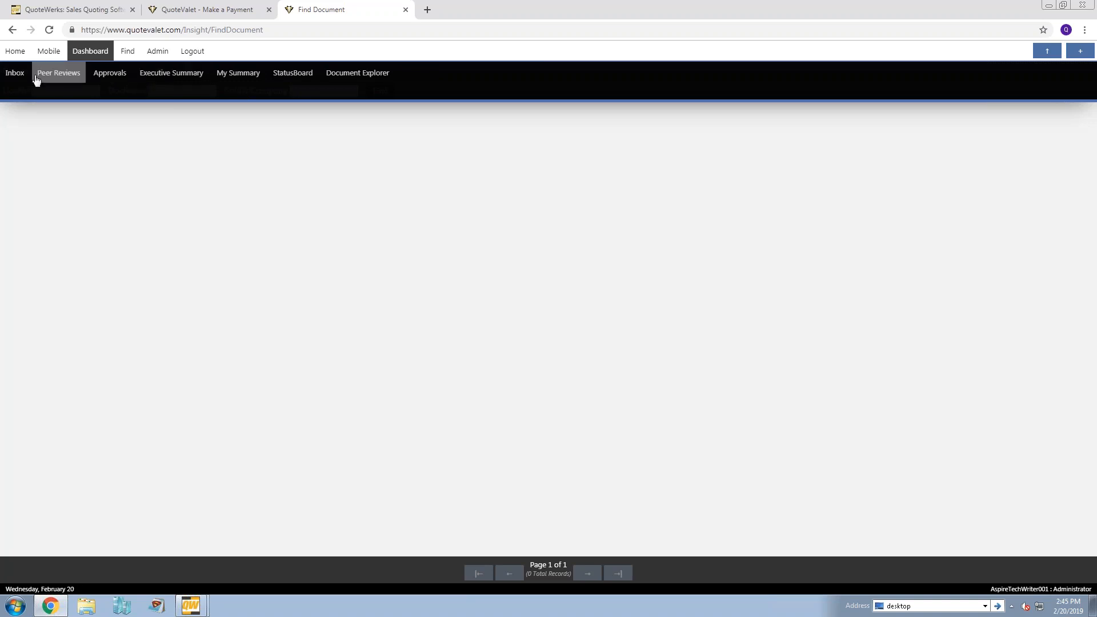
click(14, 74)
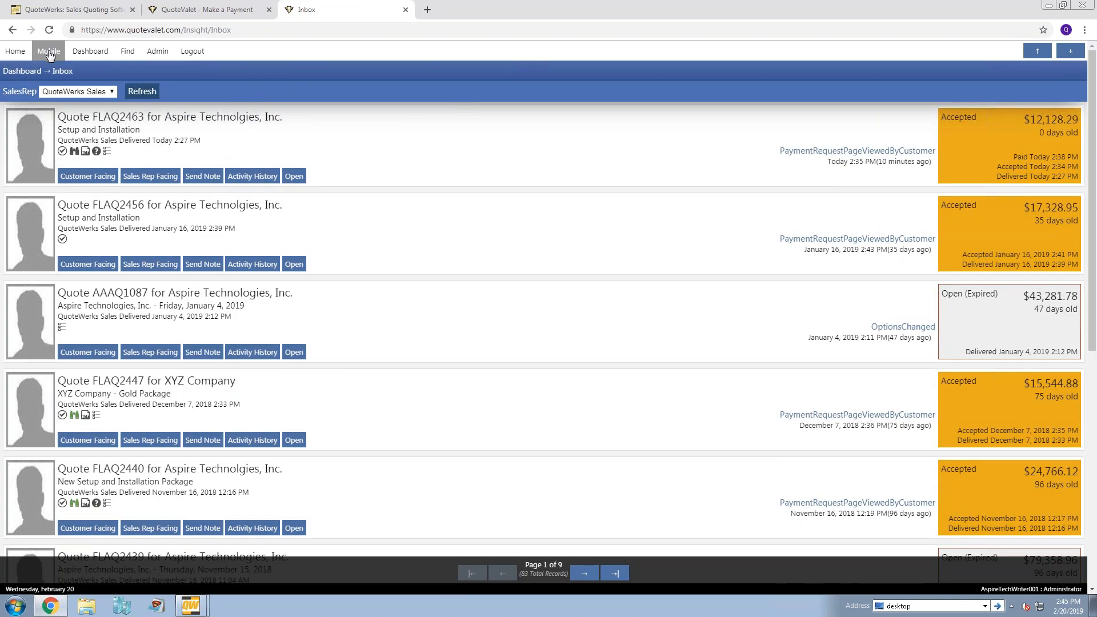
- Log in to QuoteValet Mobile with the account password, view its workbook, and return to the Insight Inbox
click(49, 53)
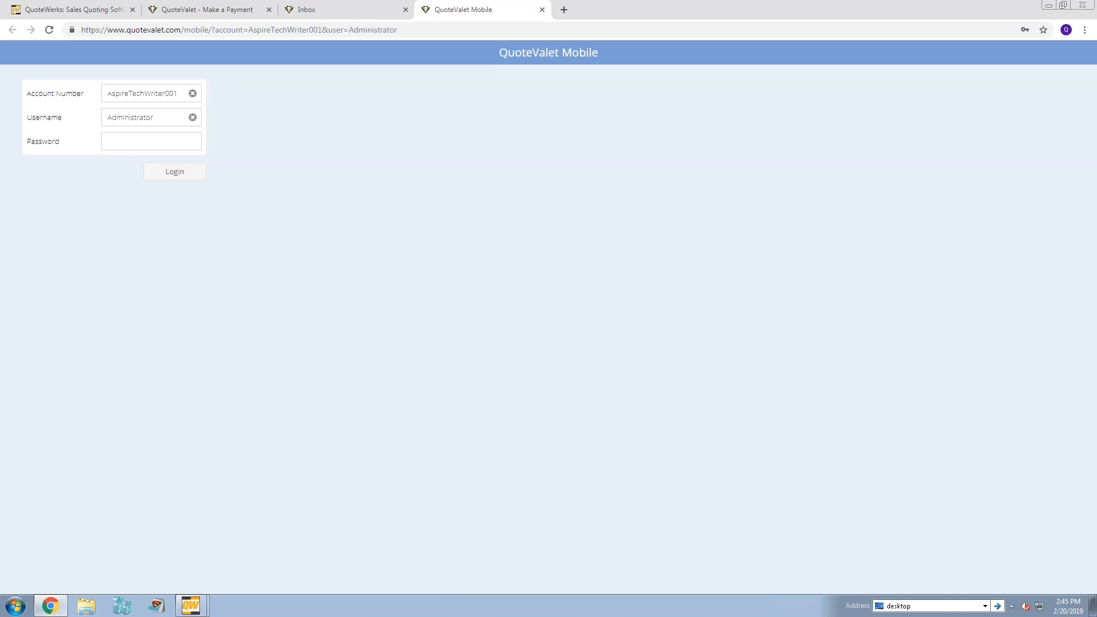
click(131, 139)
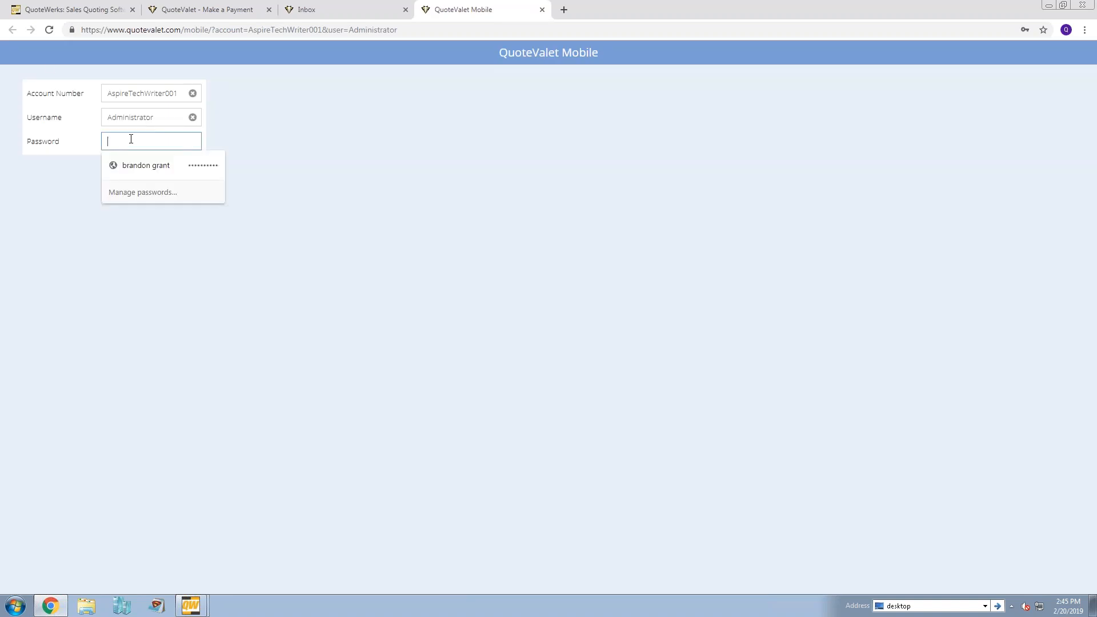
text(****)
click(169, 173)
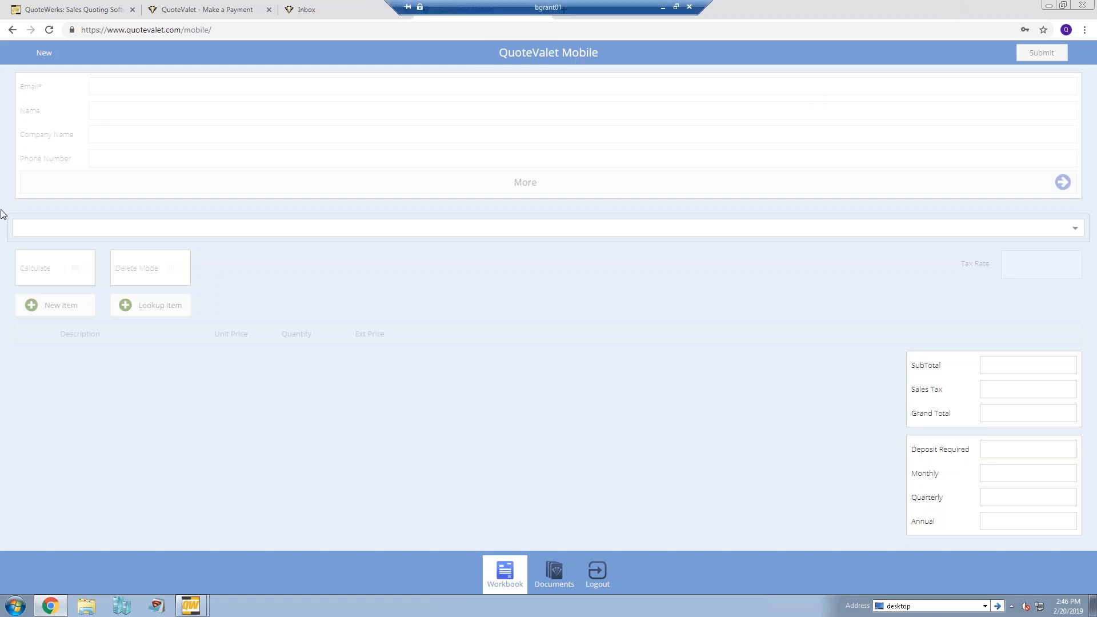
click(329, 13)
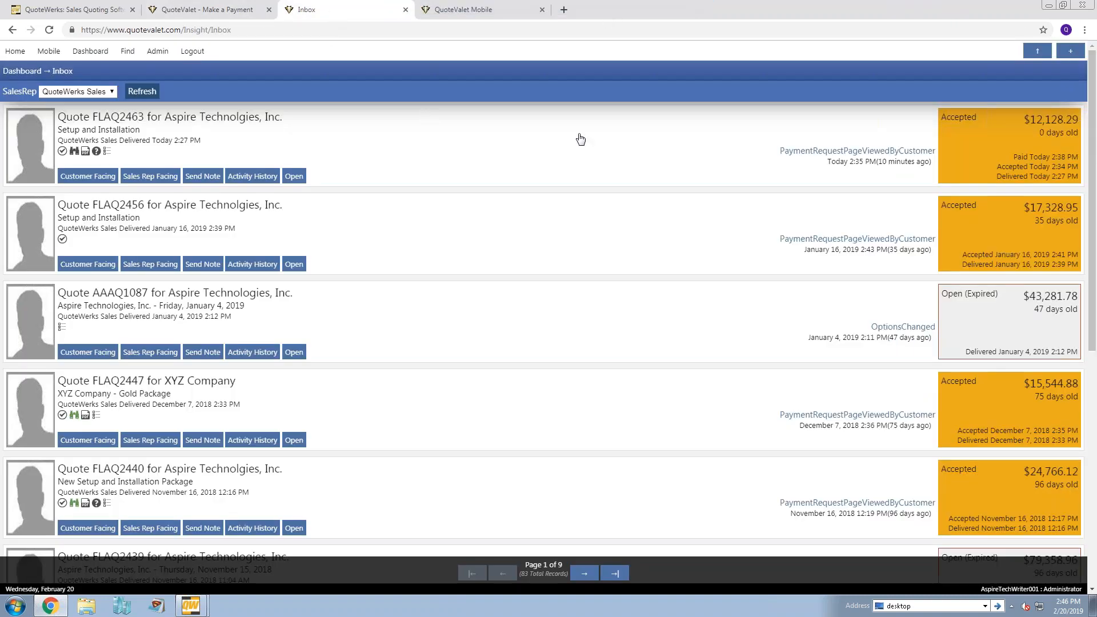